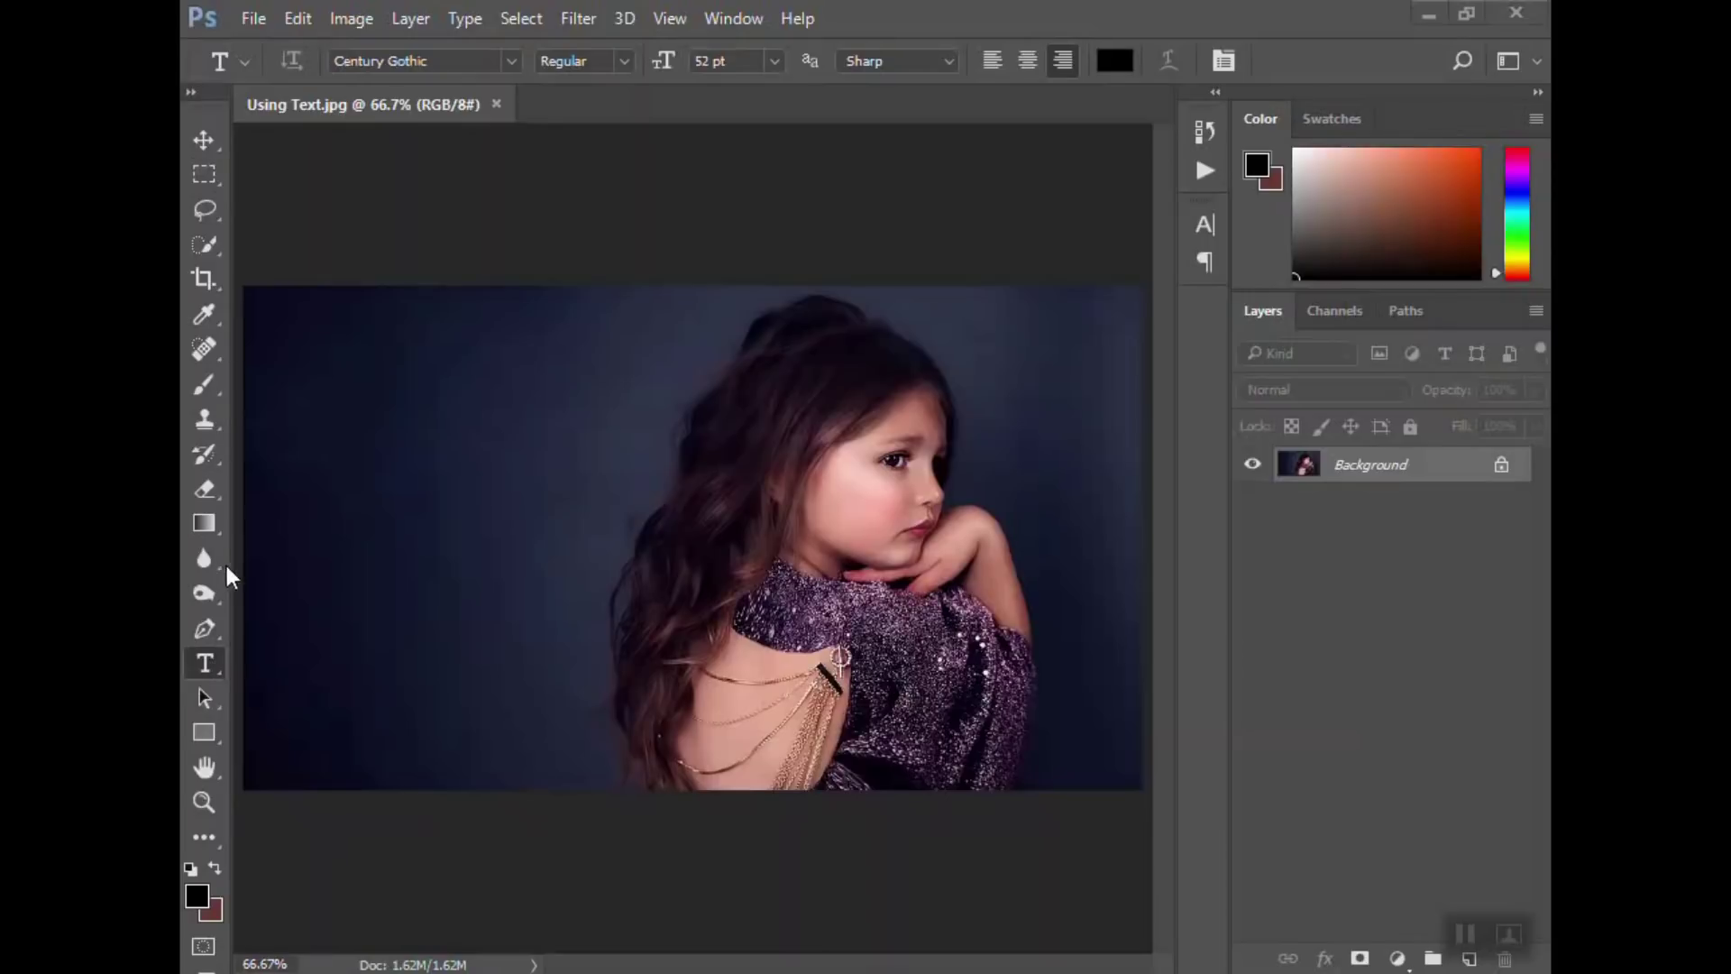
- Draw a paragraph text box at the photo's upper left reading 'Urban Rhino Tutorials', widened to two lines
right_click(206, 663)
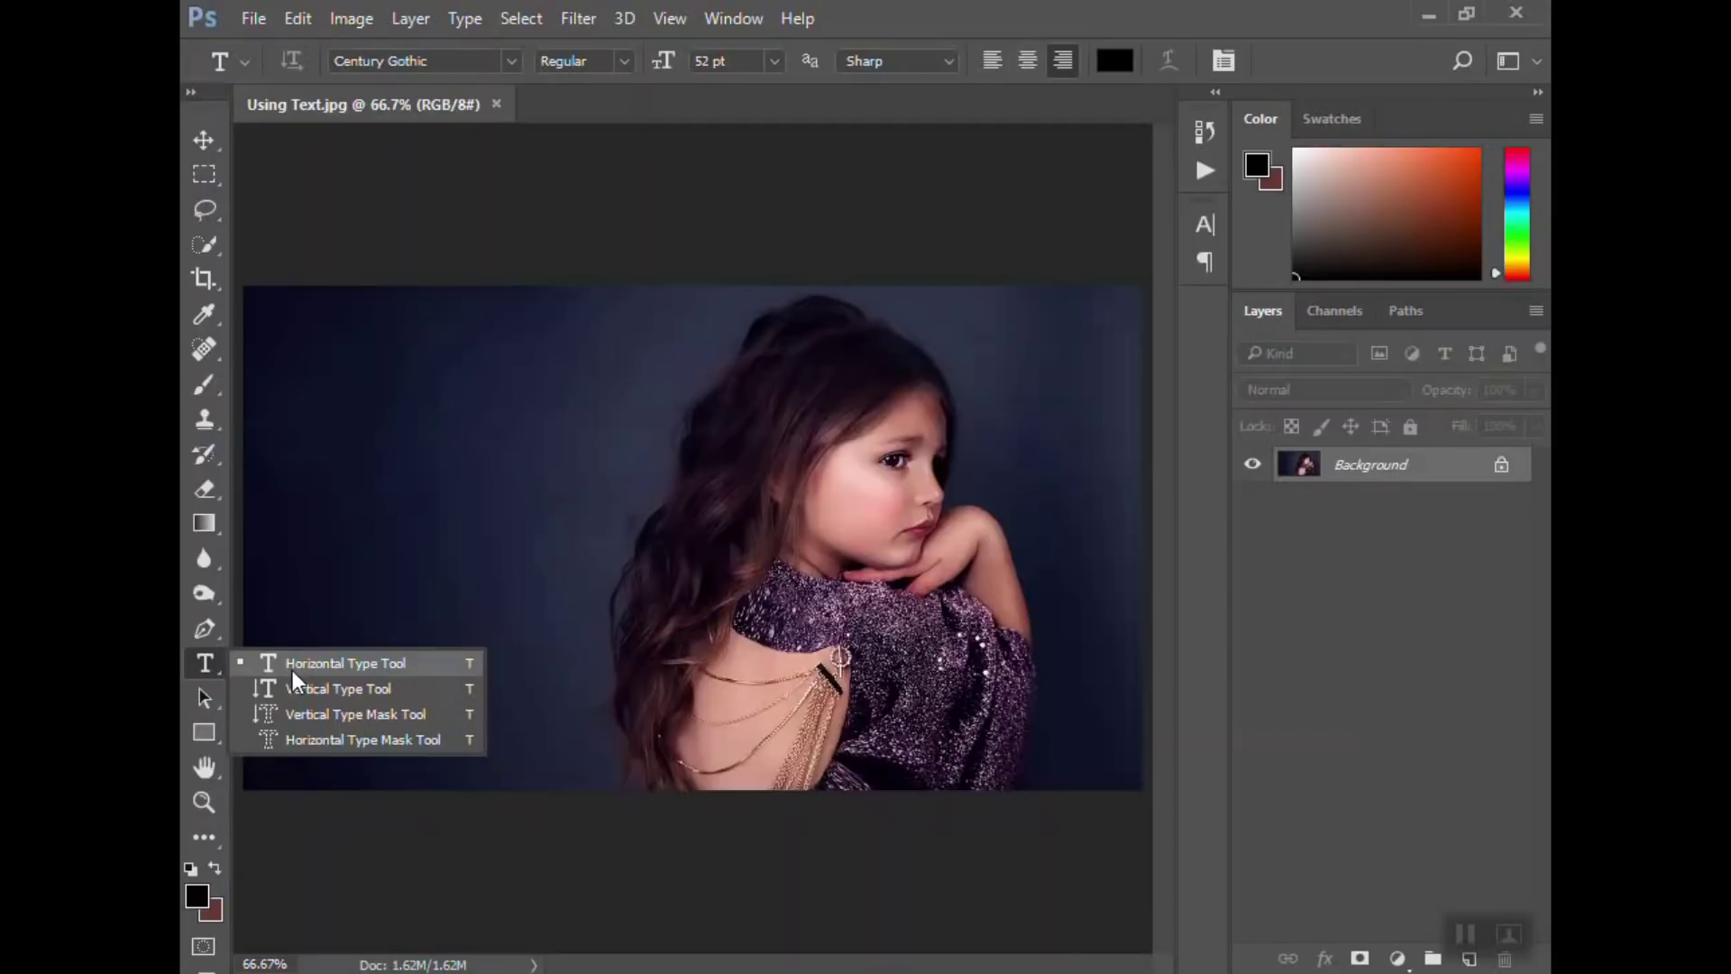
click(375, 669)
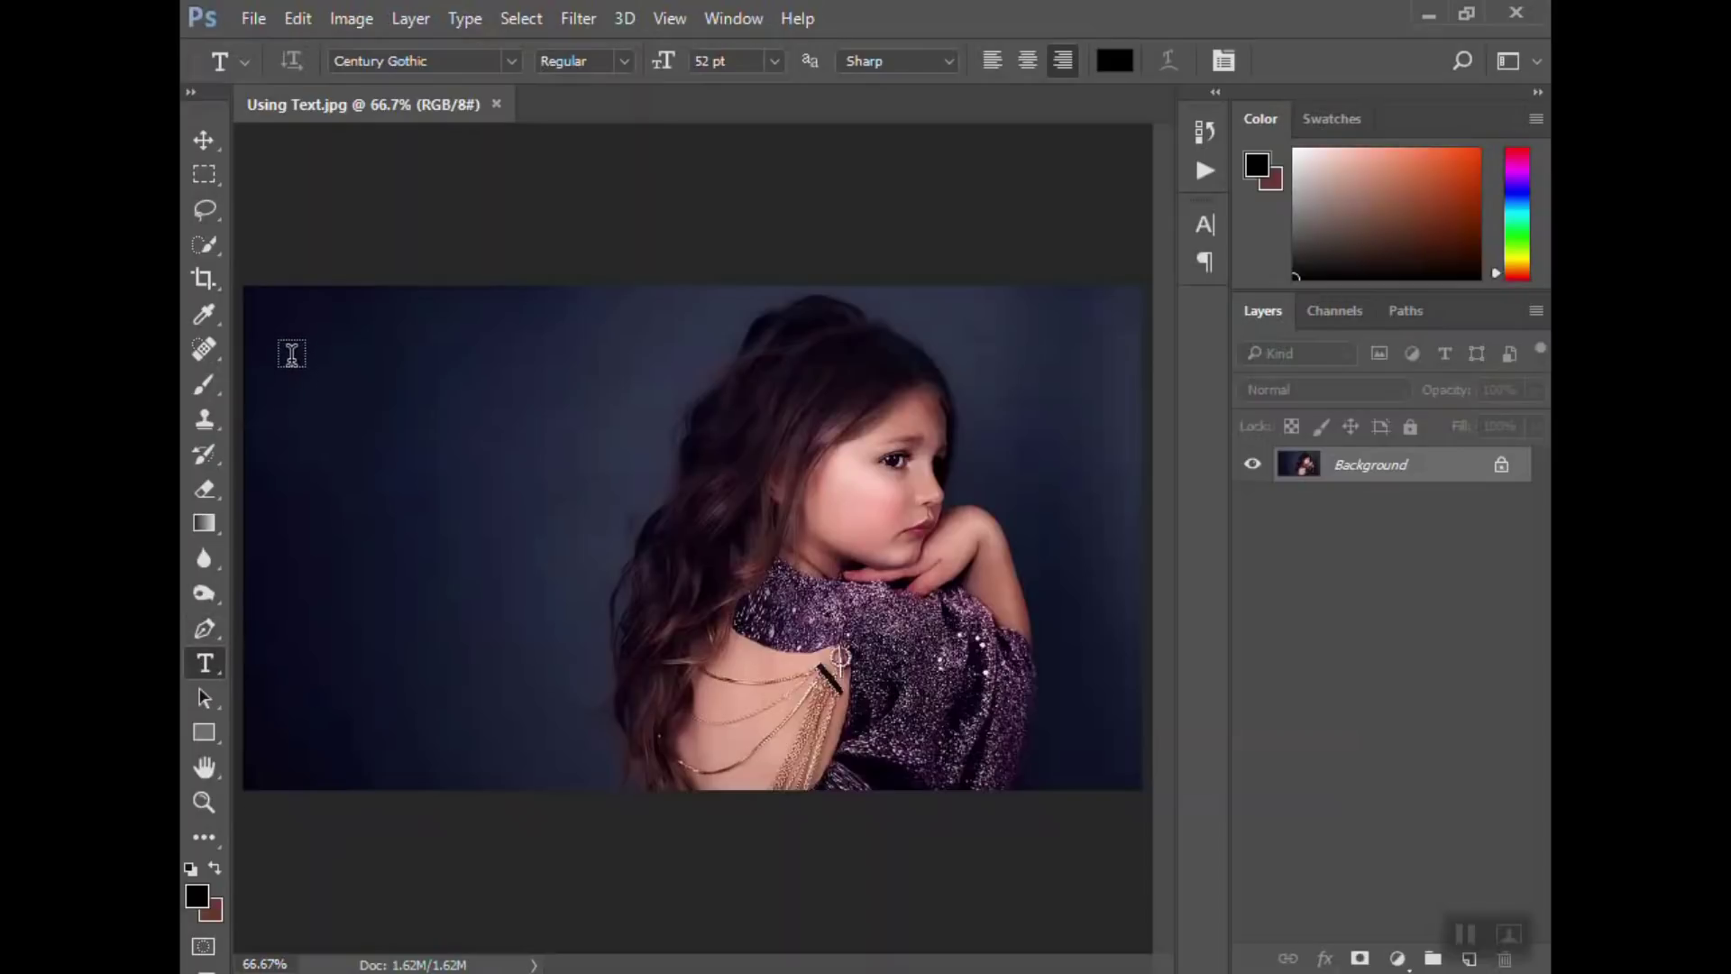
drag(283, 354, 643, 458)
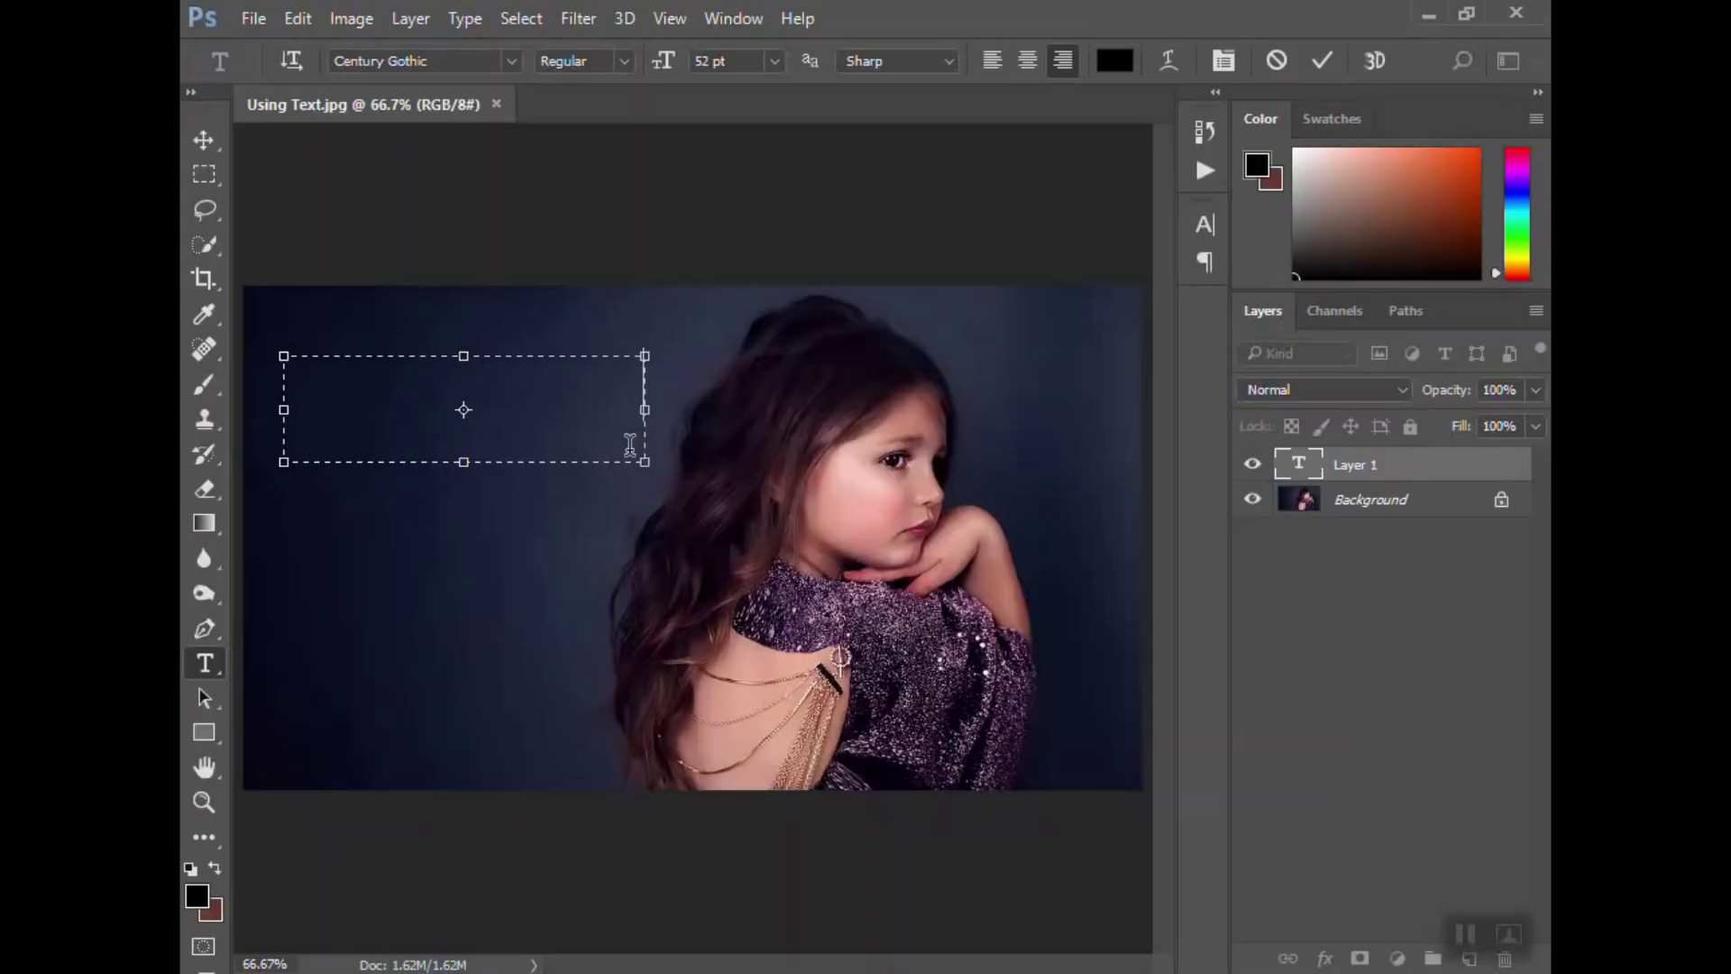
text(Urban Rhino)
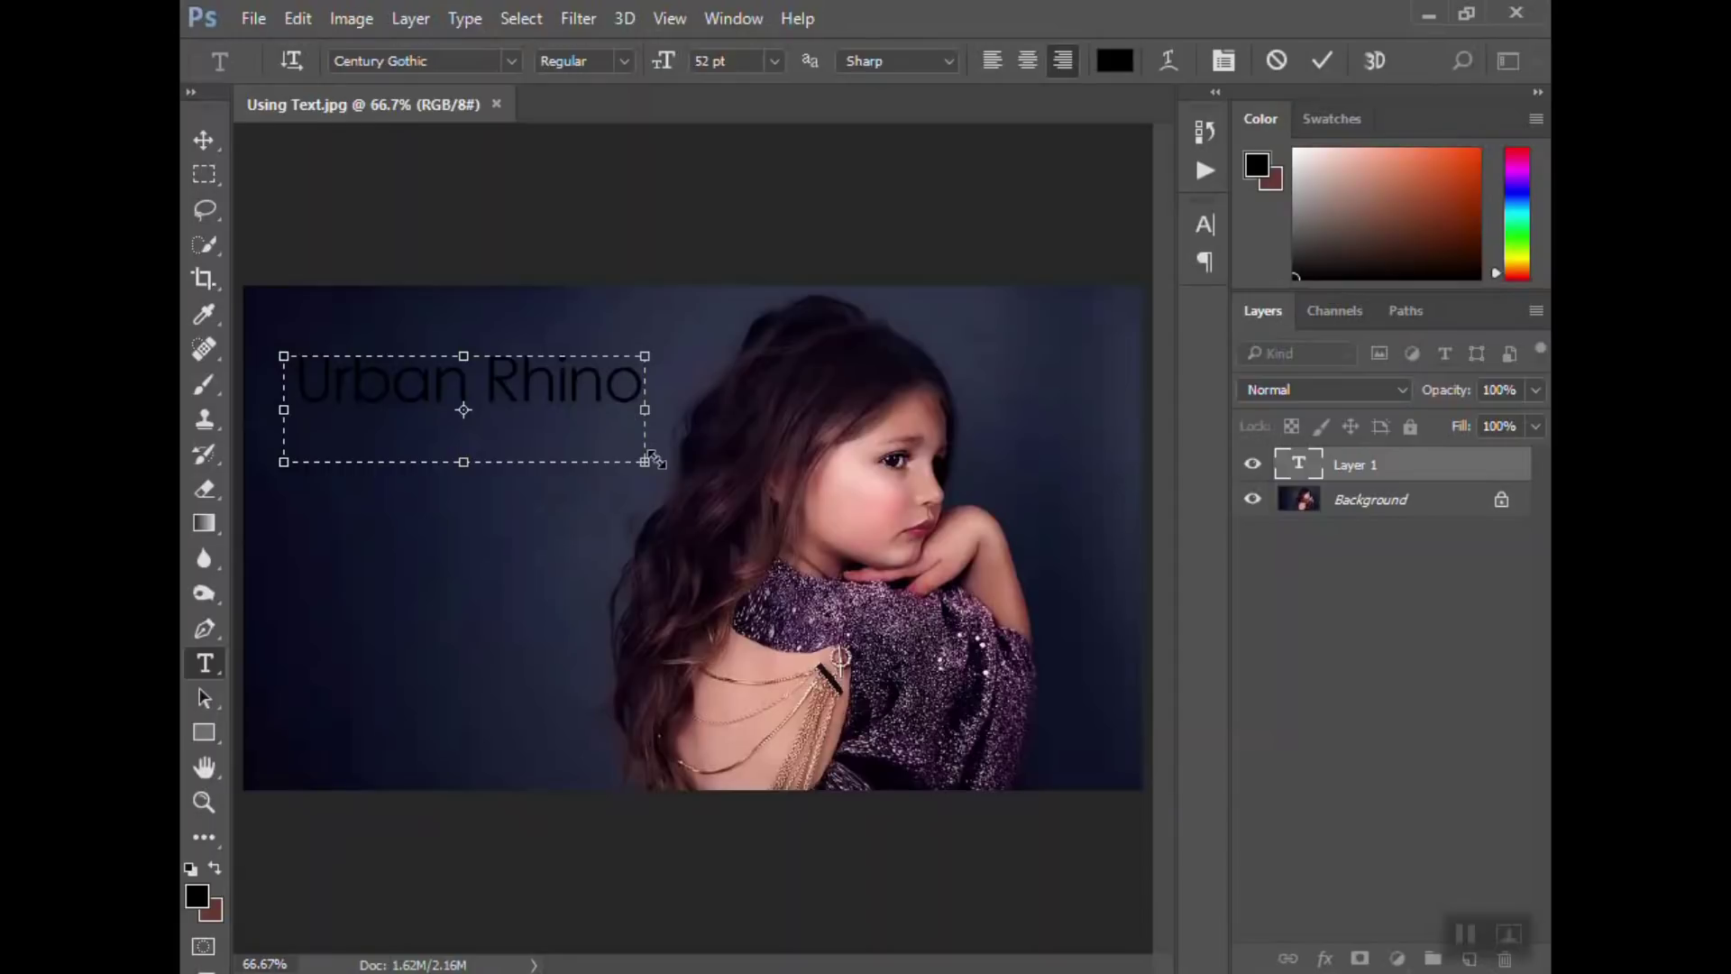
drag(651, 460, 658, 523)
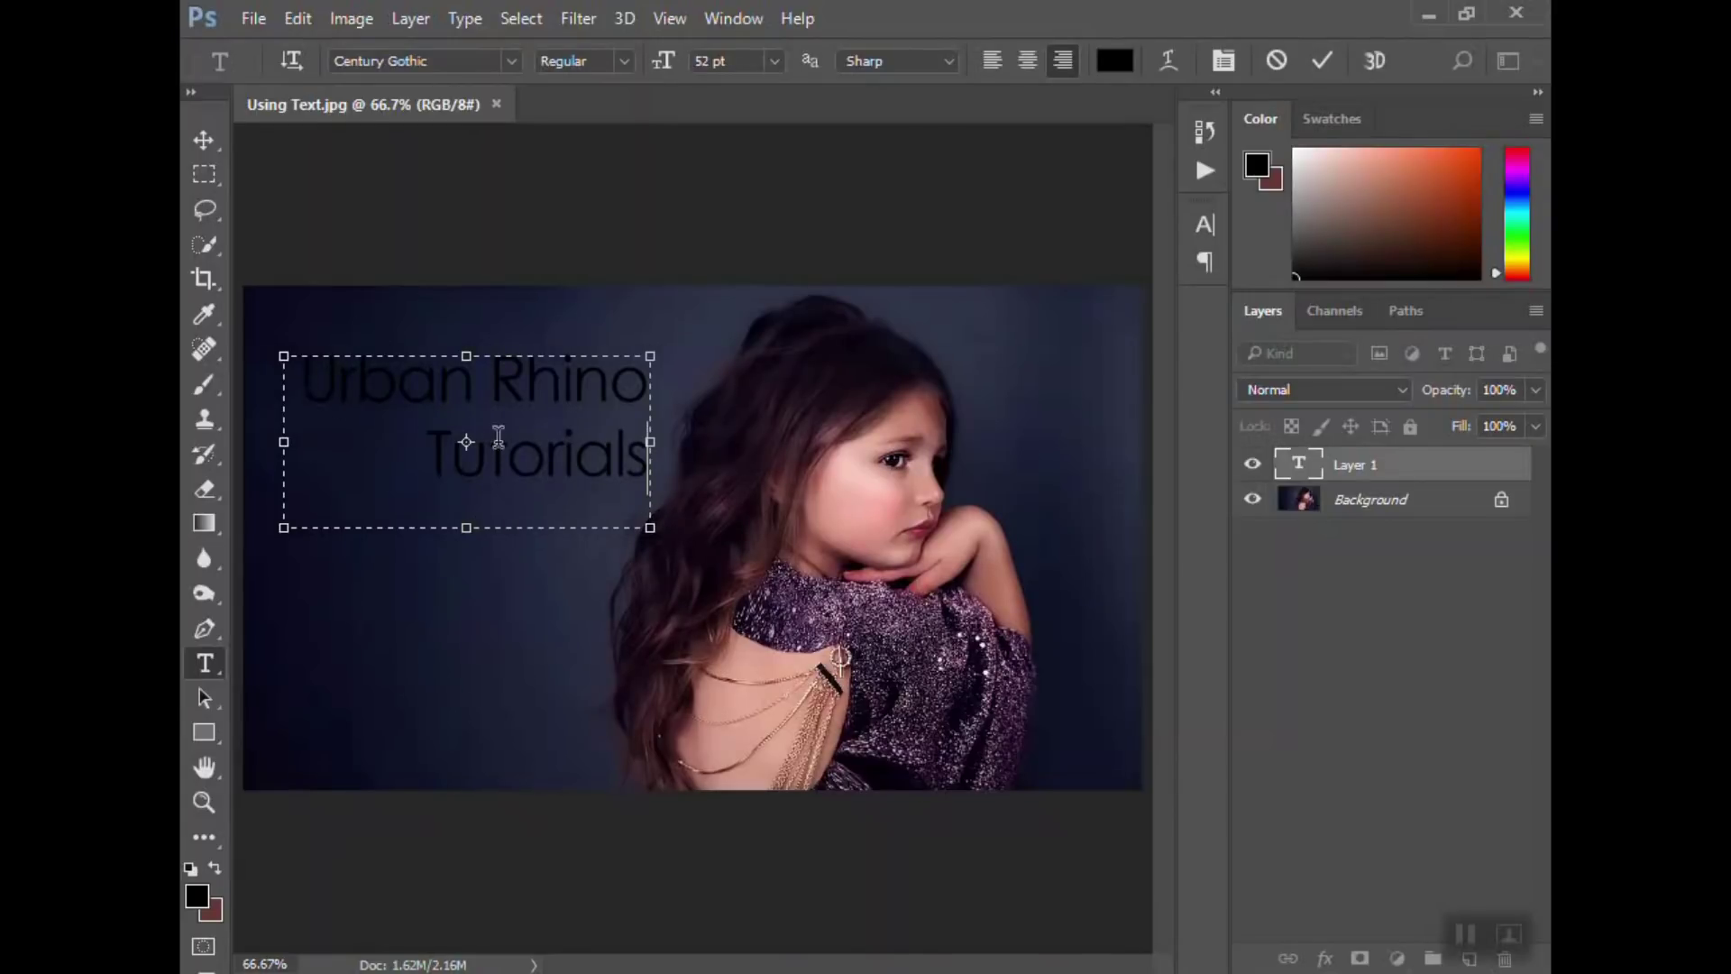
- Select the title text and recolour it with purple #694b5e eyedropped from the girl's dress
drag(301, 378, 665, 466)
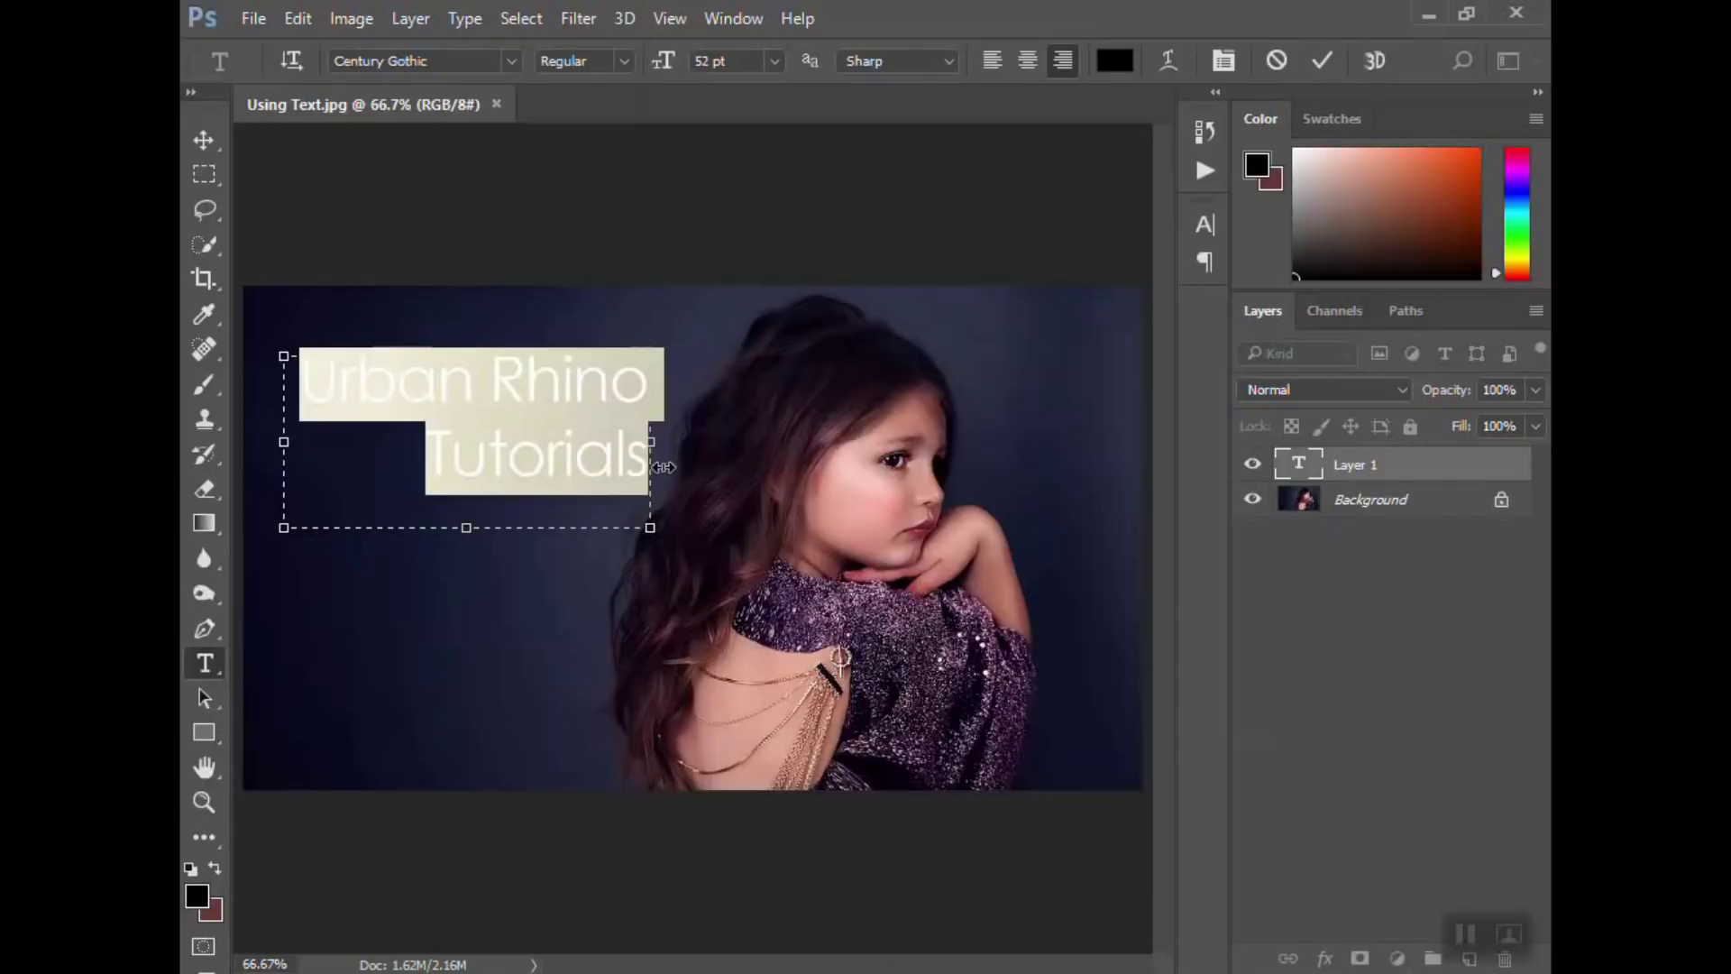
click(1114, 61)
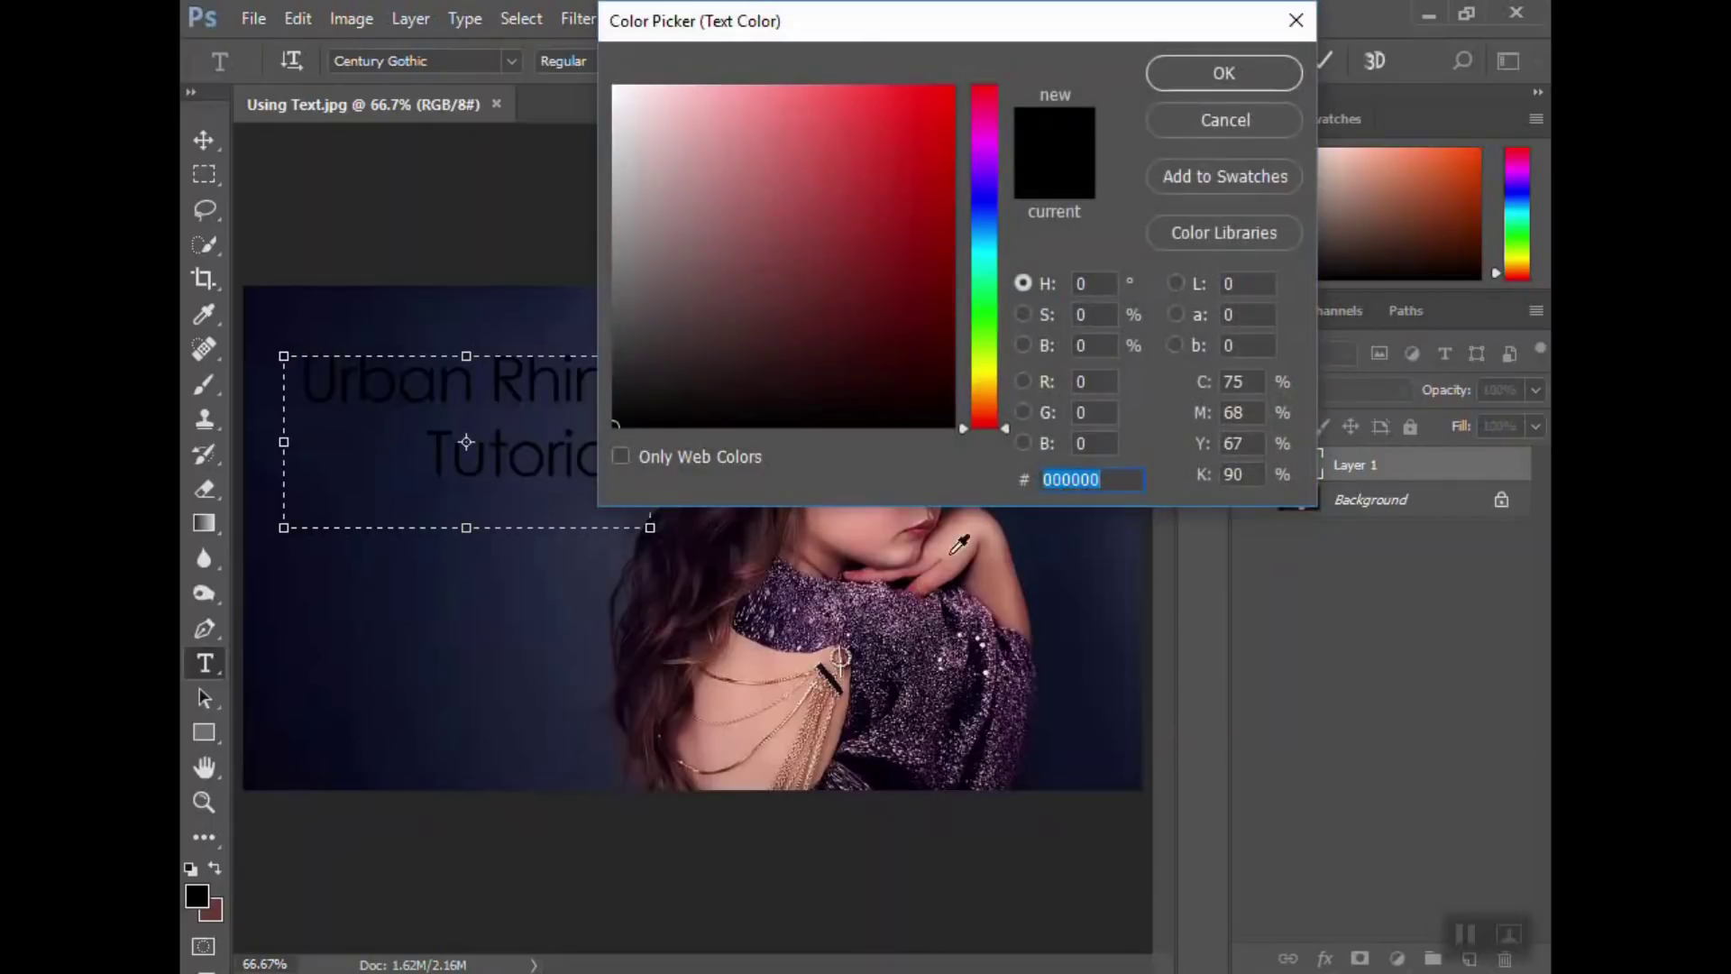
drag(870, 21, 1305, 78)
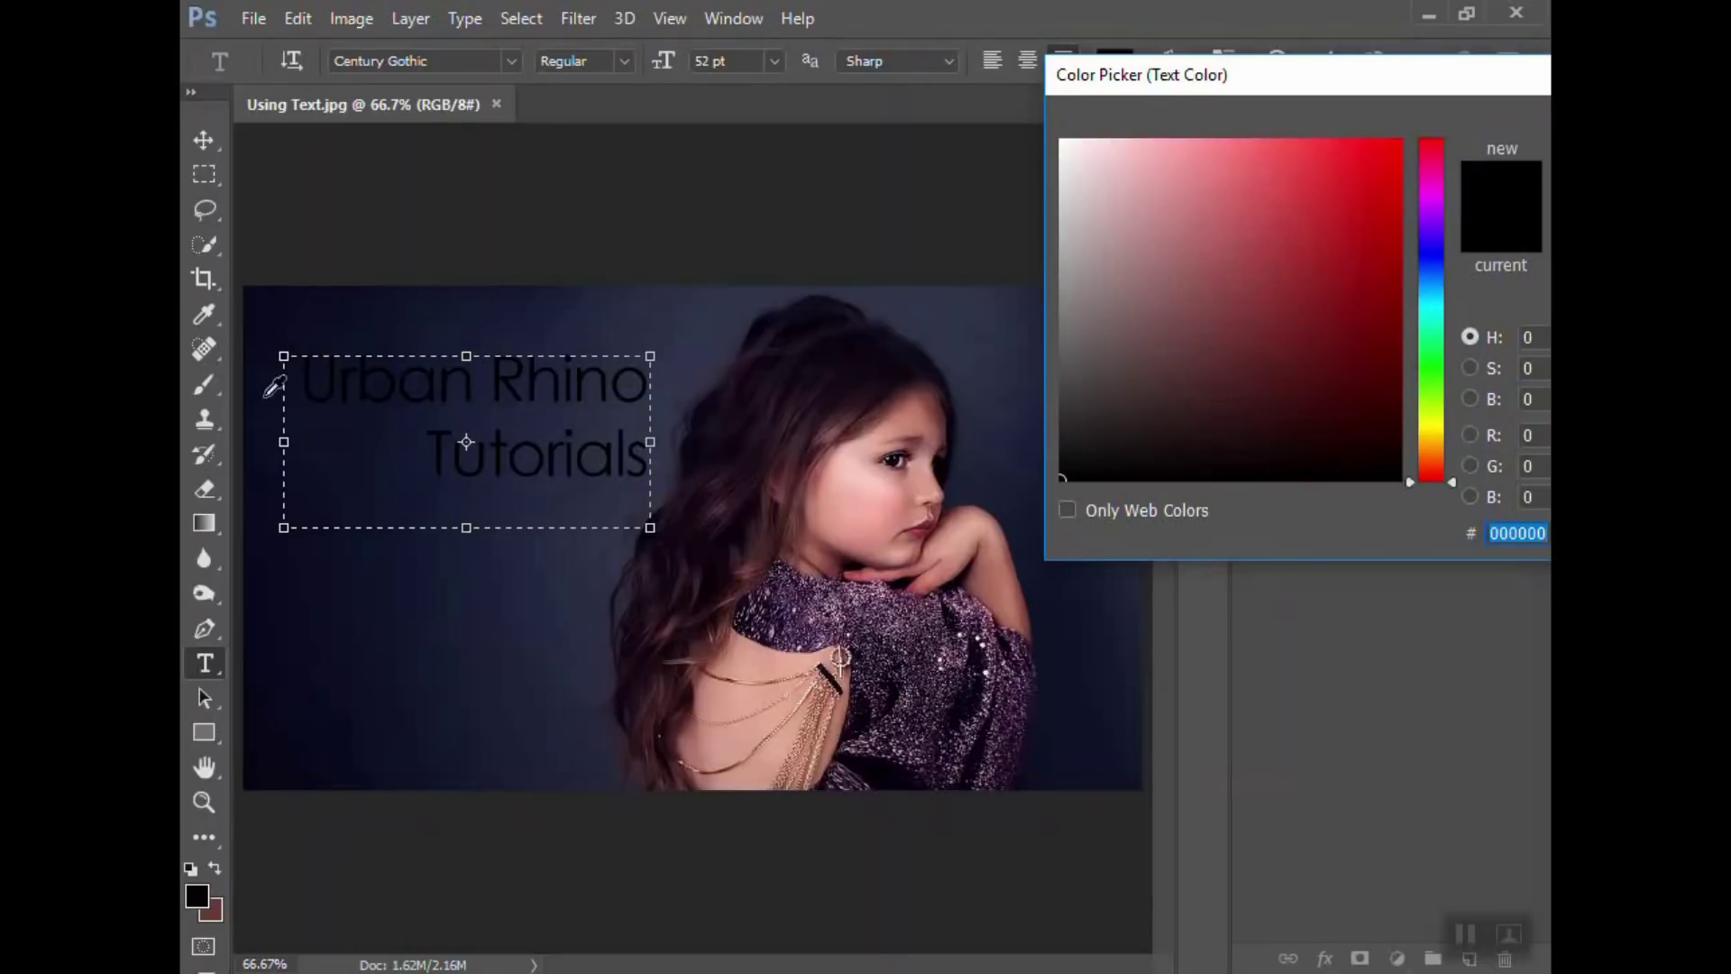
click(822, 613)
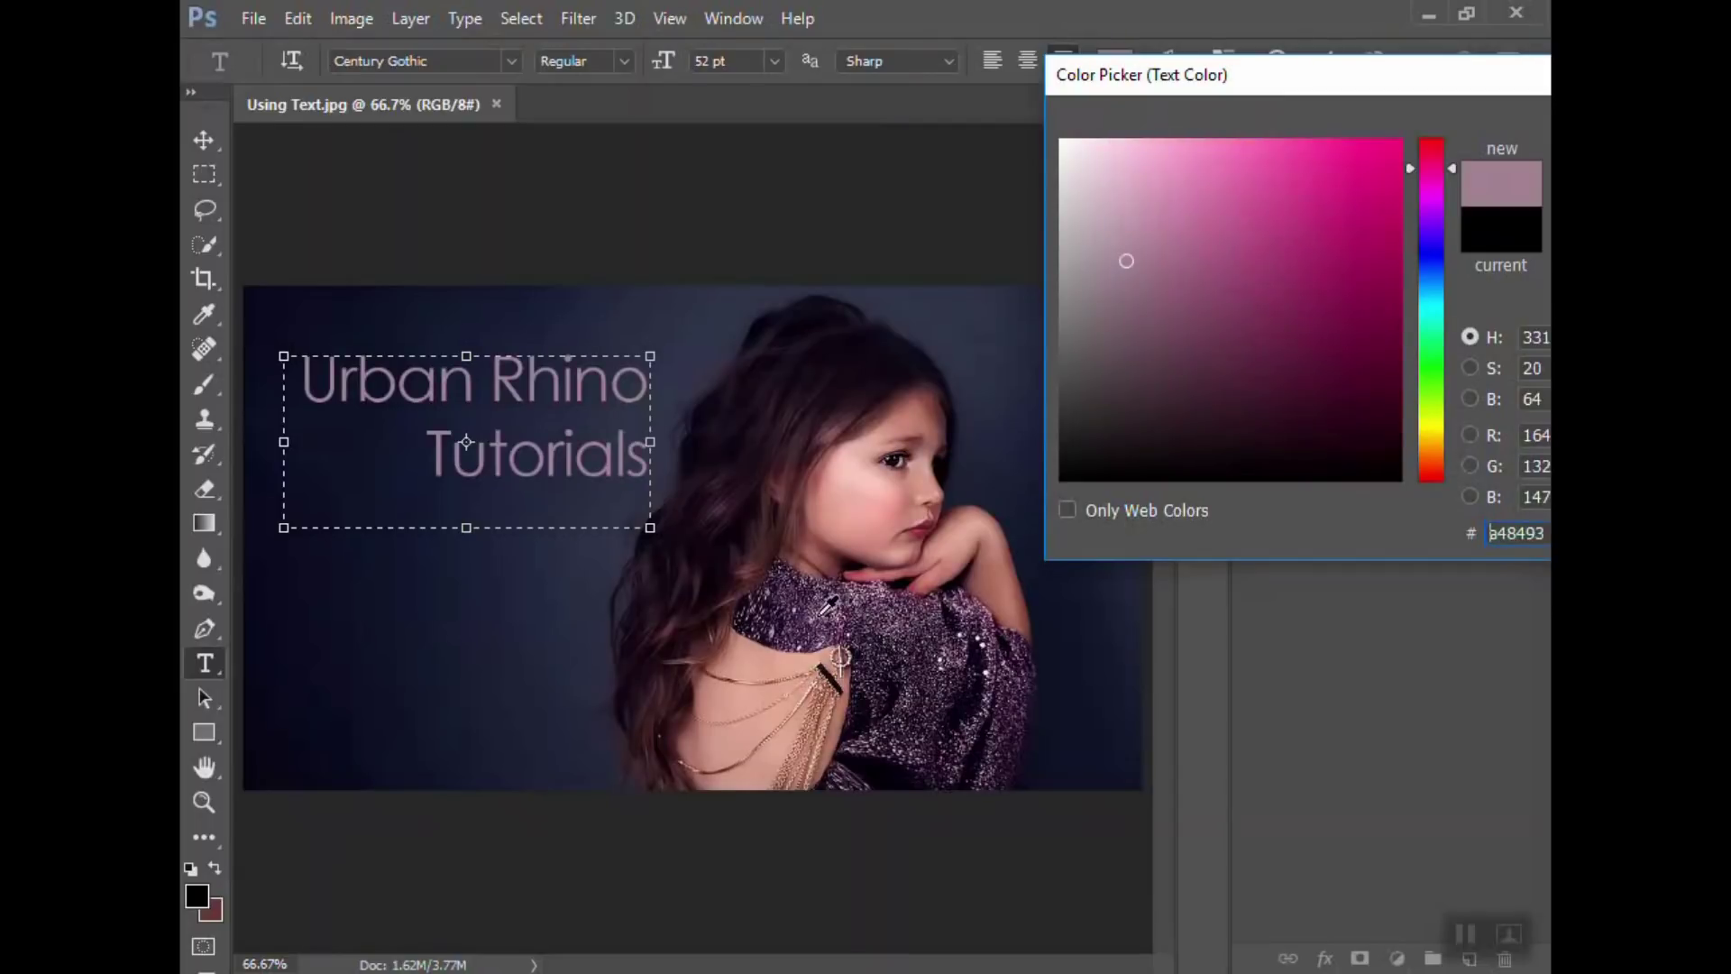
drag(826, 605, 888, 618)
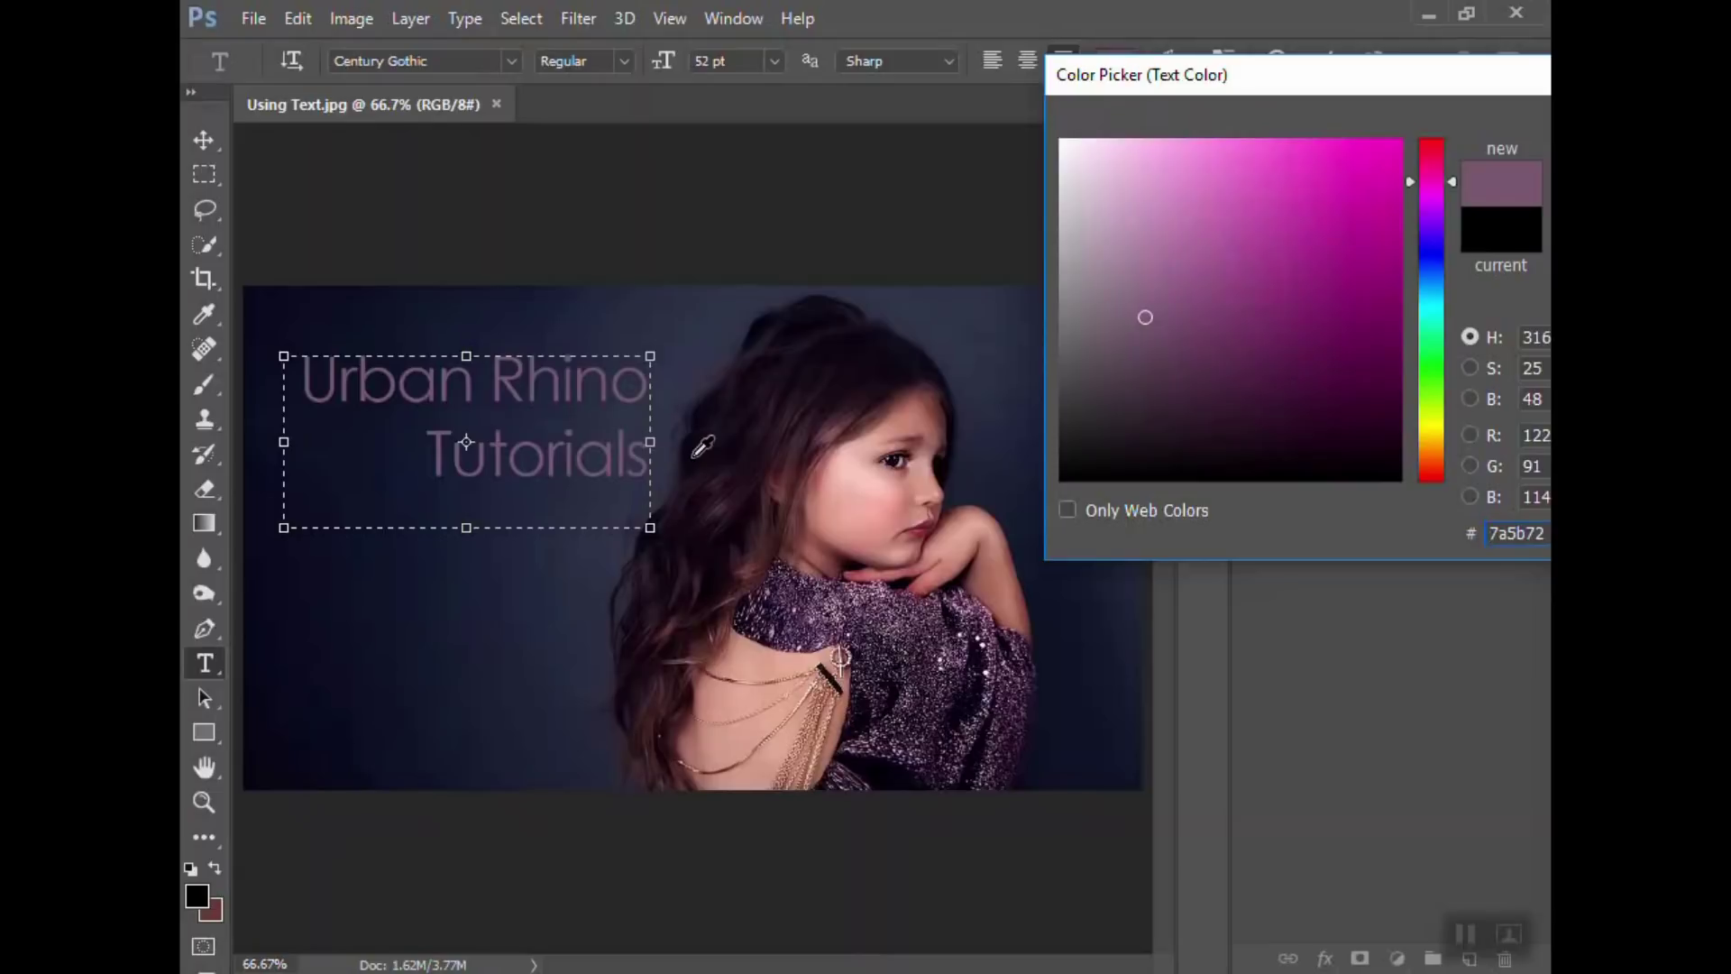
drag(780, 615, 774, 573)
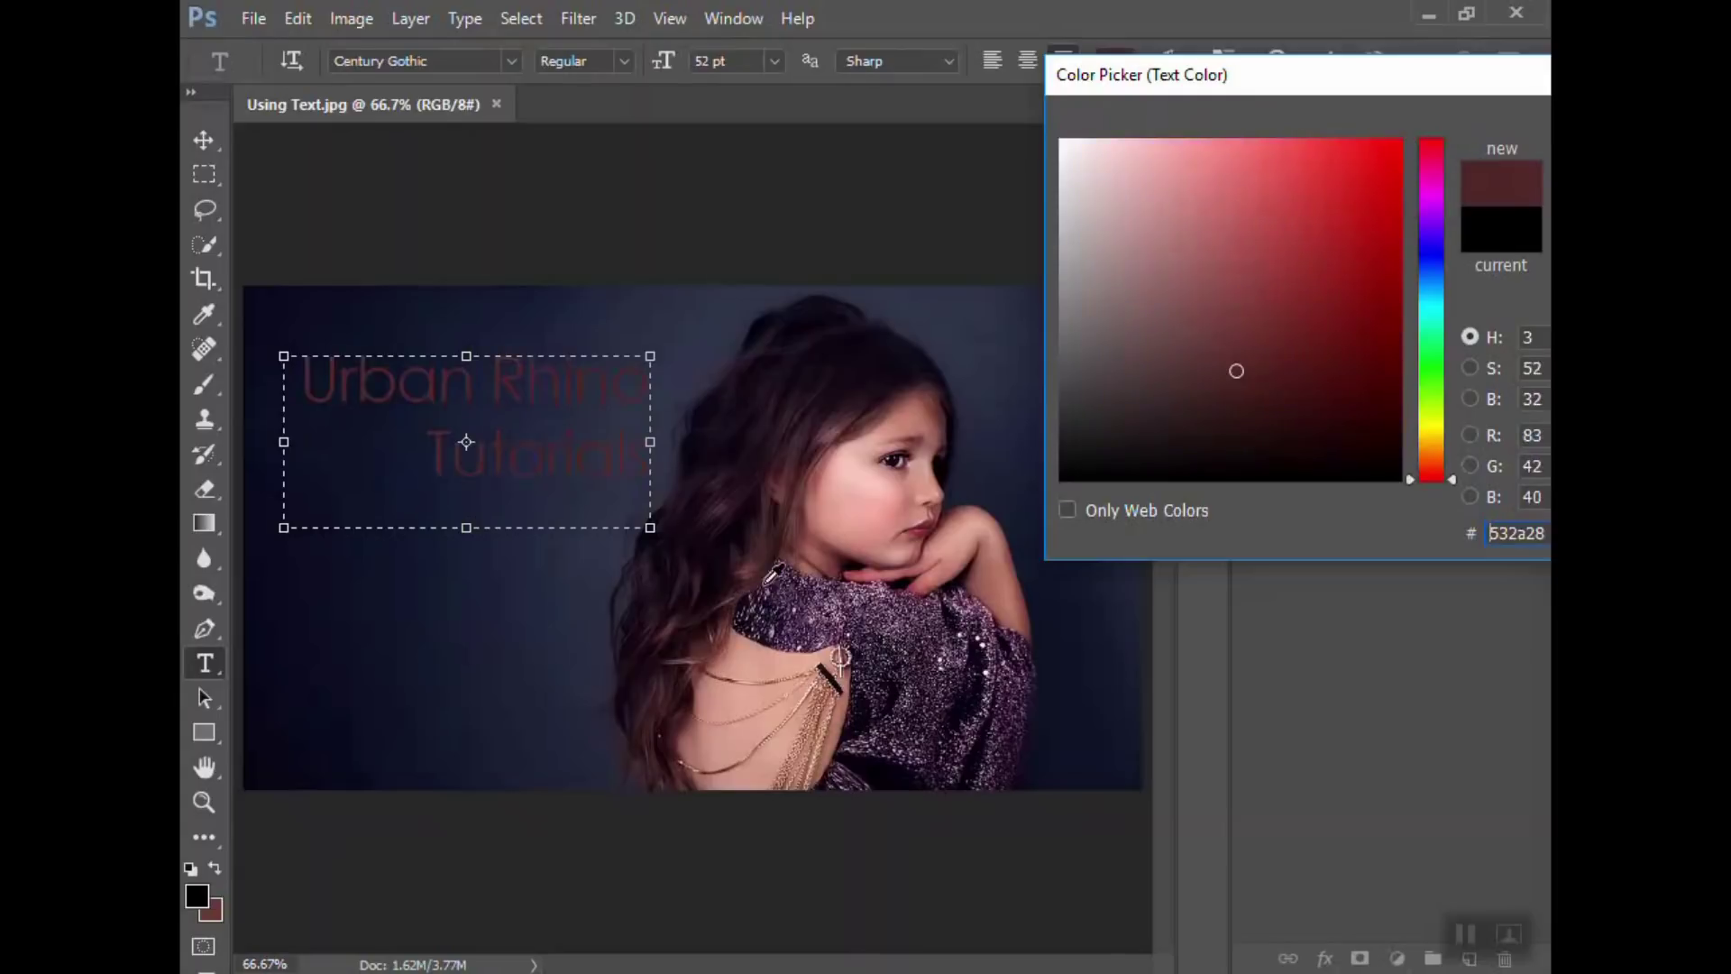
click(822, 595)
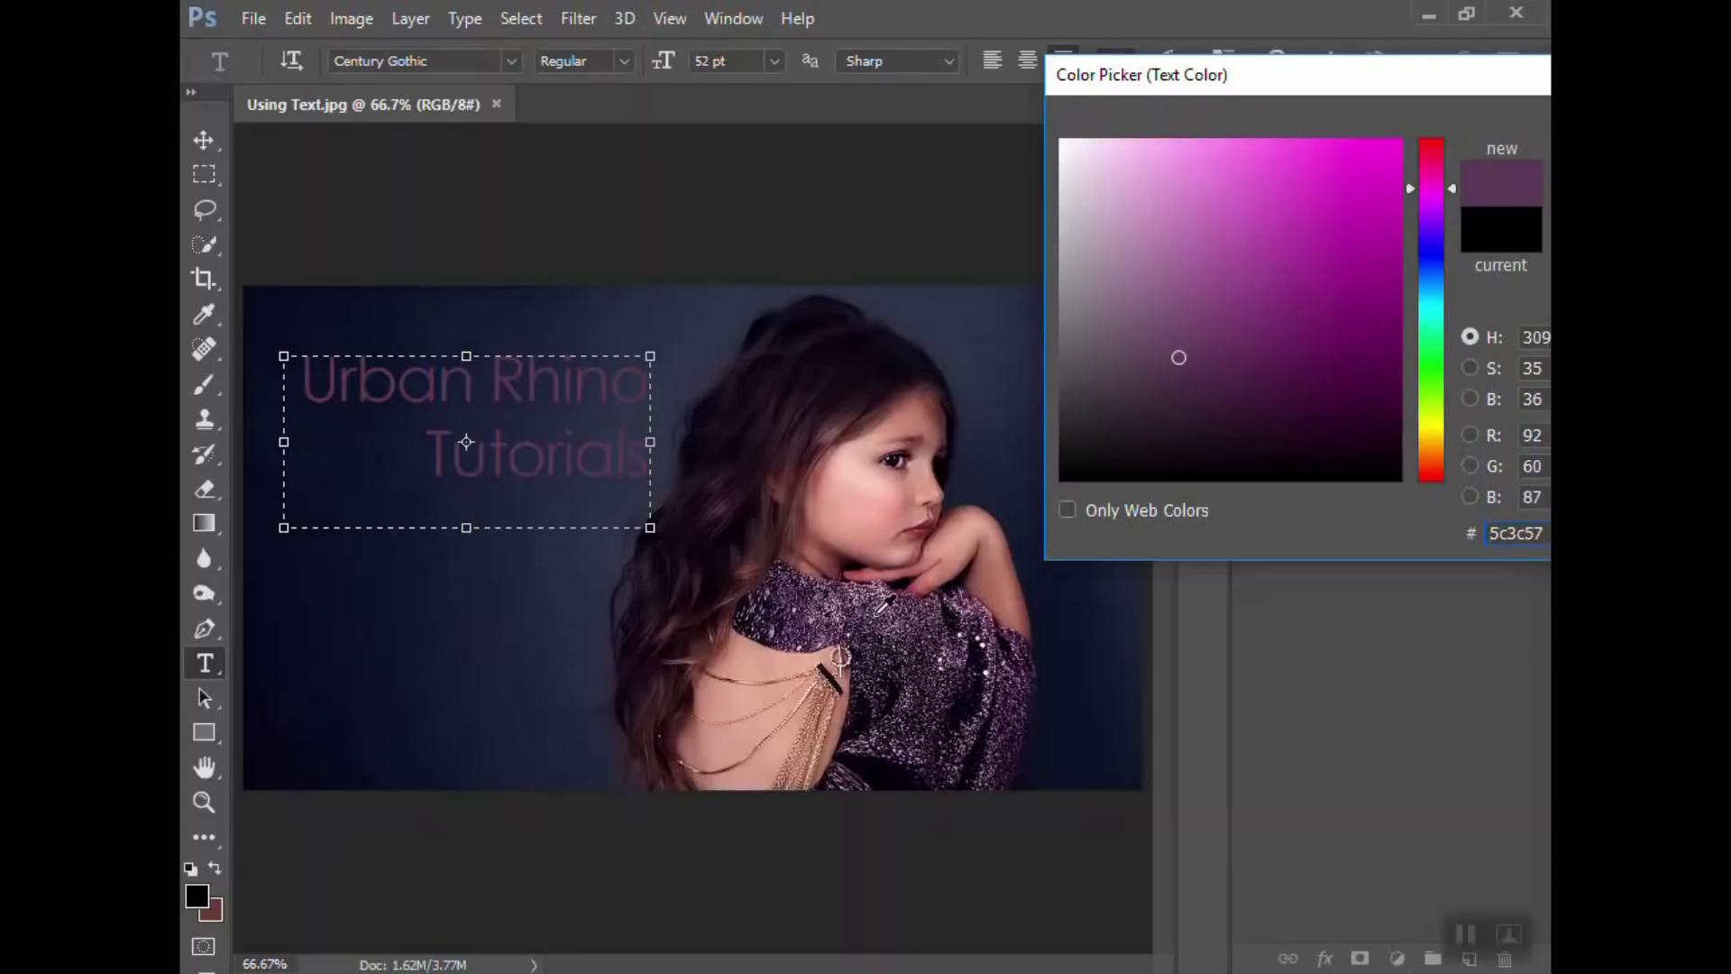
click(885, 606)
click(906, 620)
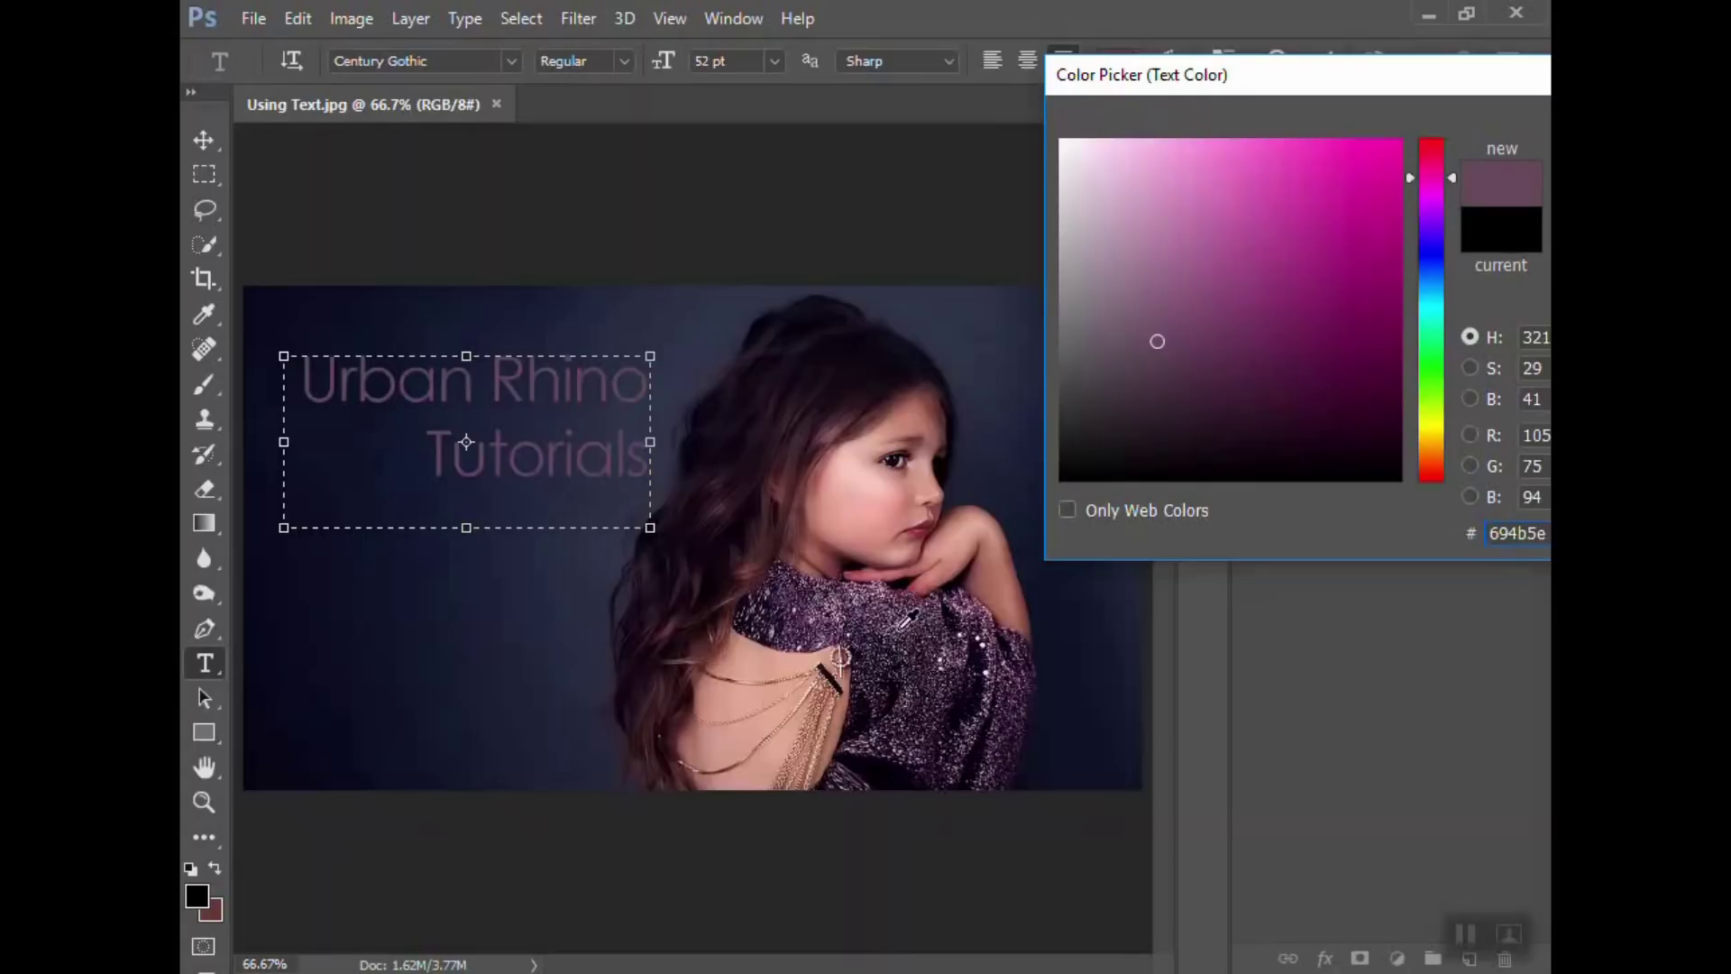
drag(1400, 81, 1071, 108)
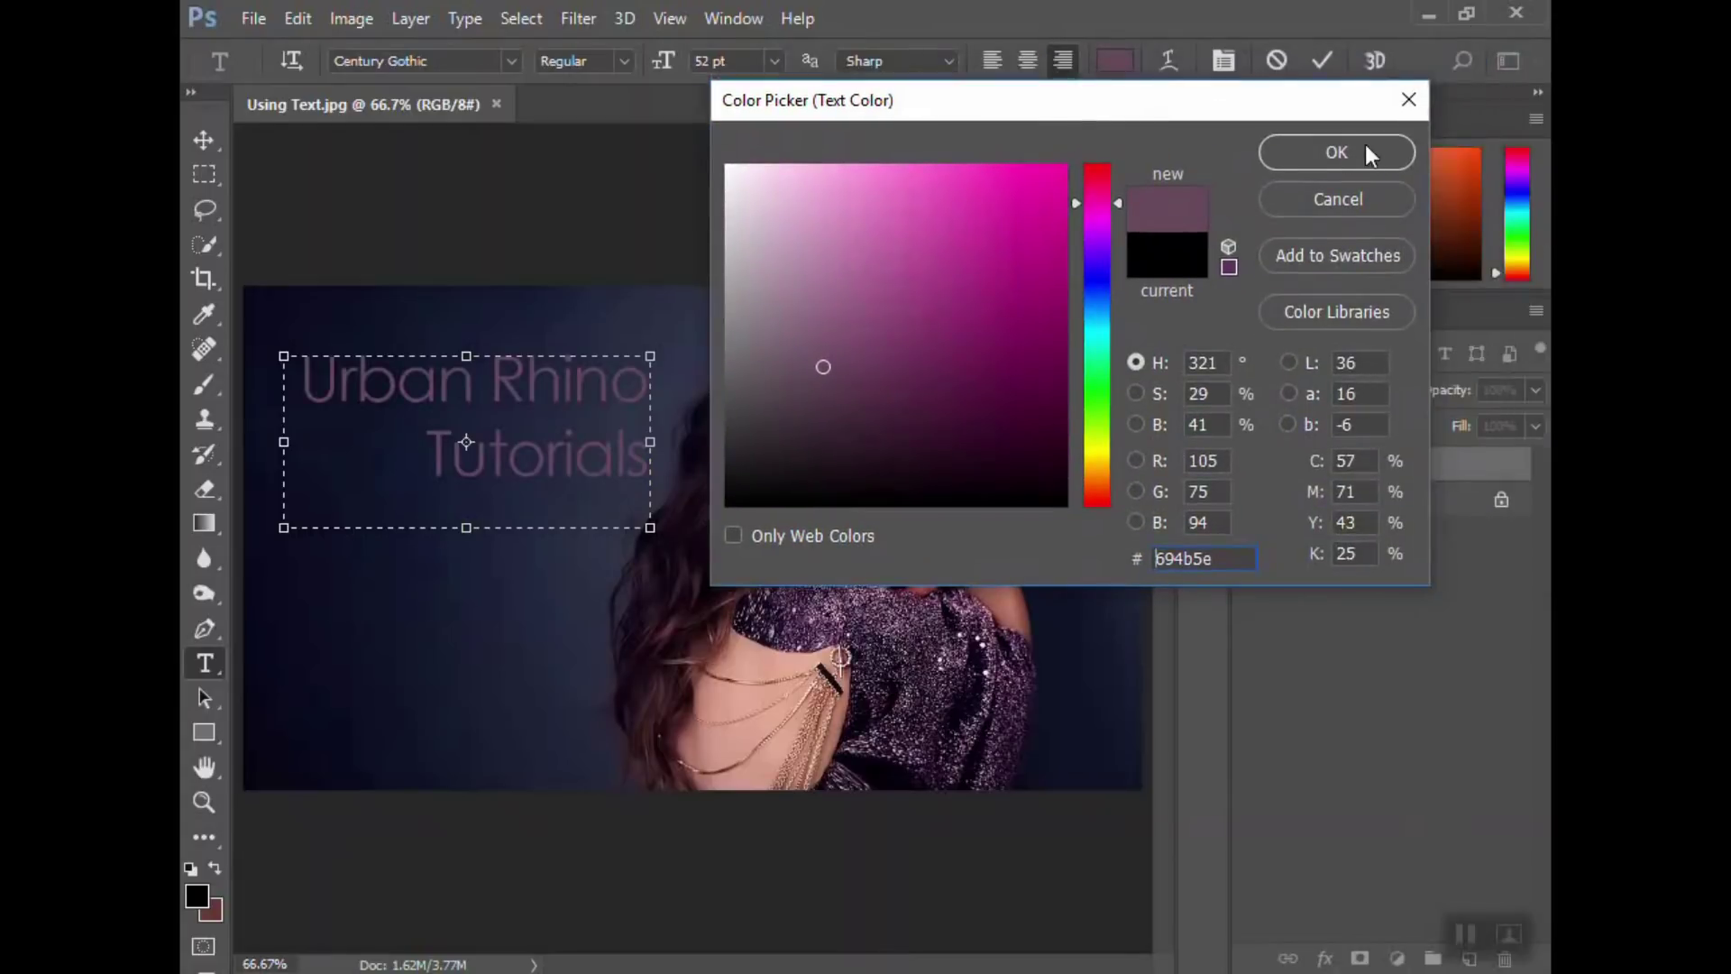
click(1328, 151)
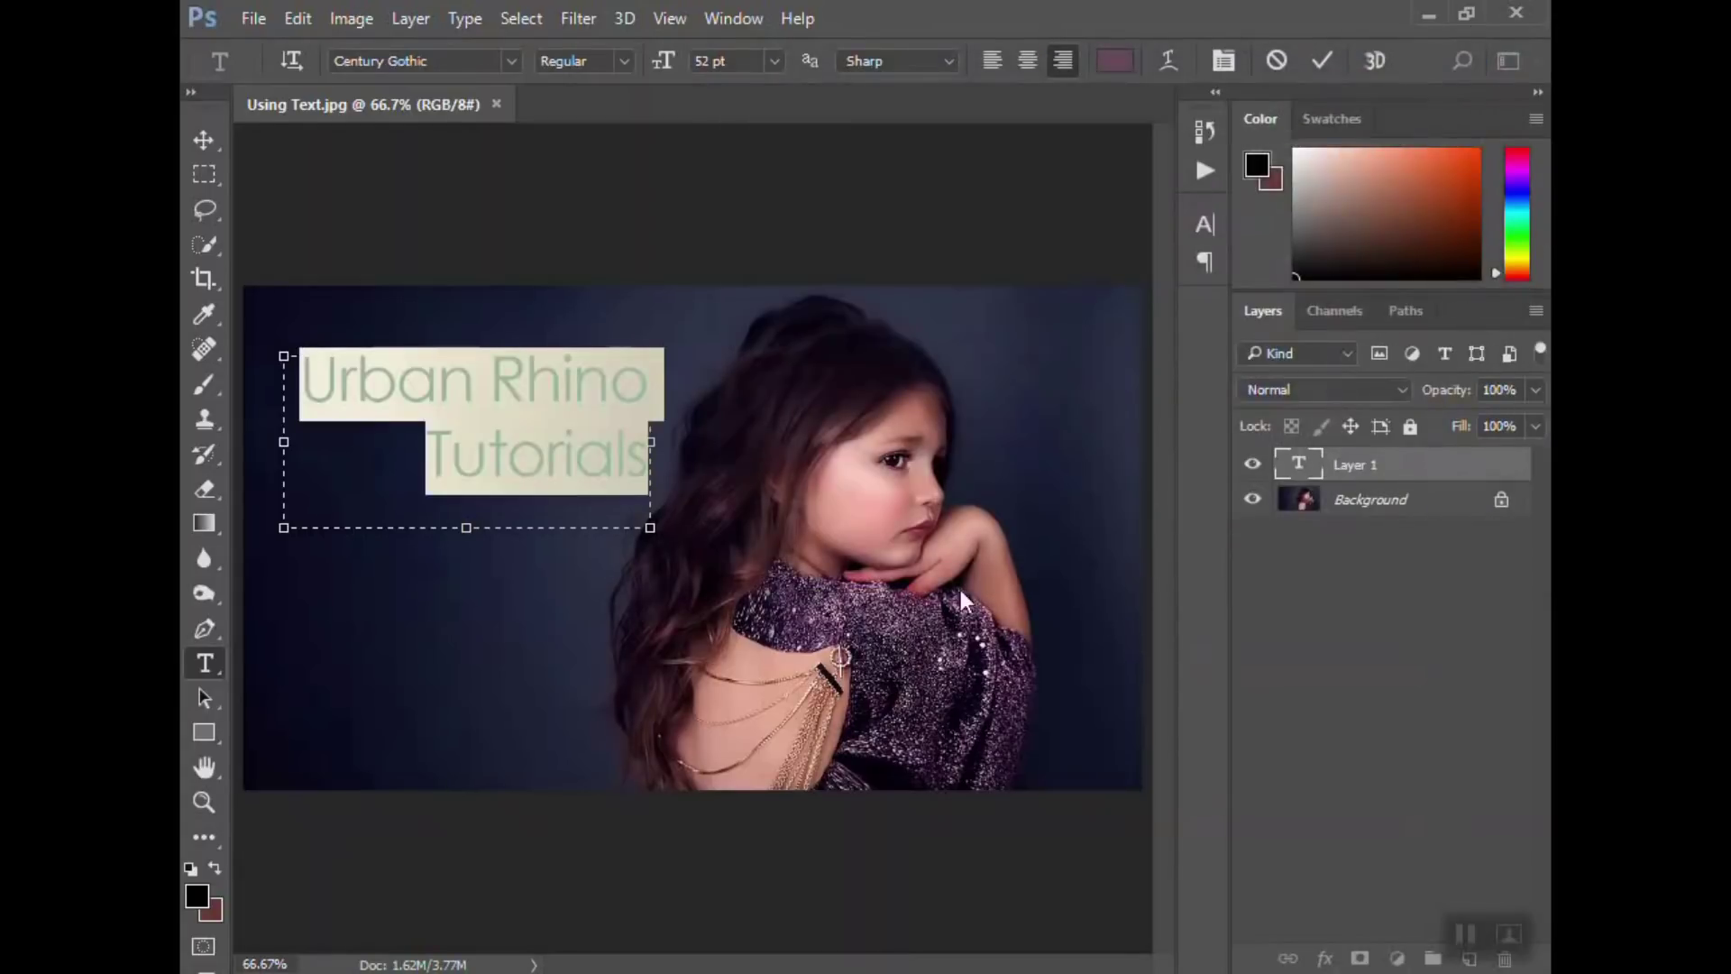
- Reselect the title, keep Century Gothic Regular, left-align it and select all its text
click(547, 457)
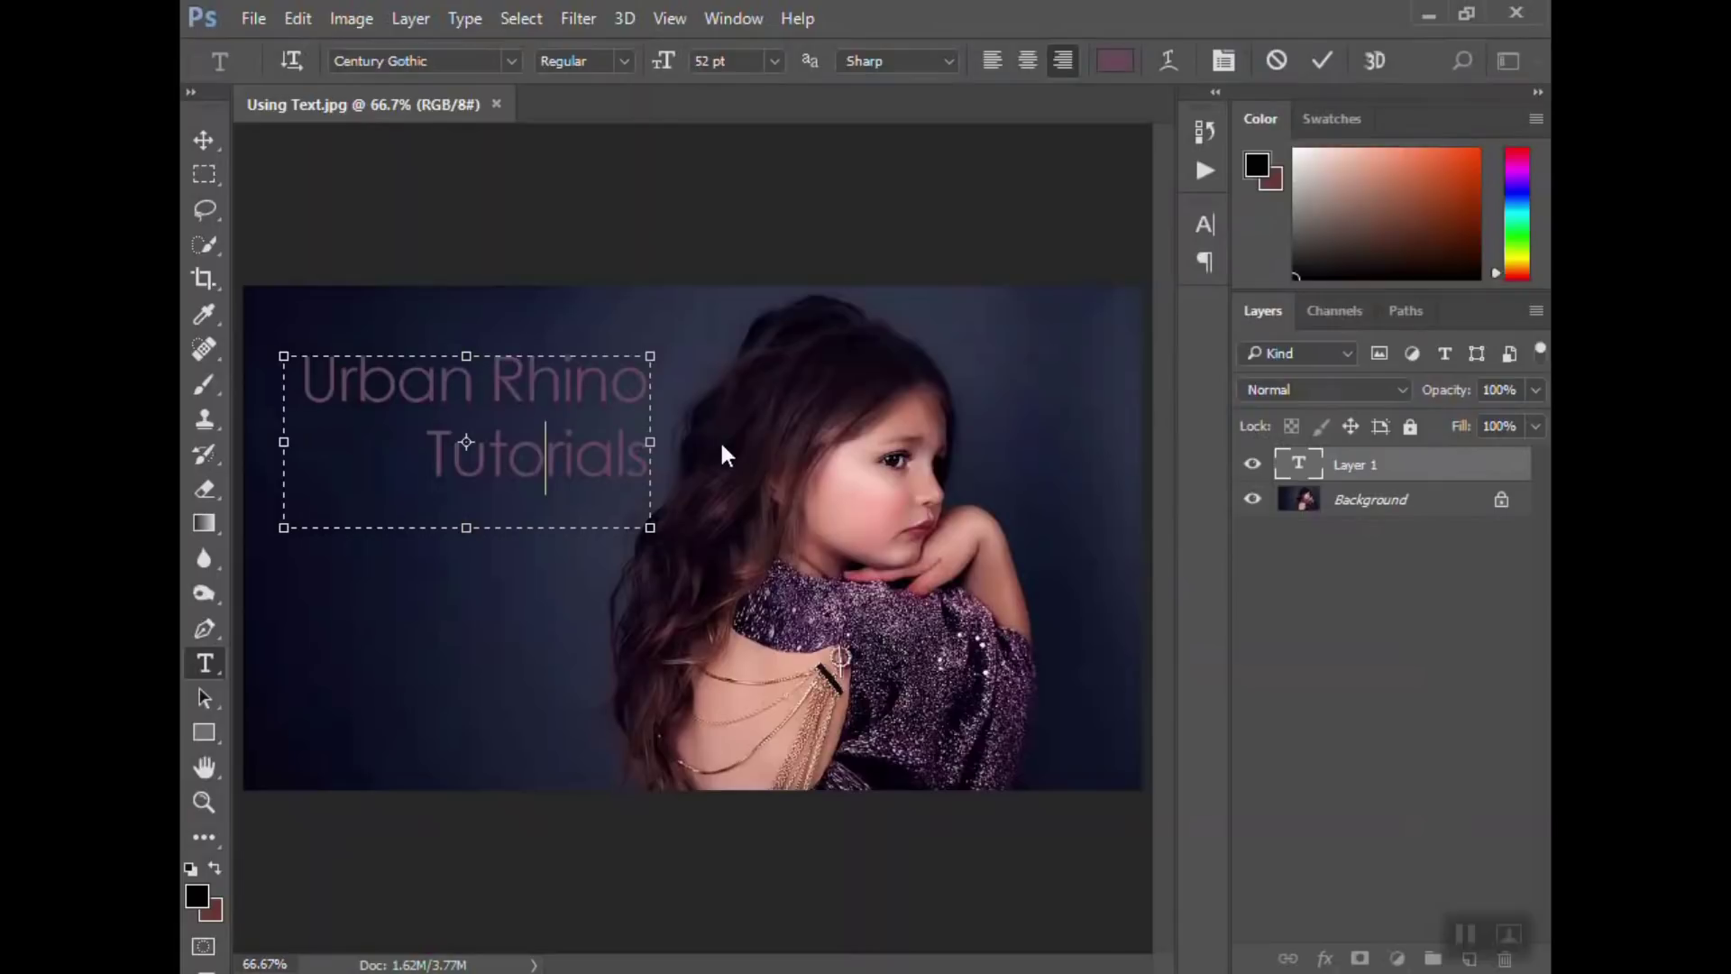
drag(303, 380, 664, 463)
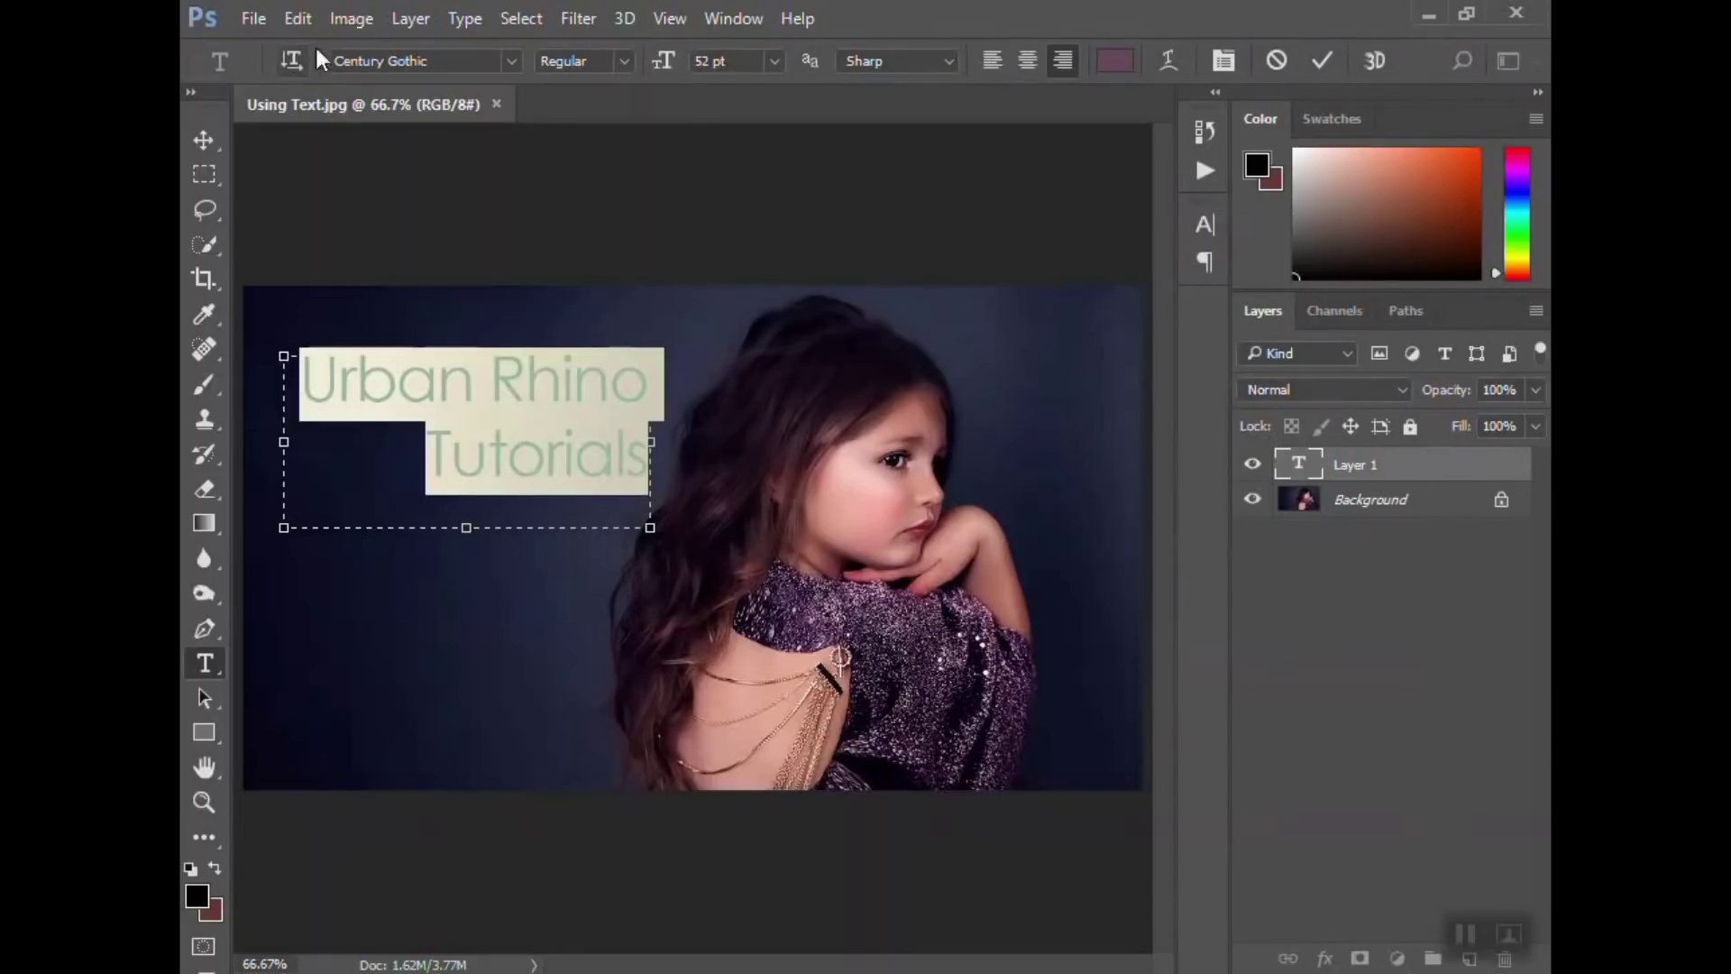
click(393, 56)
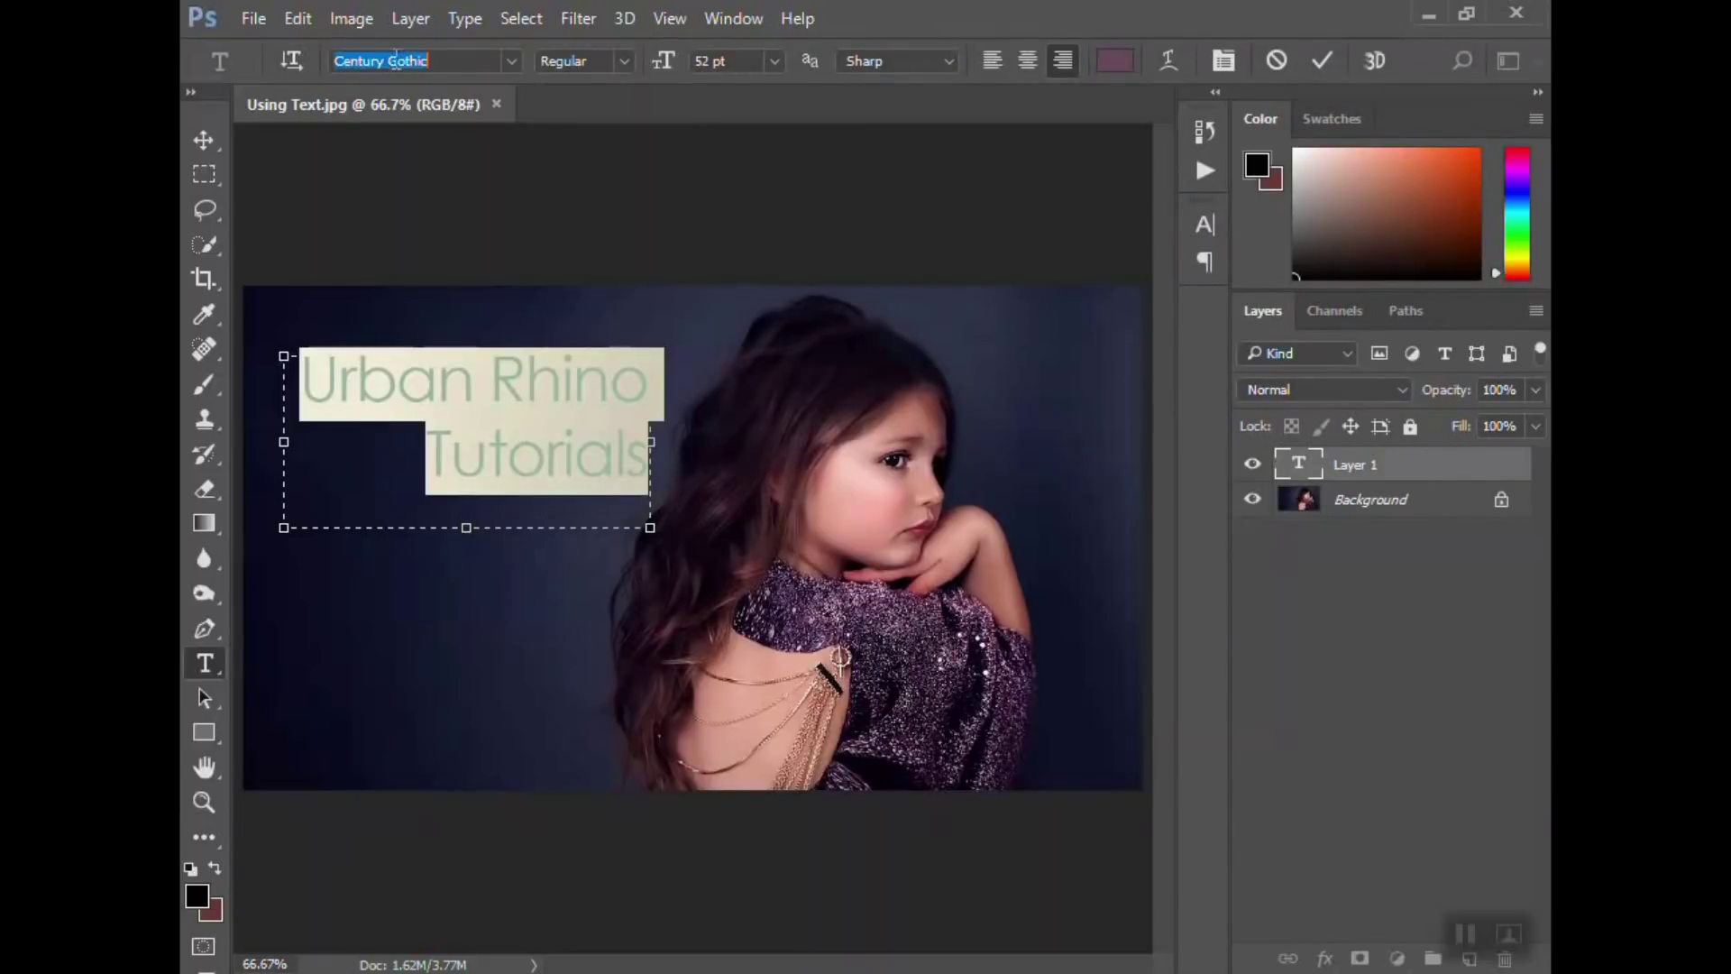
click(625, 61)
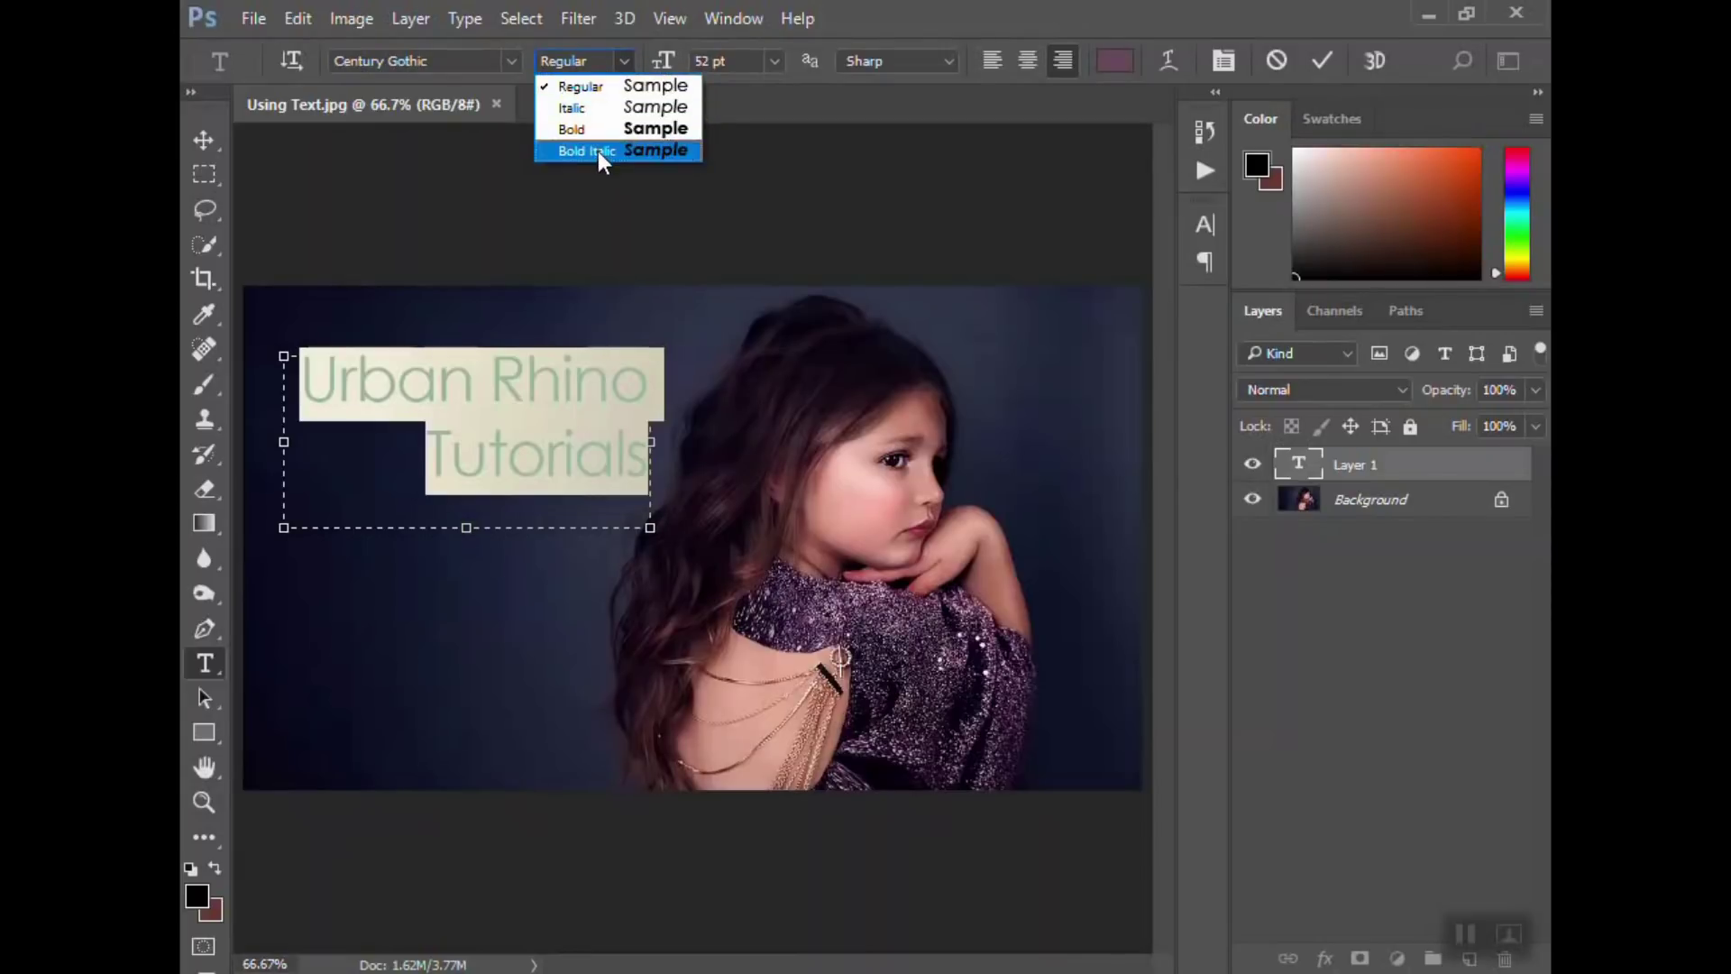
click(737, 61)
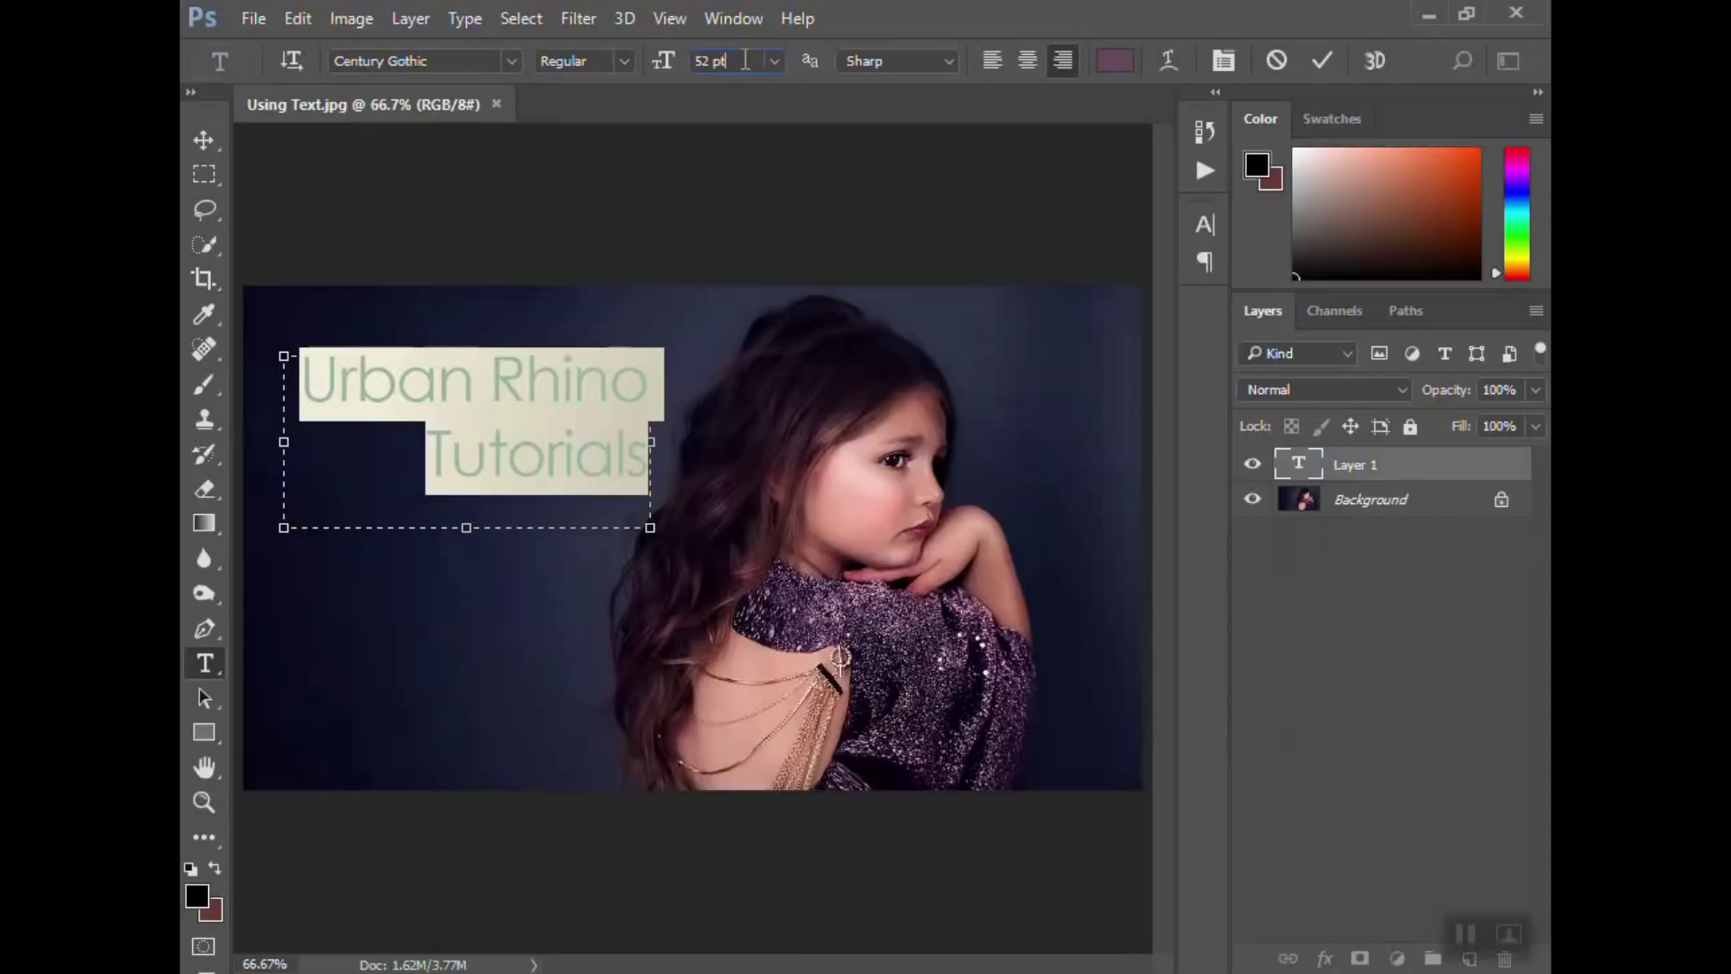
click(993, 59)
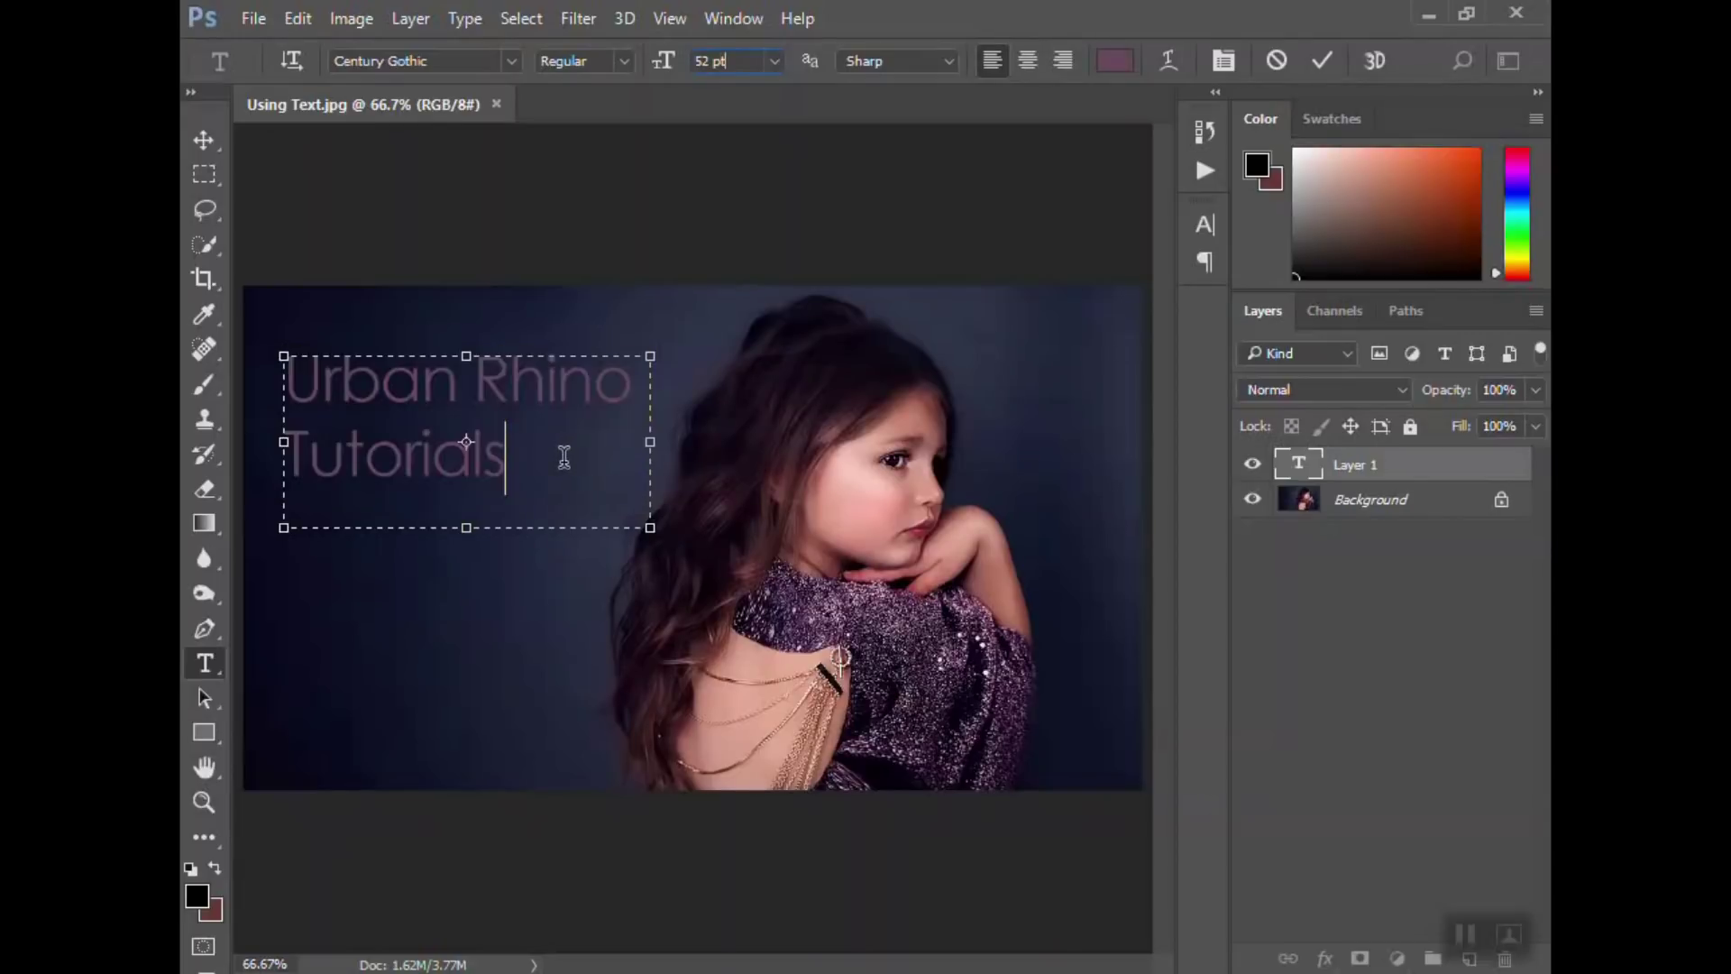
key(ctrl+a)
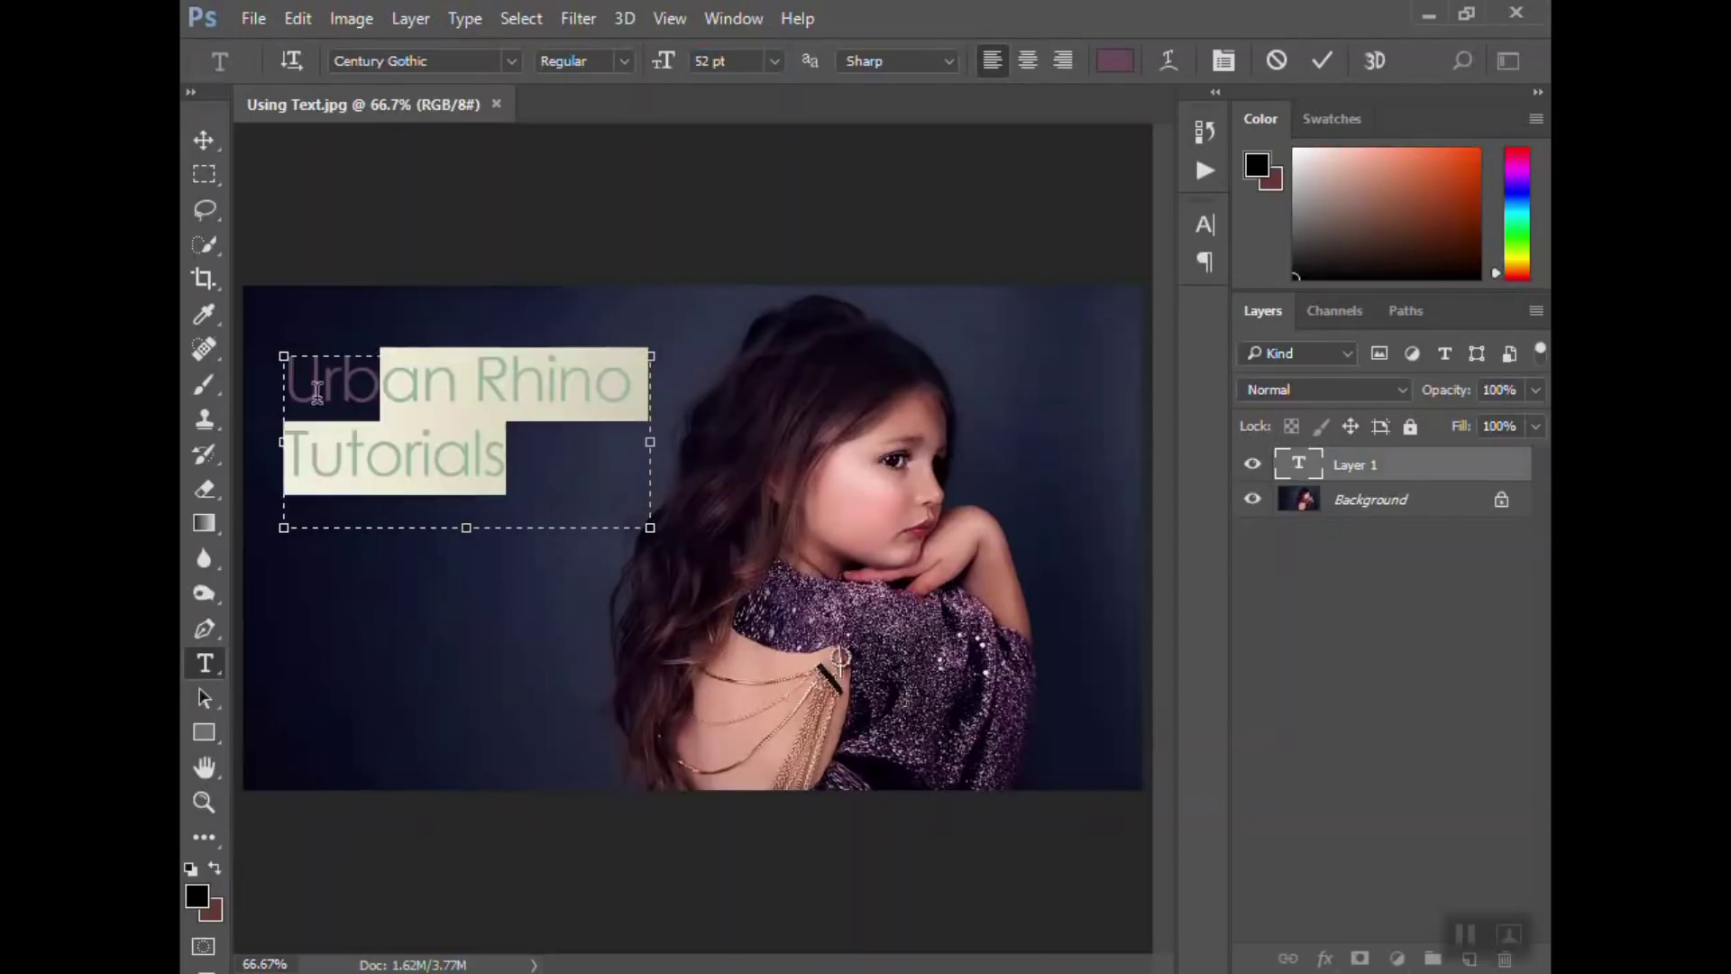
- Apply the Breamcatcher font to the selected title text and deselect to preview it
click(518, 58)
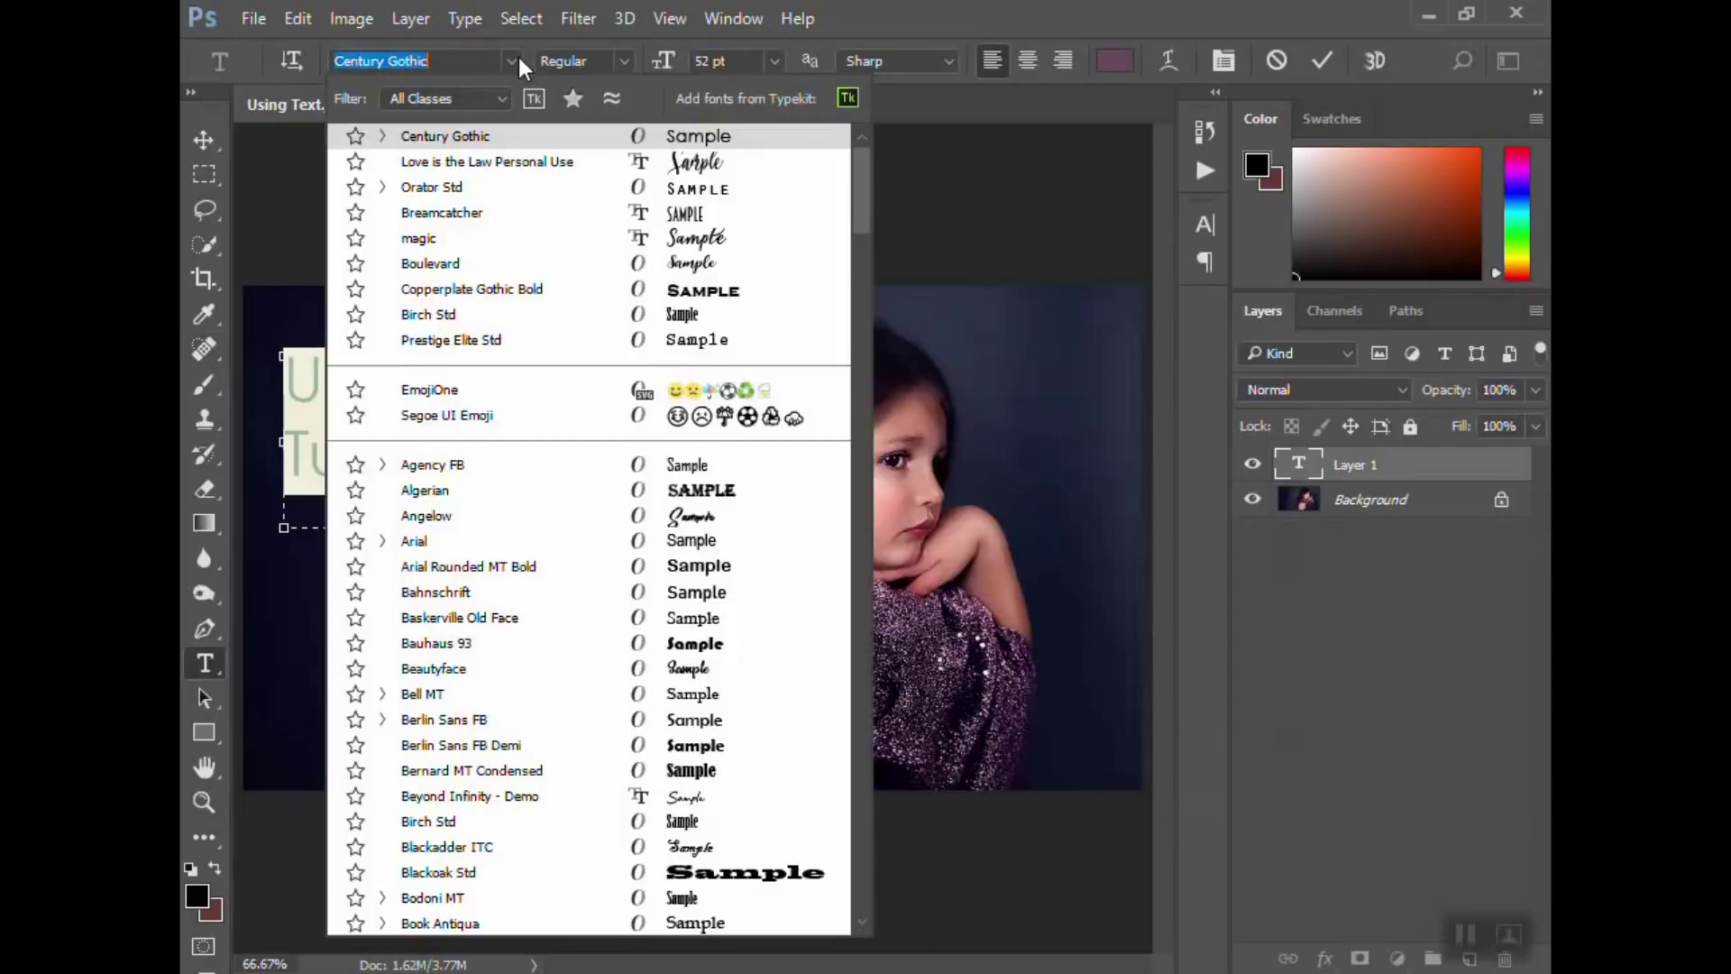
click(540, 213)
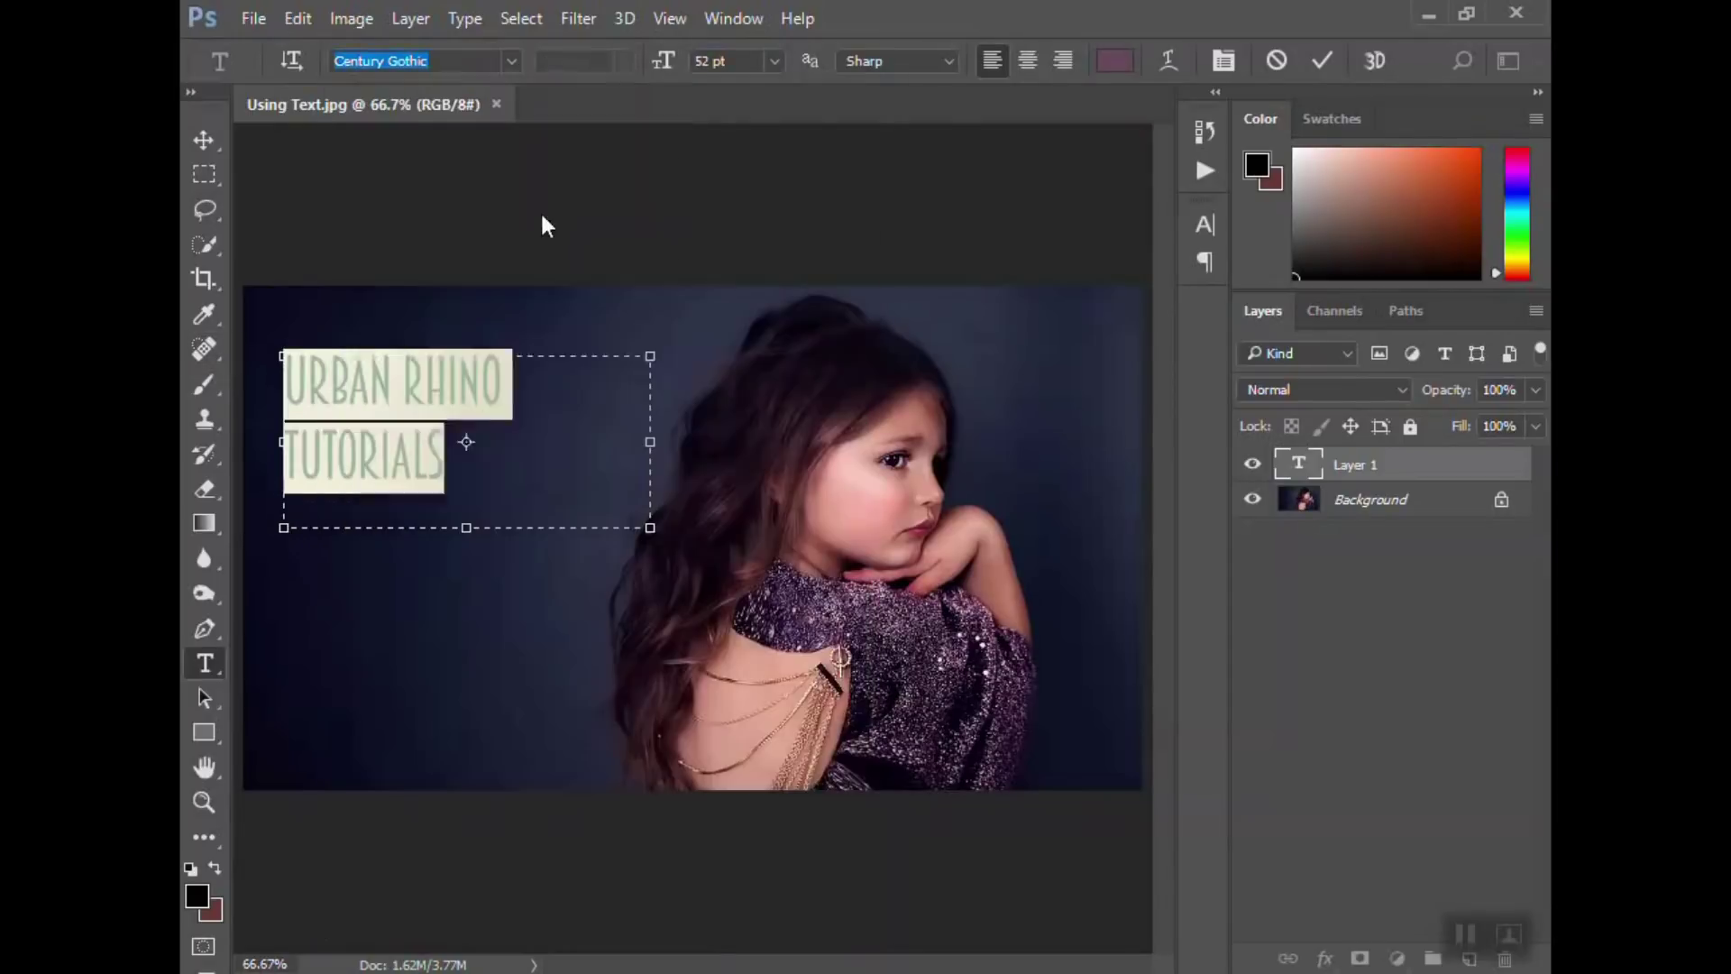
click(496, 458)
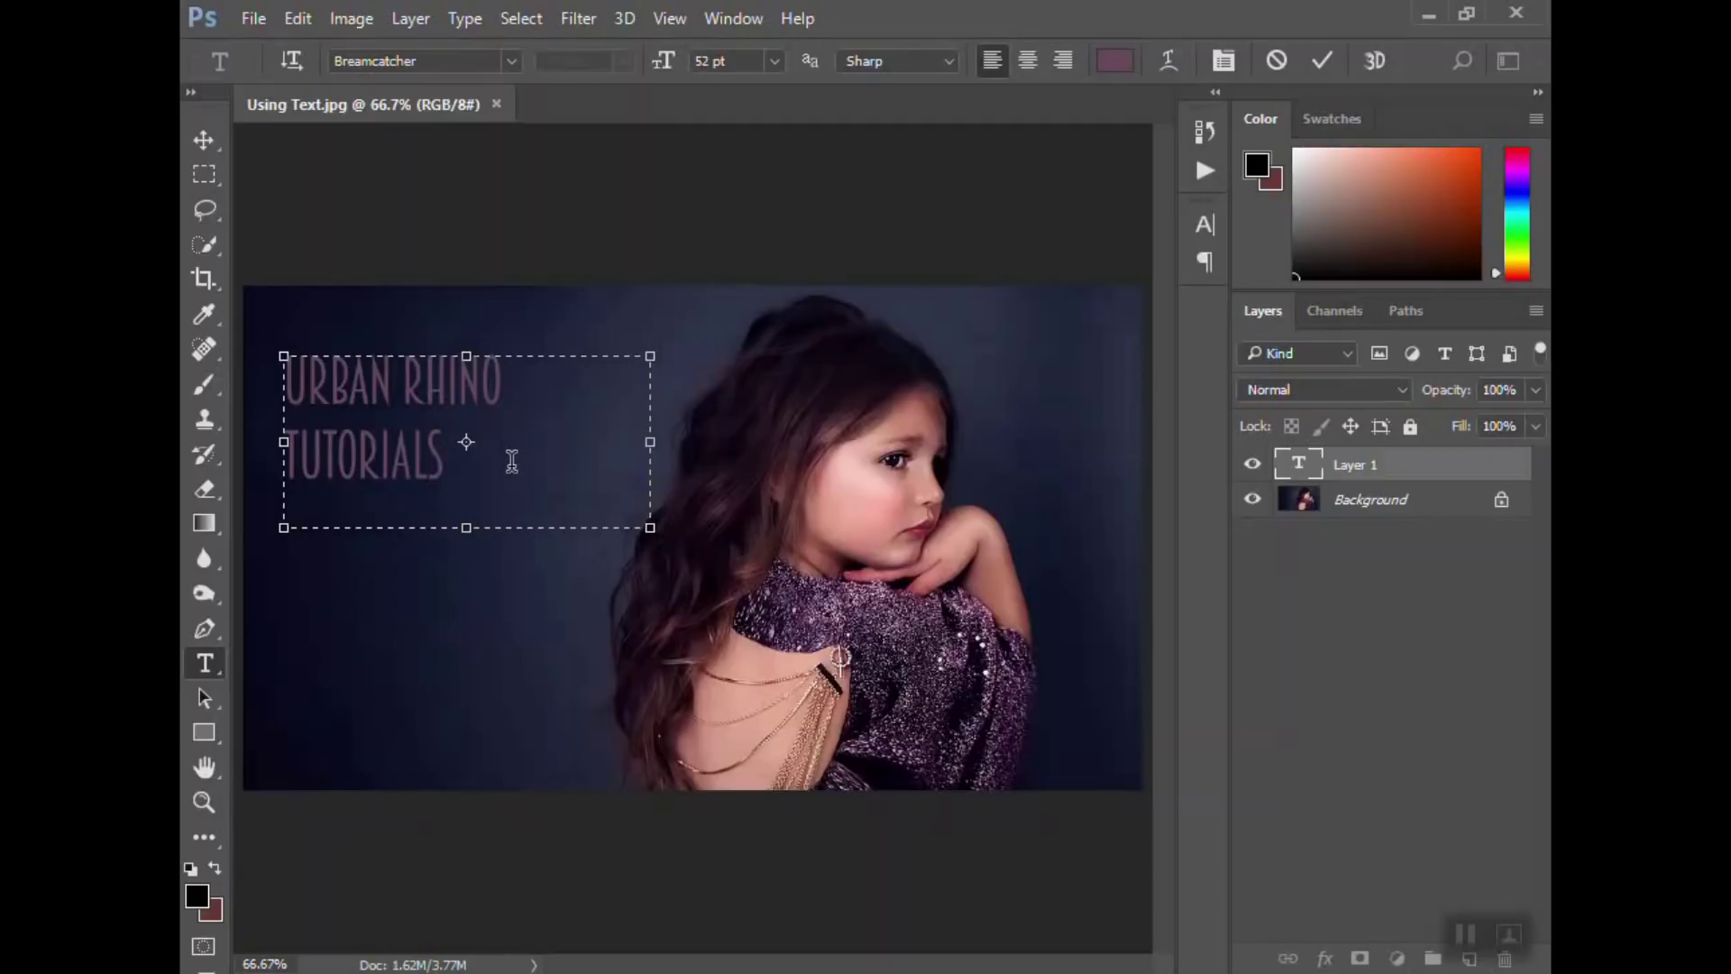
- Set the title to 100 pt and stretch its text box down so all three lines show
drag(456, 433, 258, 347)
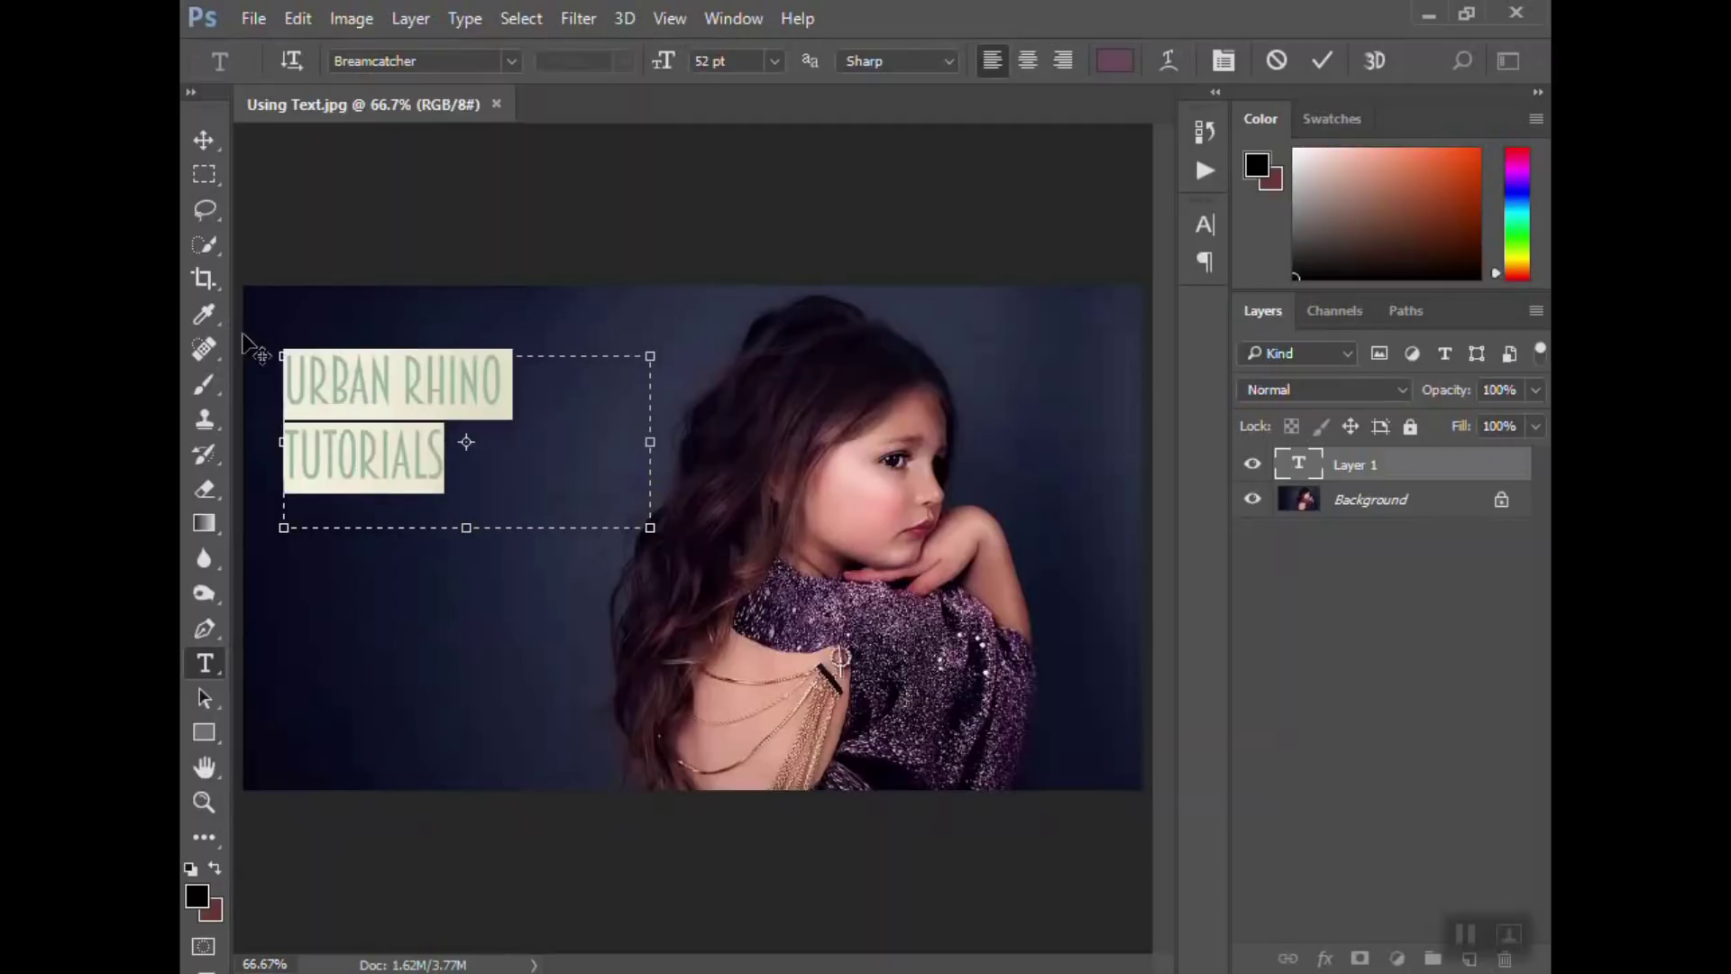
click(774, 60)
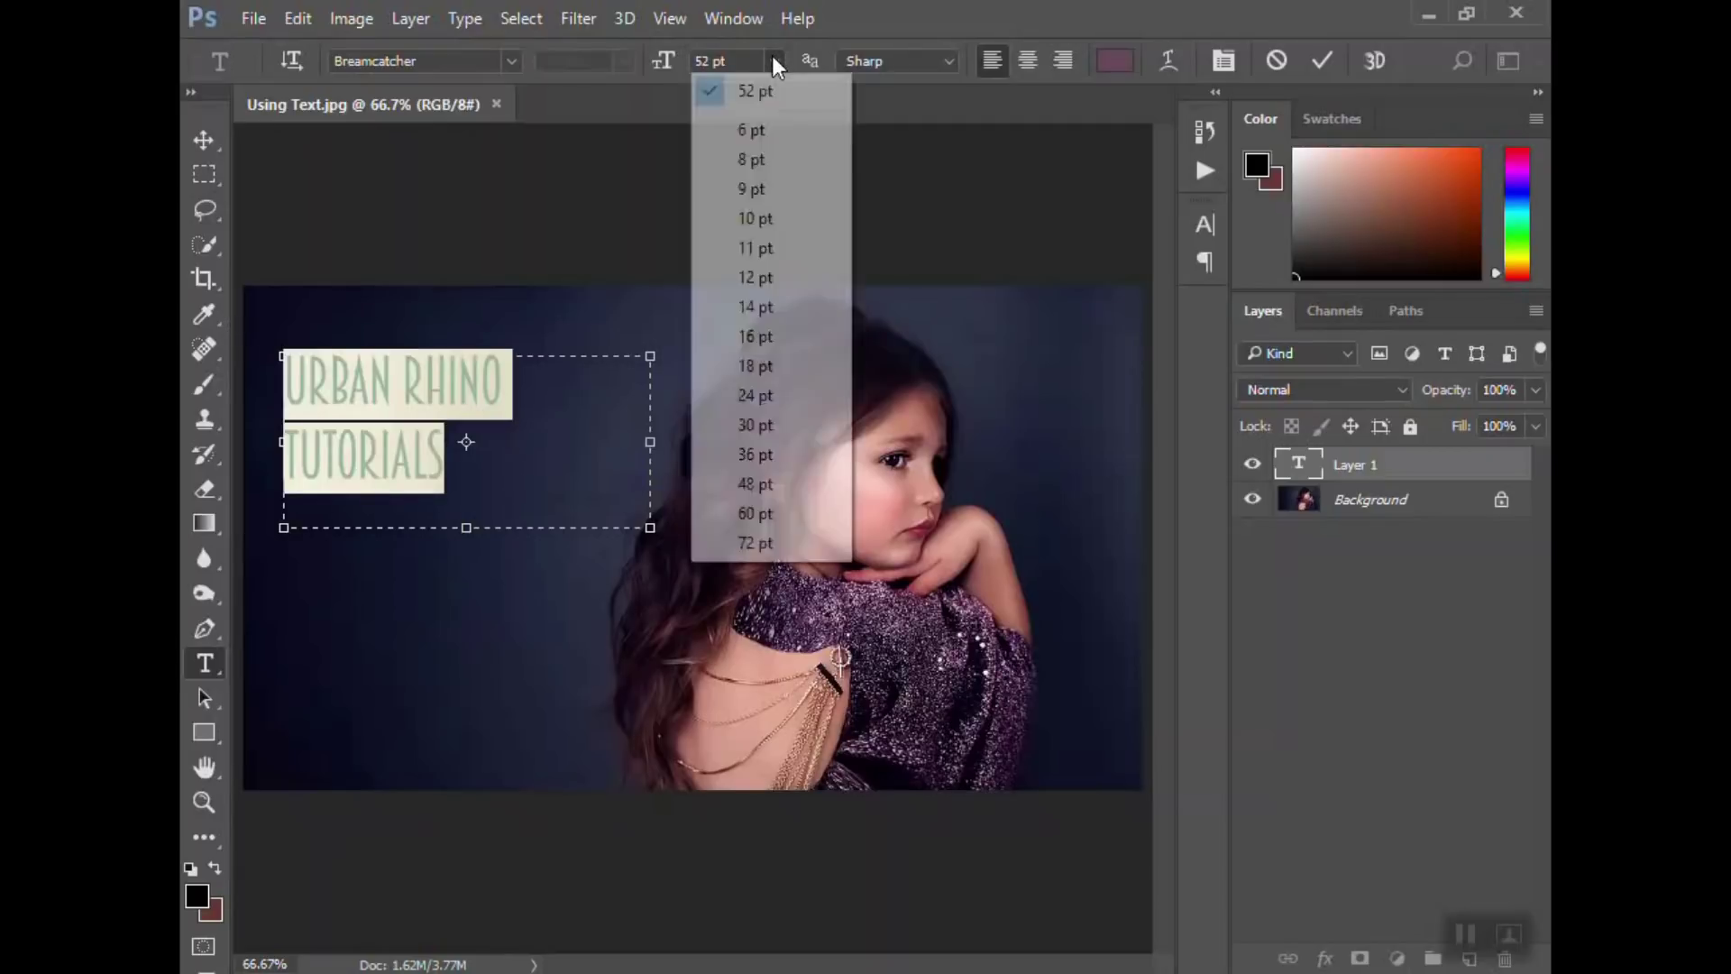
click(776, 540)
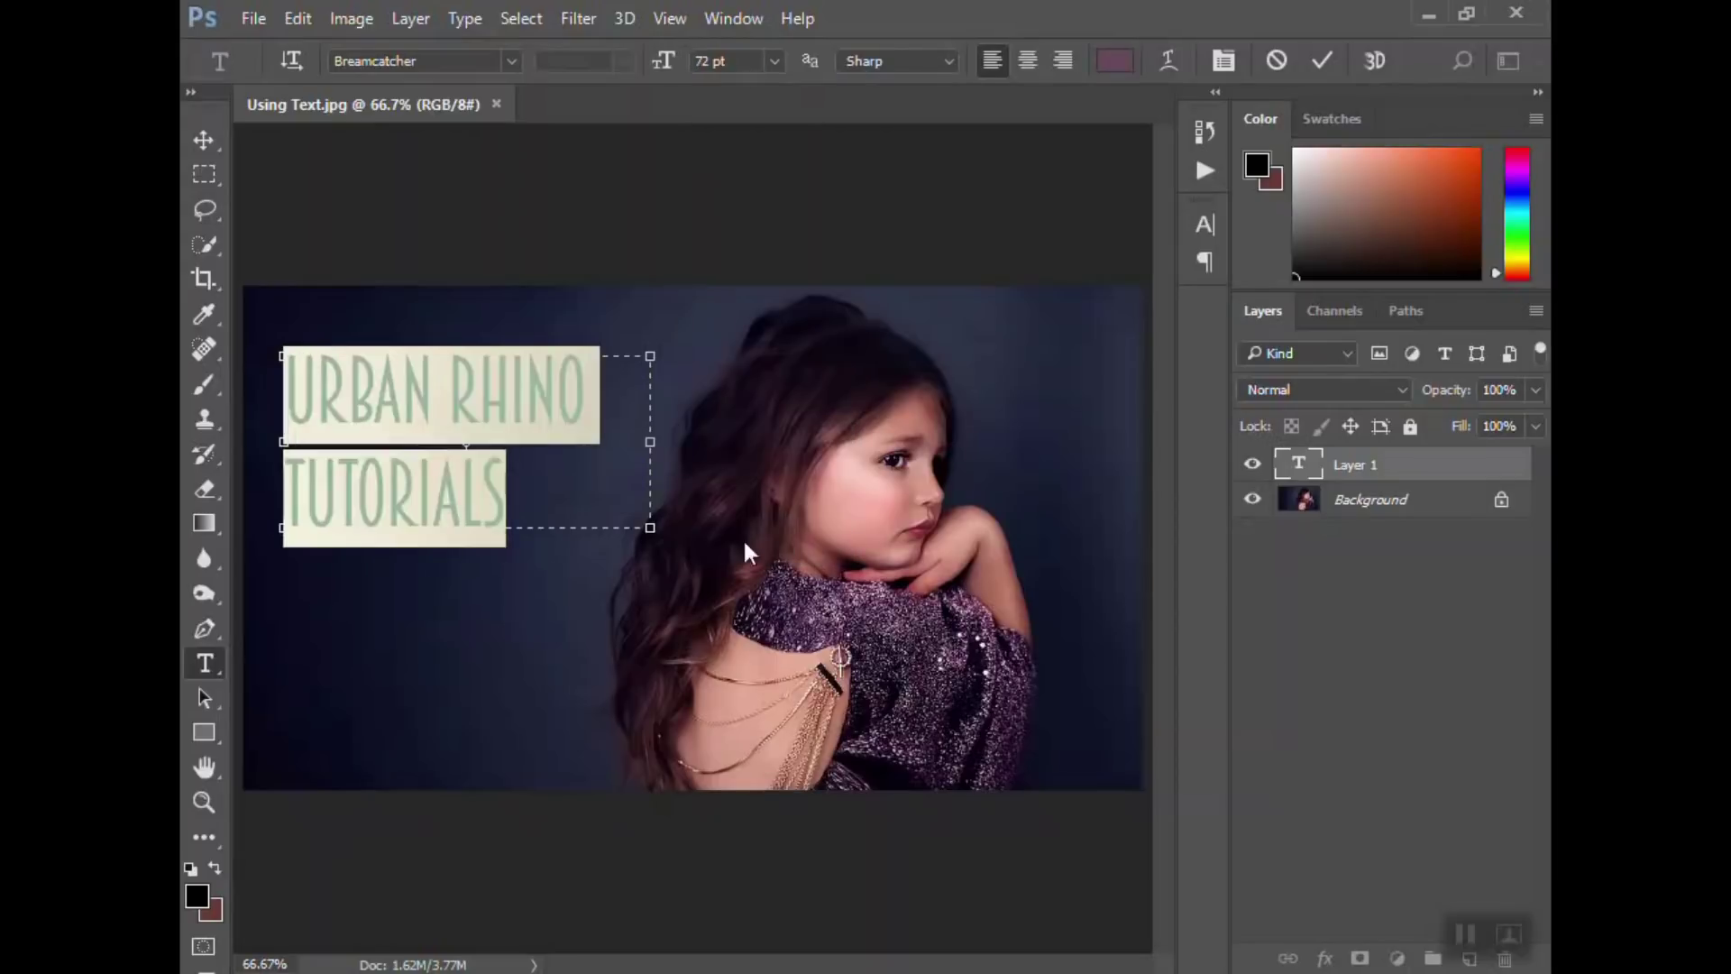
click(752, 61)
drag(753, 62, 689, 67)
text(100)
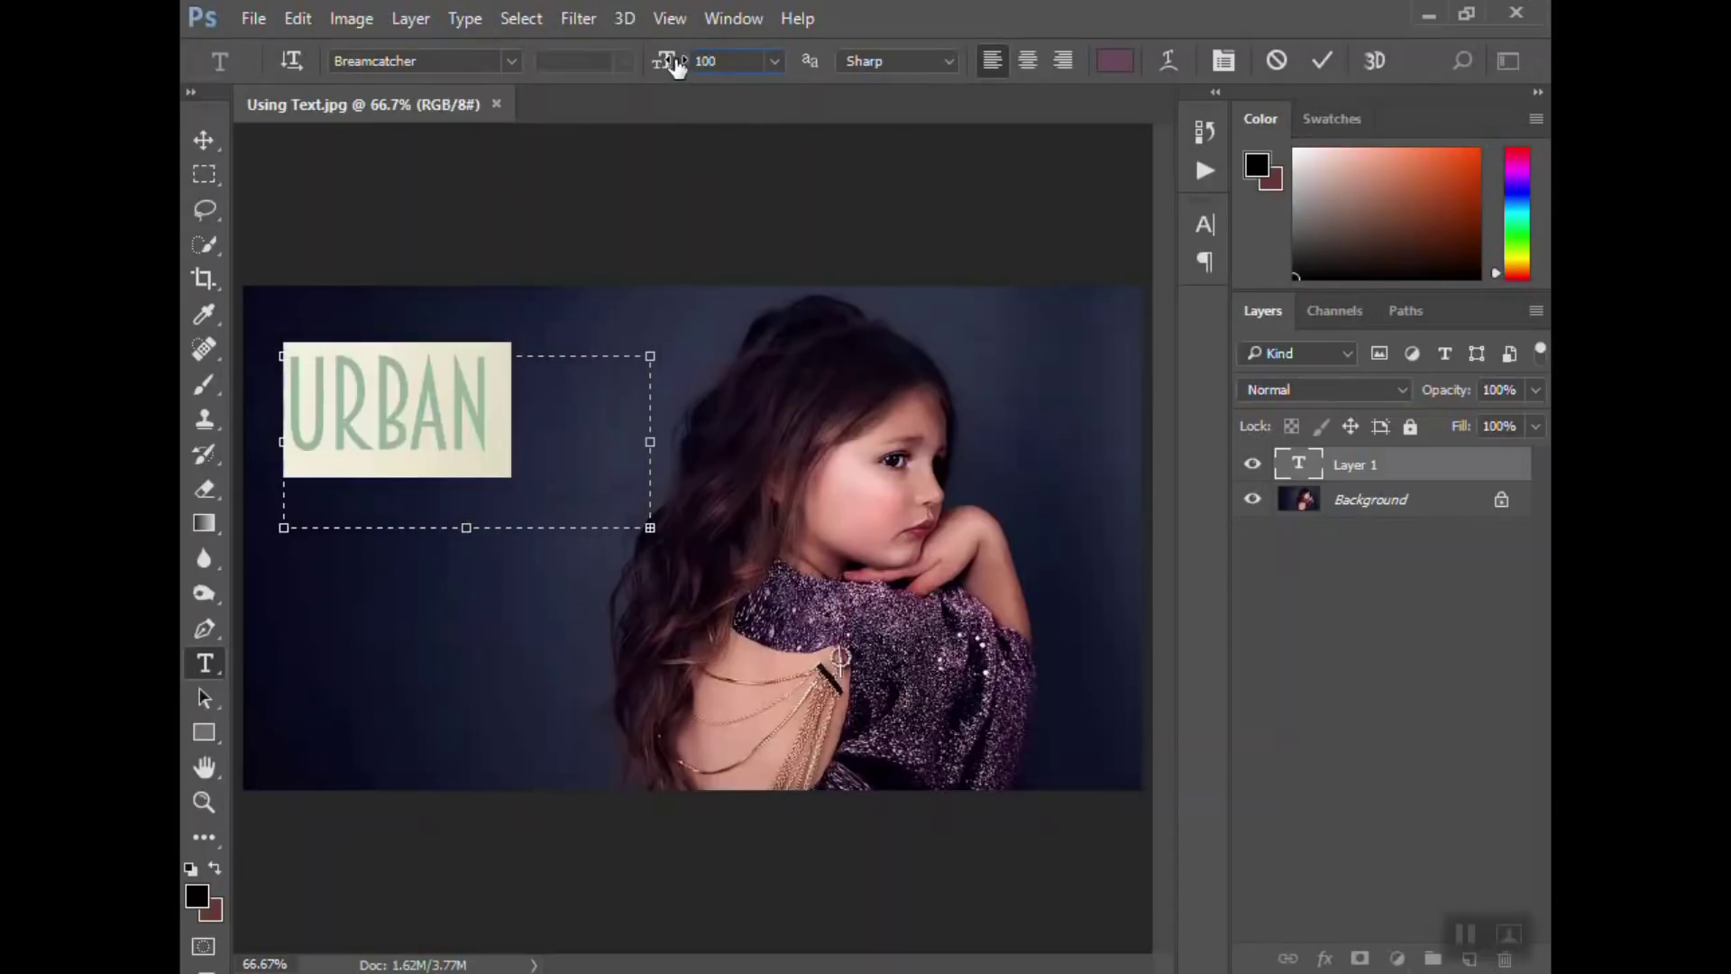
key(Return)
drag(478, 547, 492, 768)
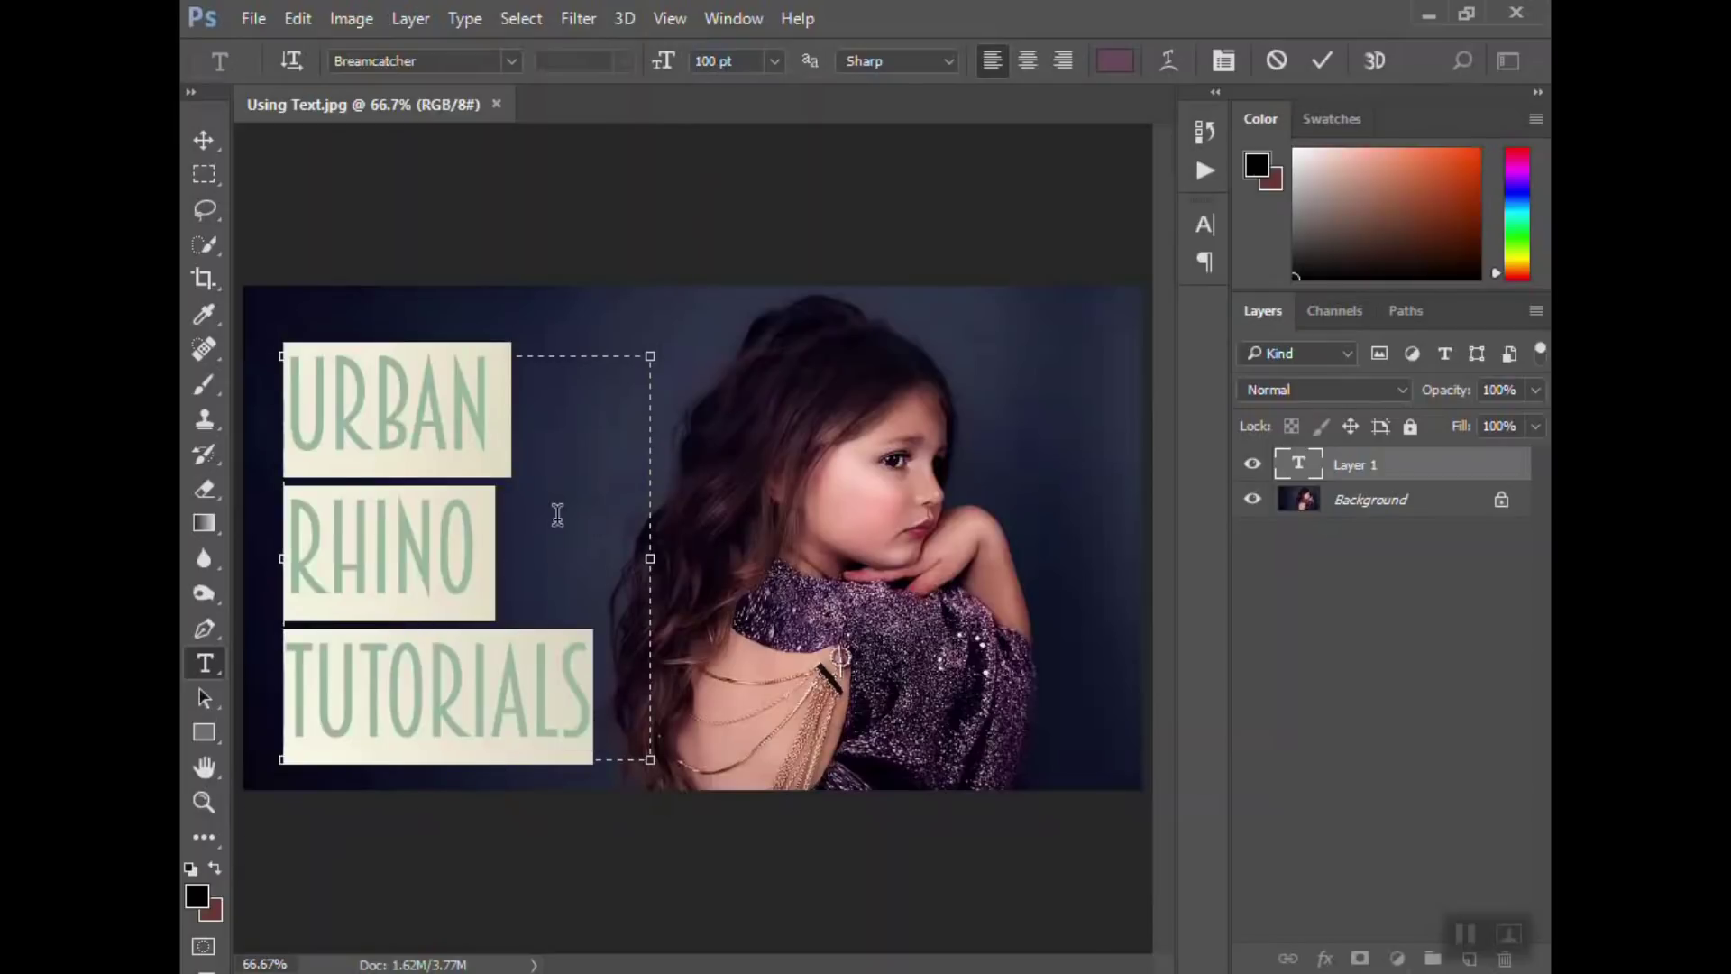
click(560, 514)
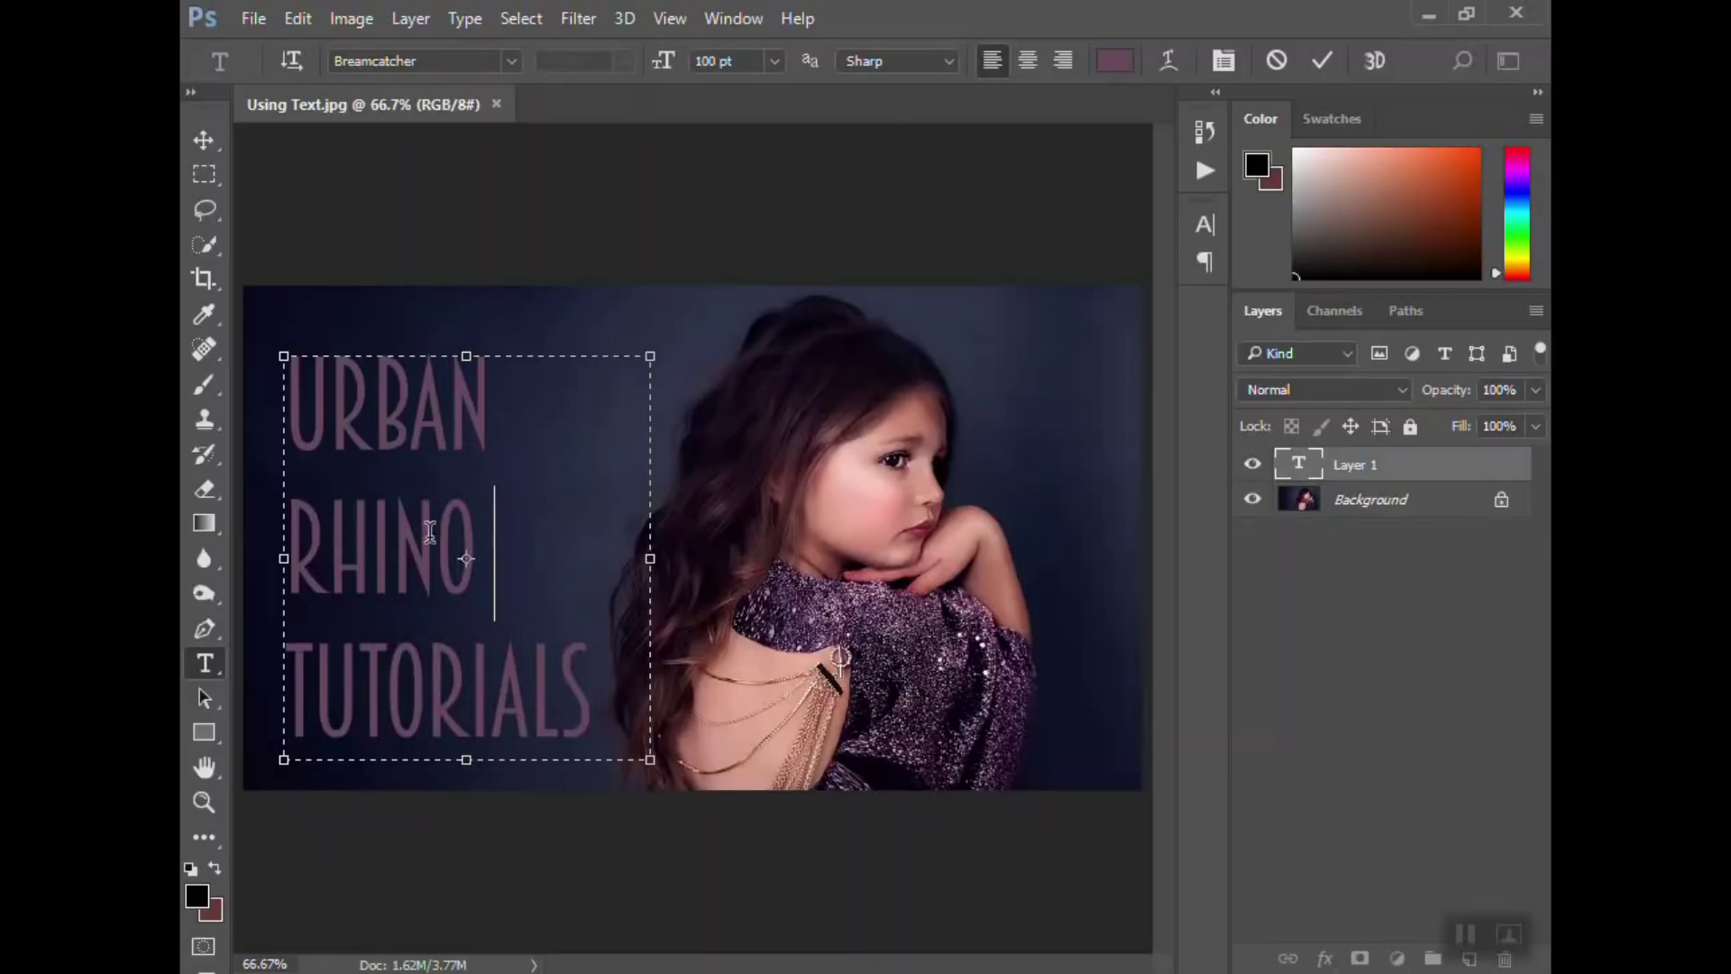
- Select all three lines, open the Character panel and try leading values of 24, 72 and 120 pt
drag(478, 539, 270, 547)
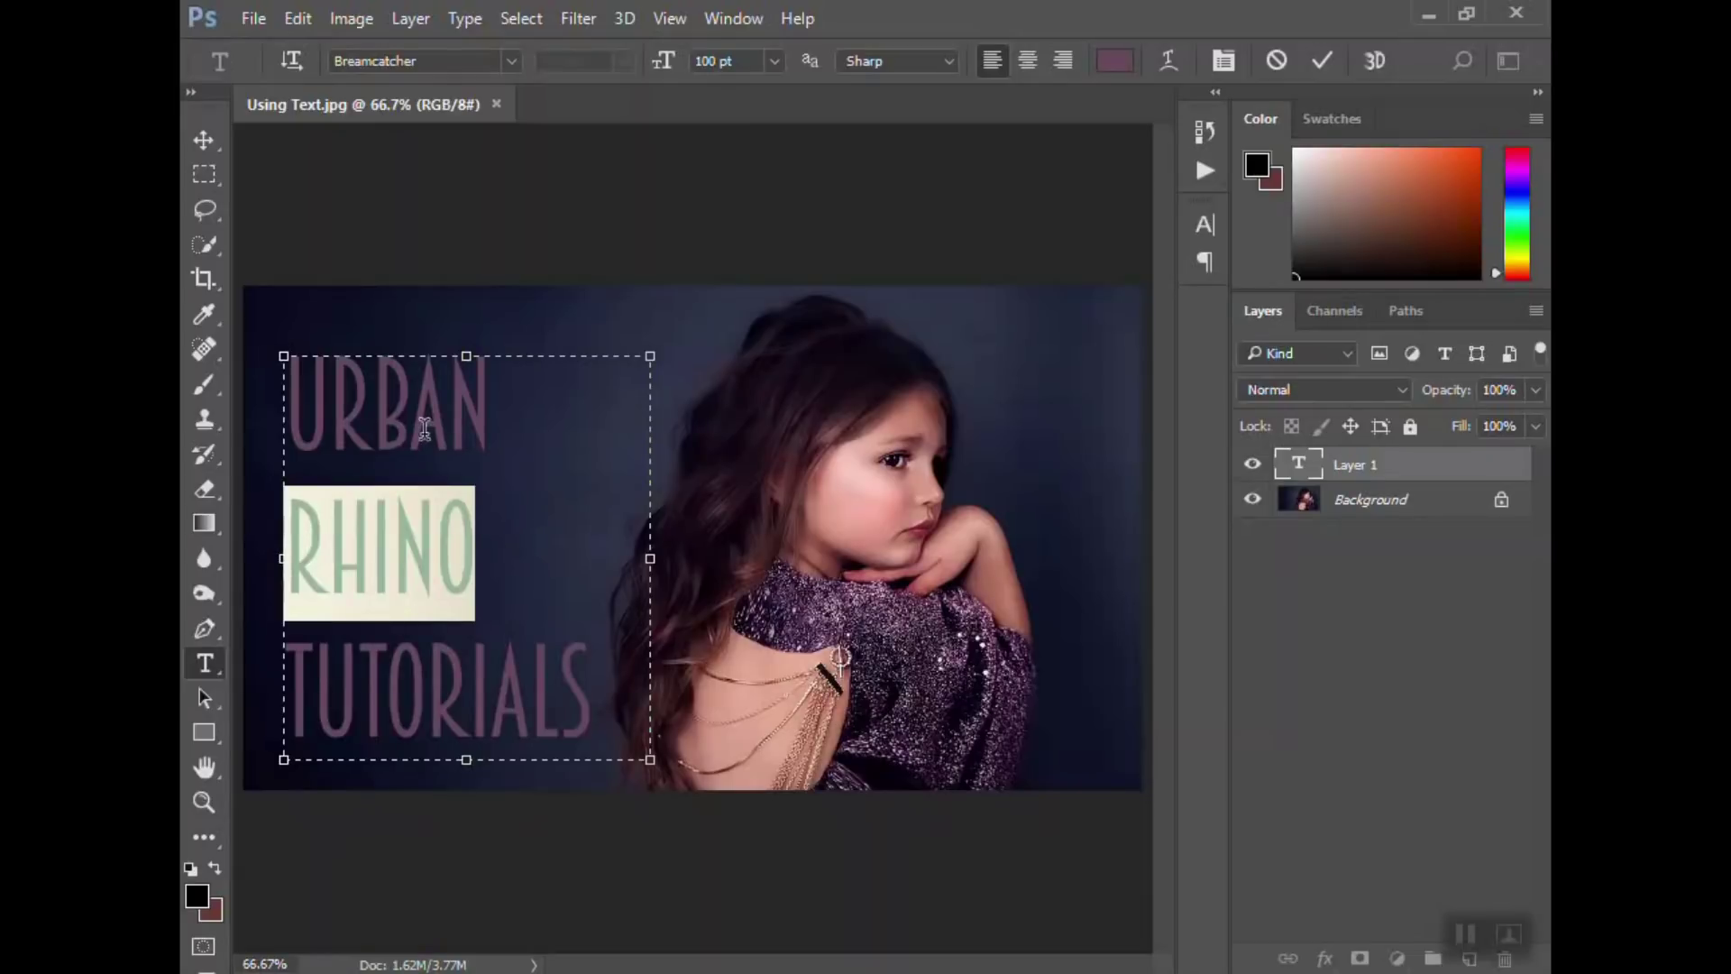
click(527, 605)
drag(621, 680, 265, 409)
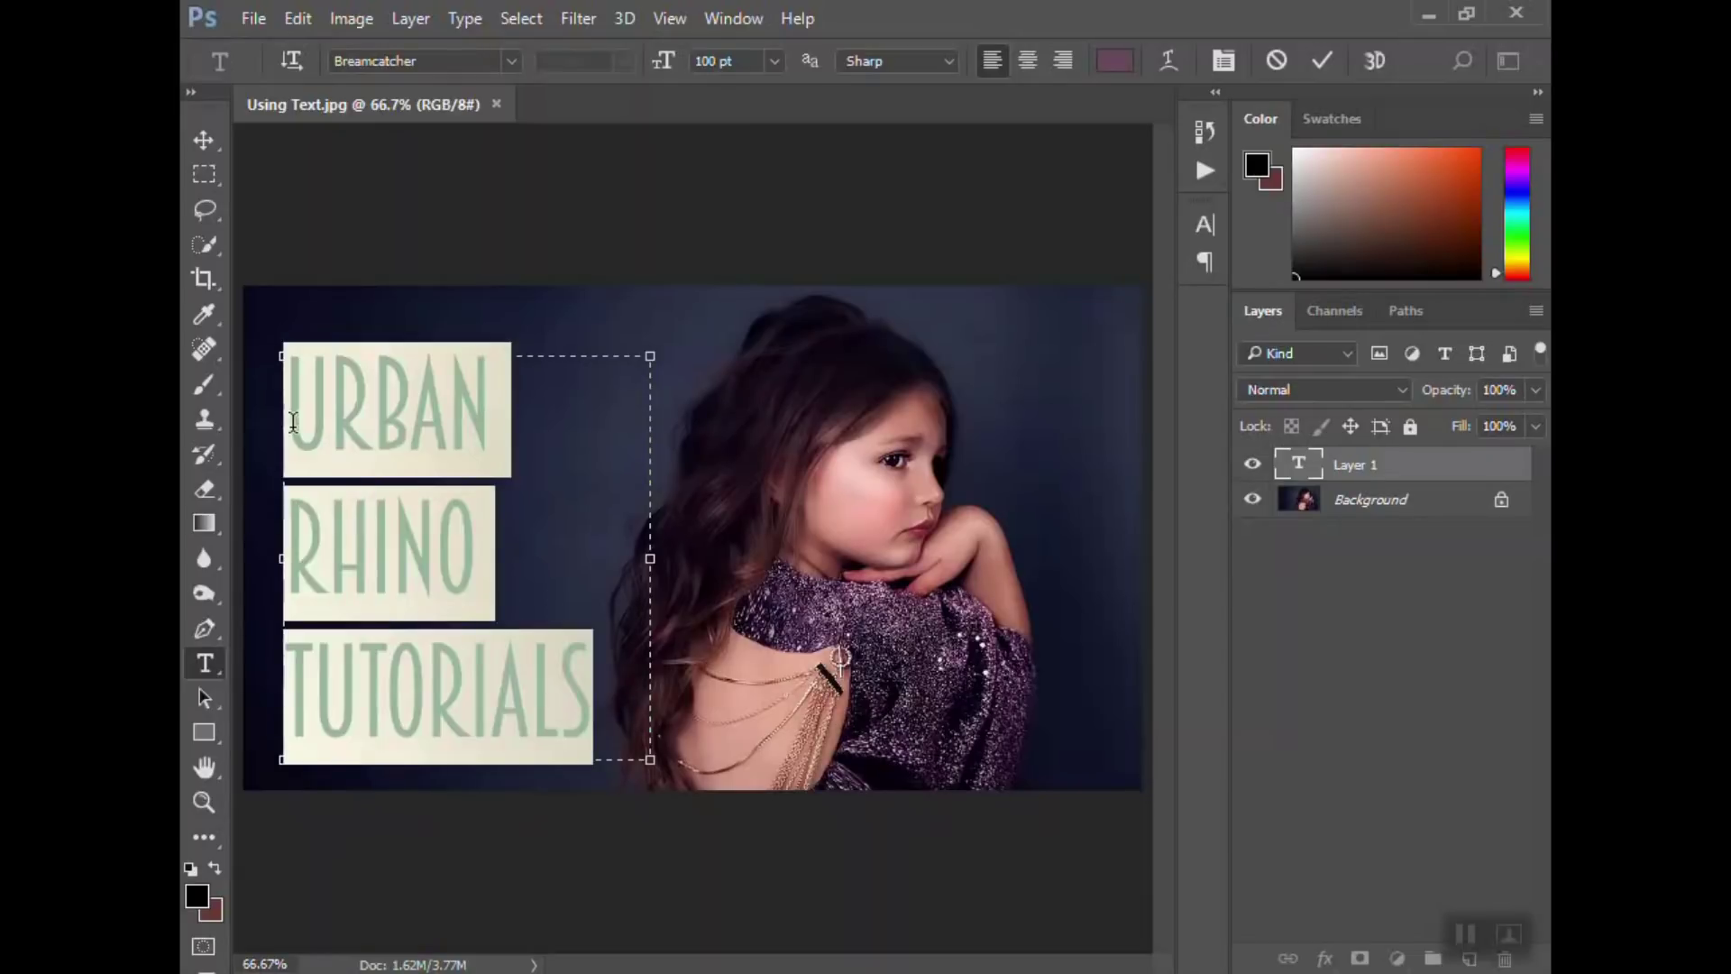
click(1204, 260)
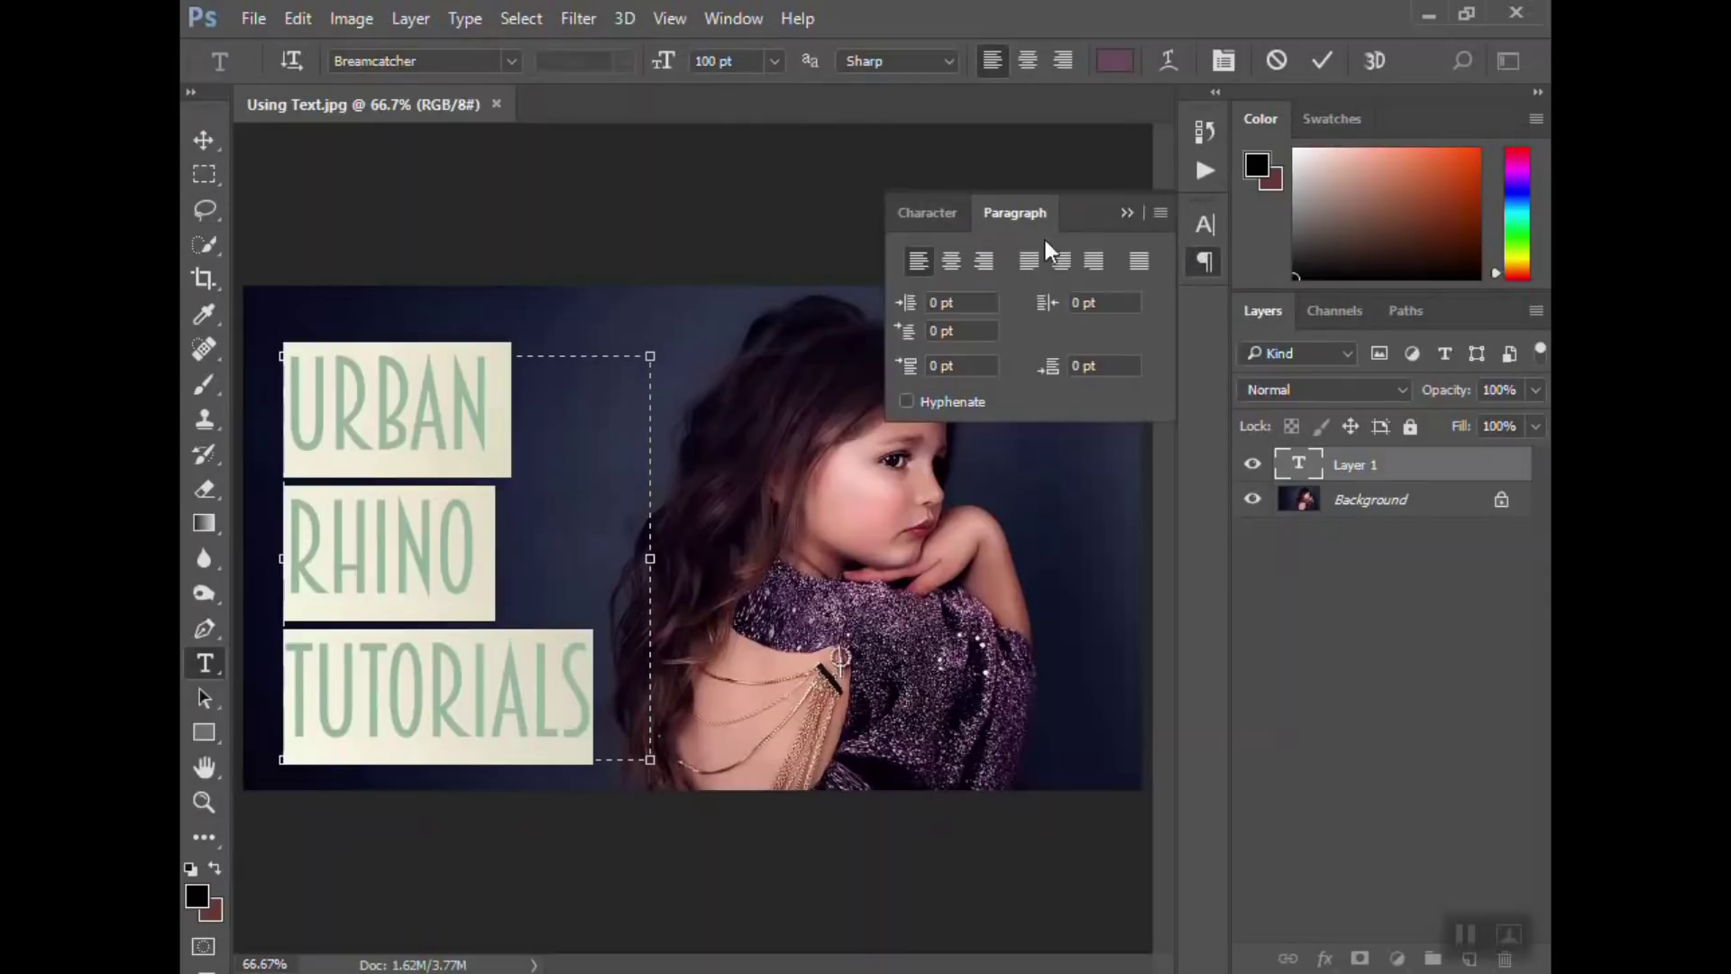
click(946, 217)
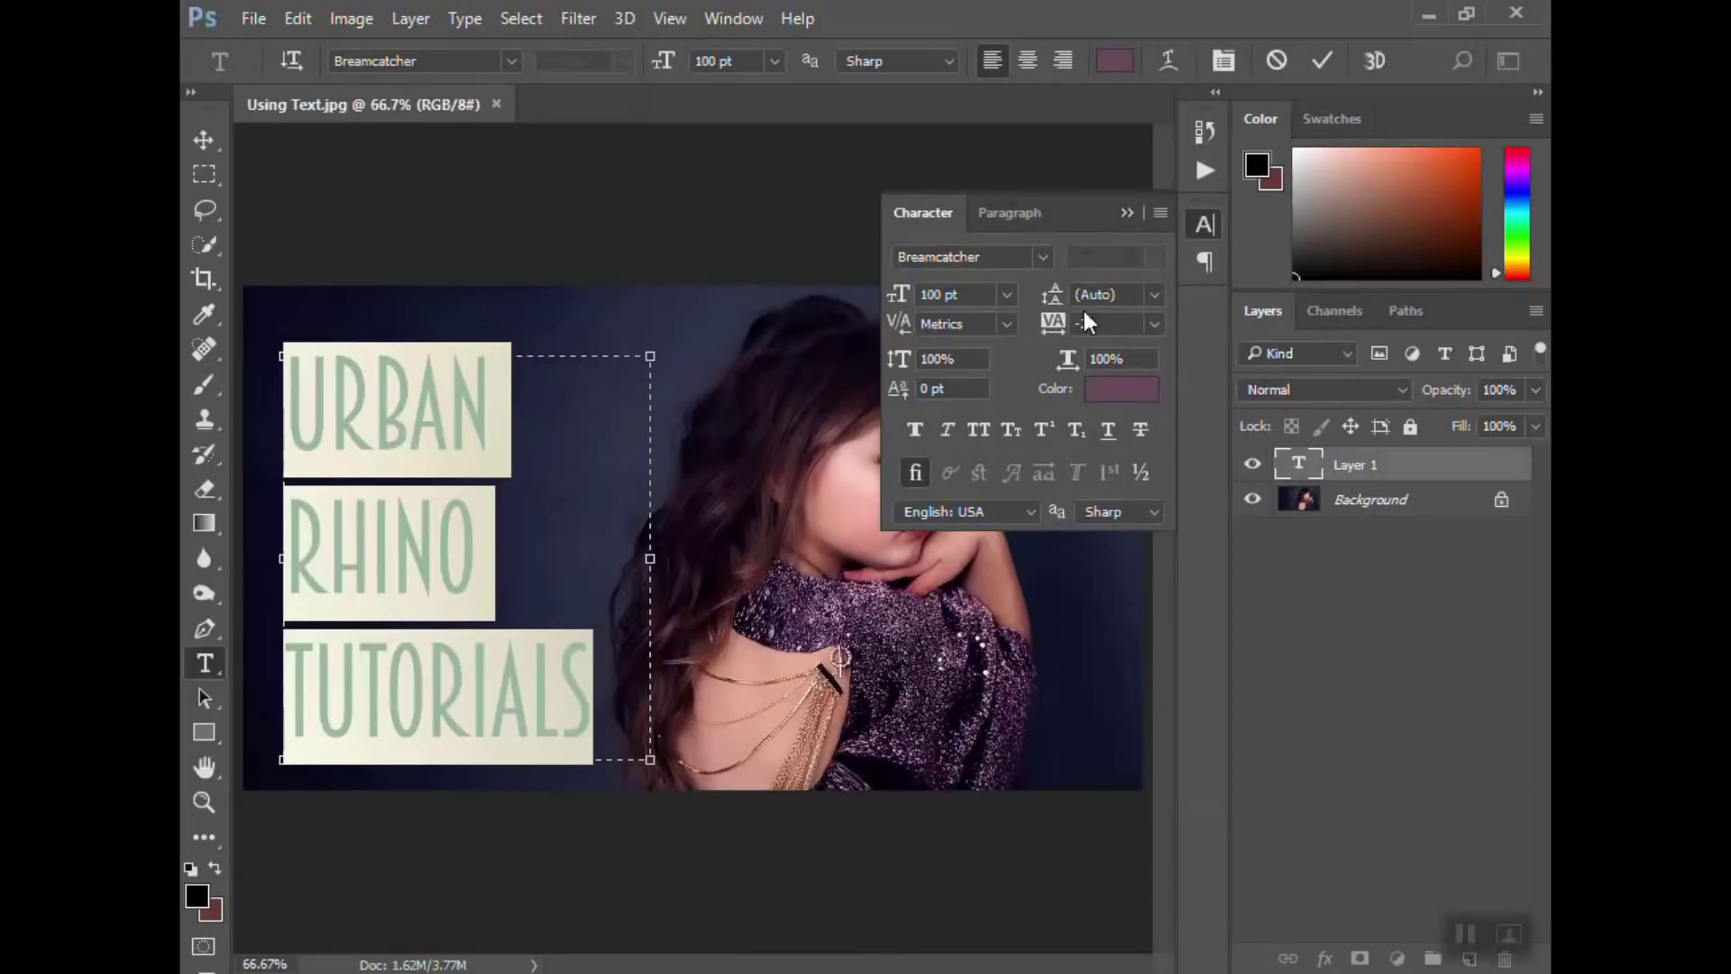
click(1152, 294)
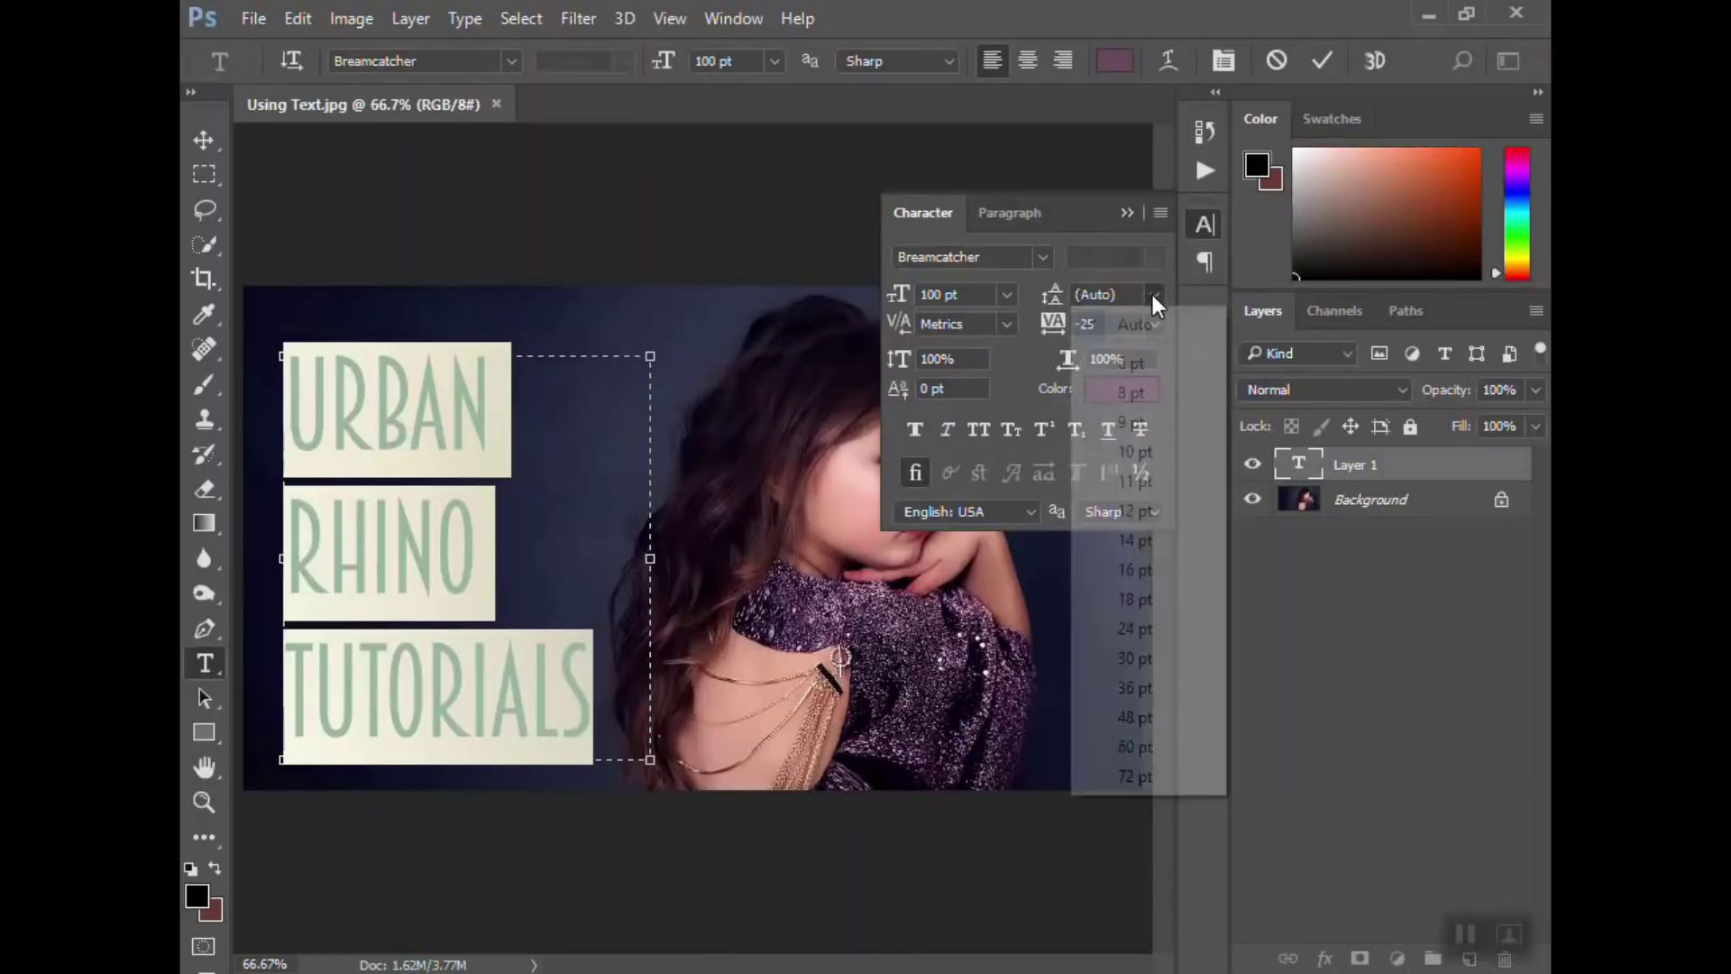
click(1172, 633)
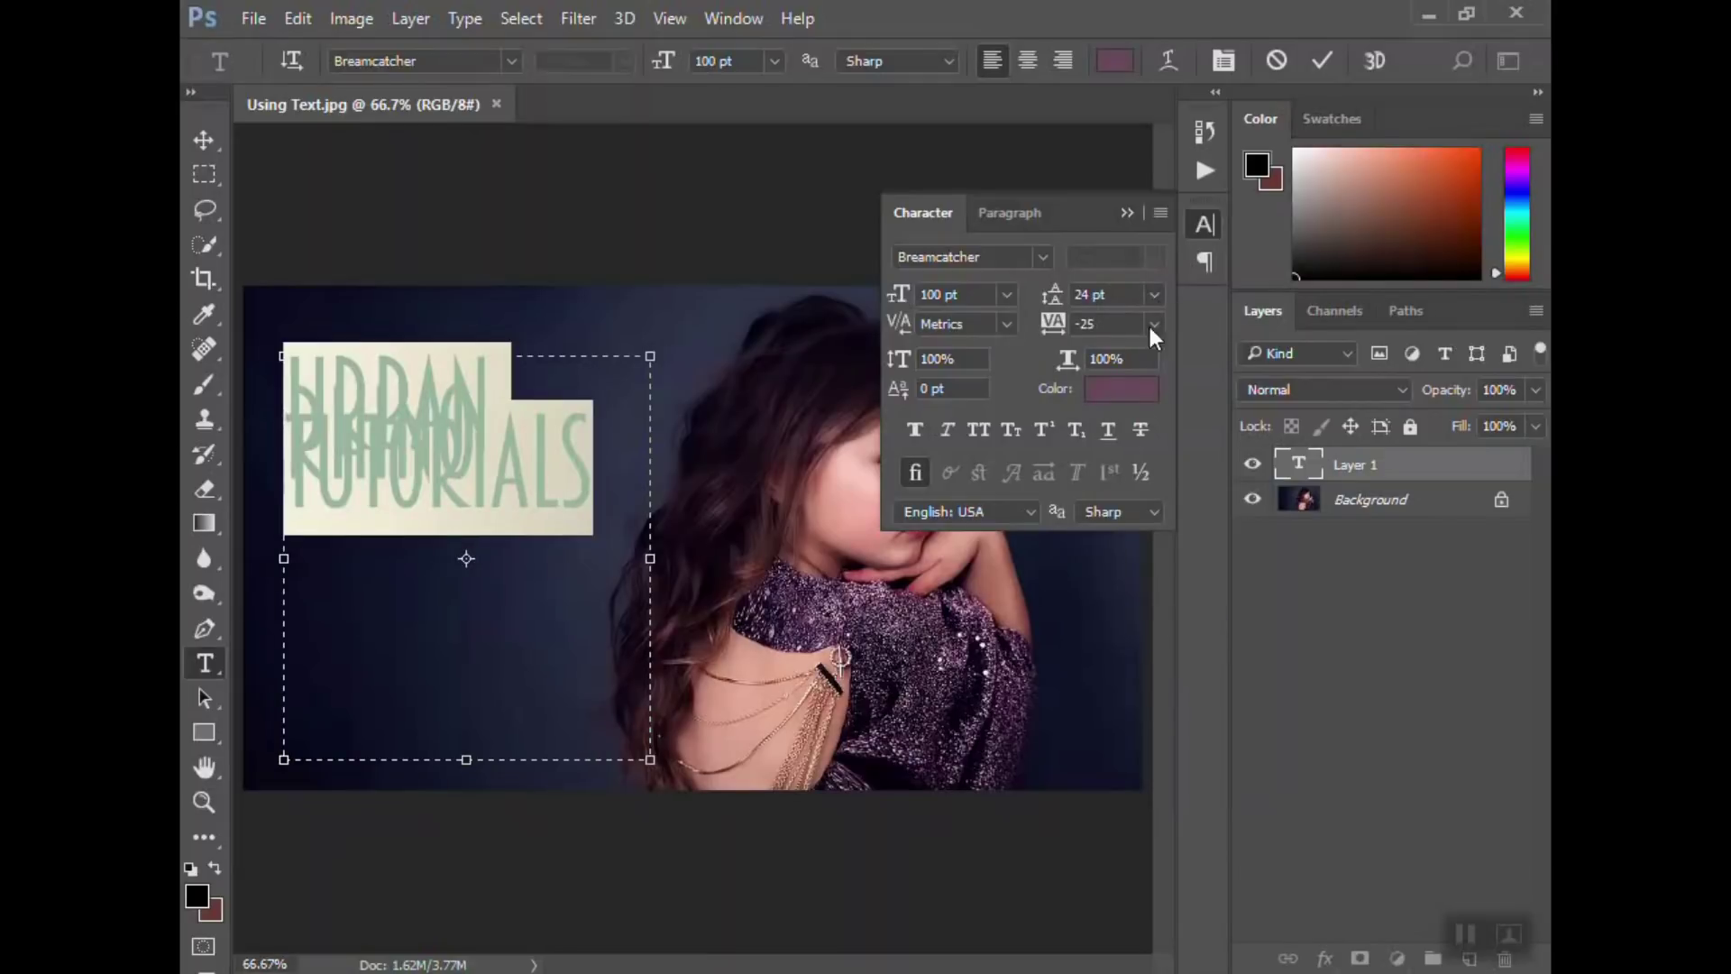
click(1154, 297)
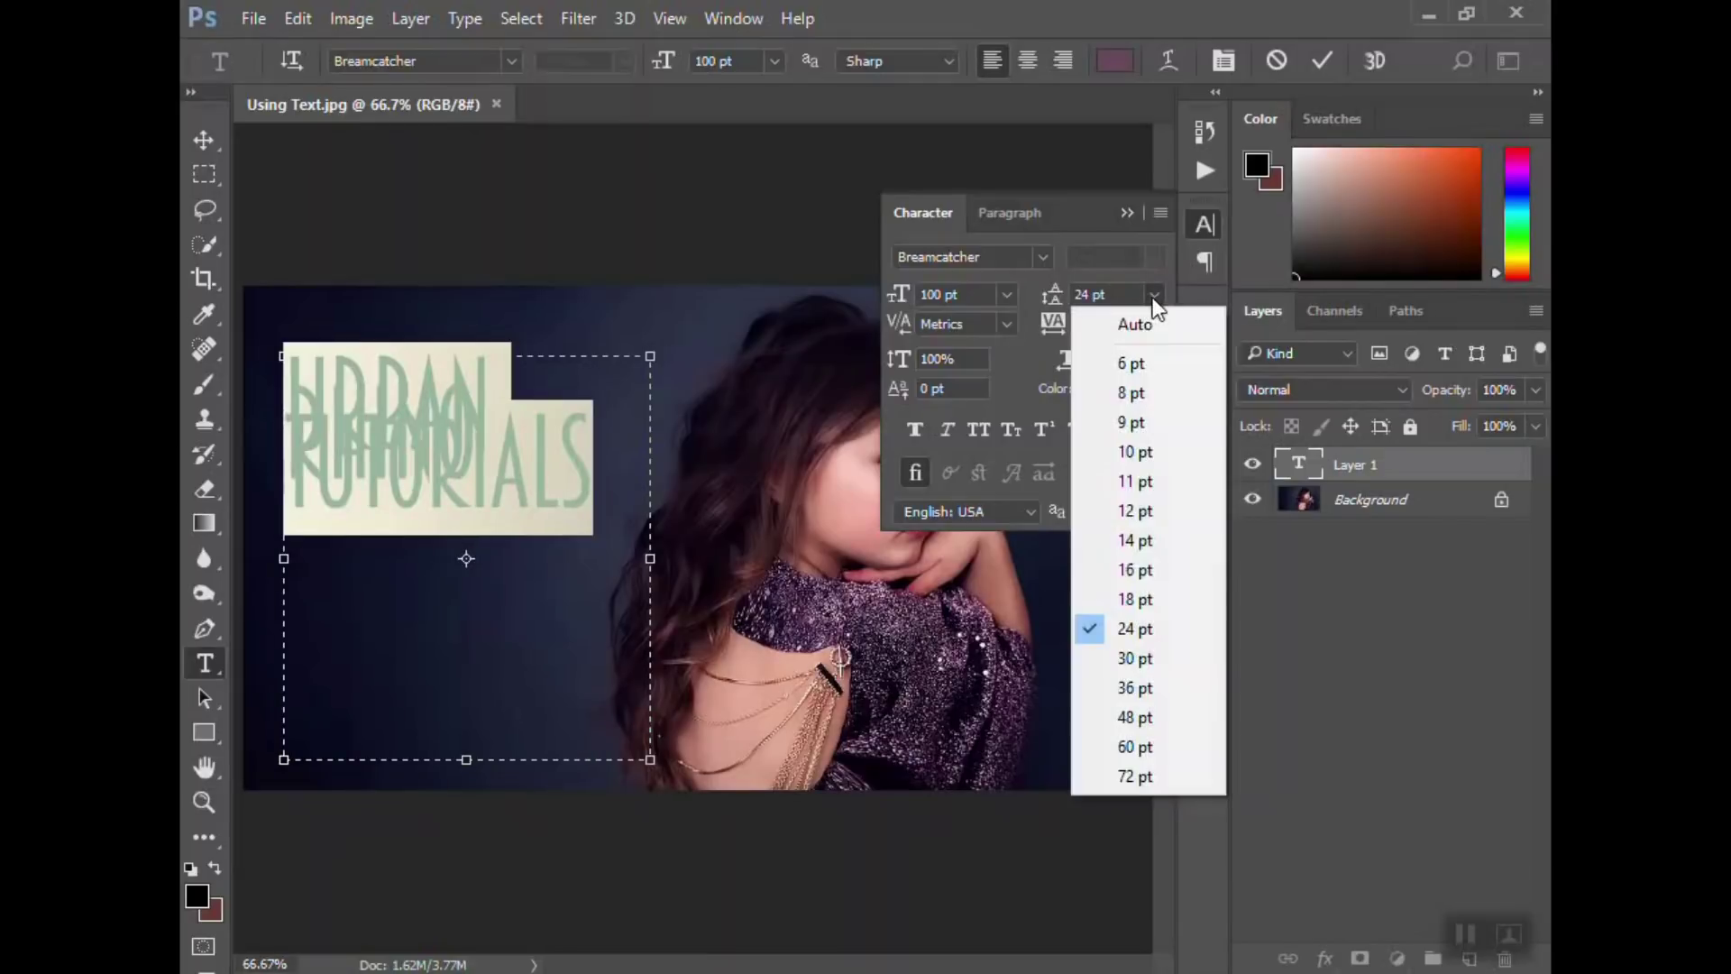
click(1136, 777)
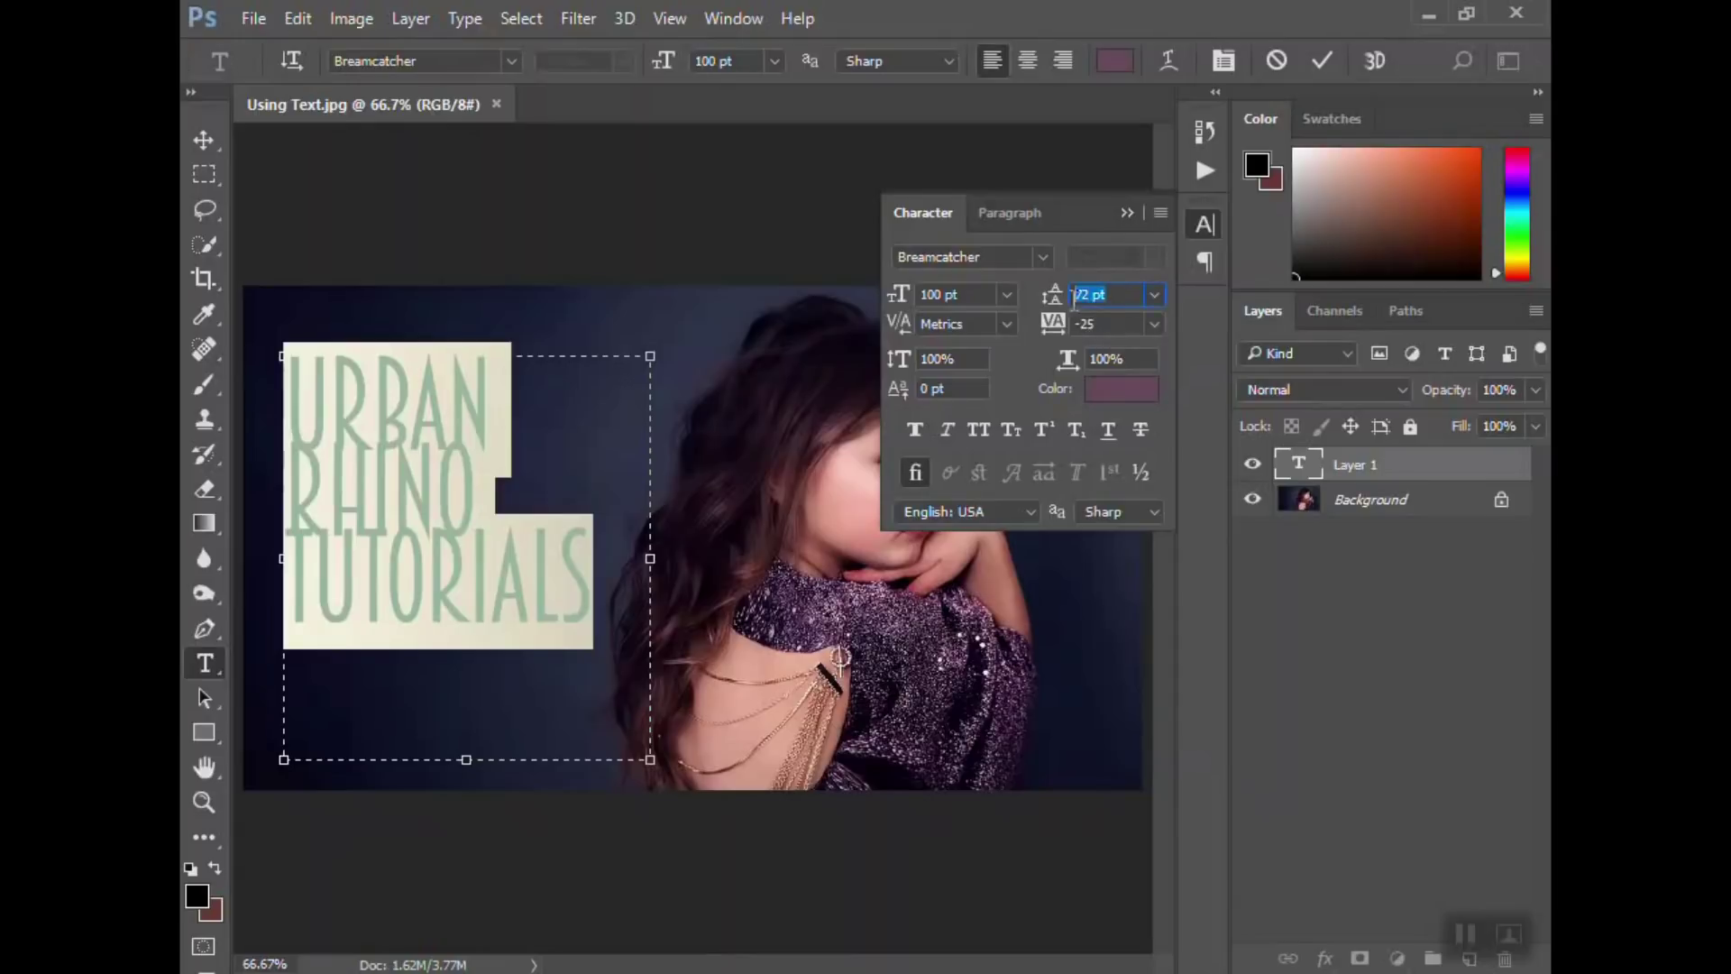
text(120)
key(Return)
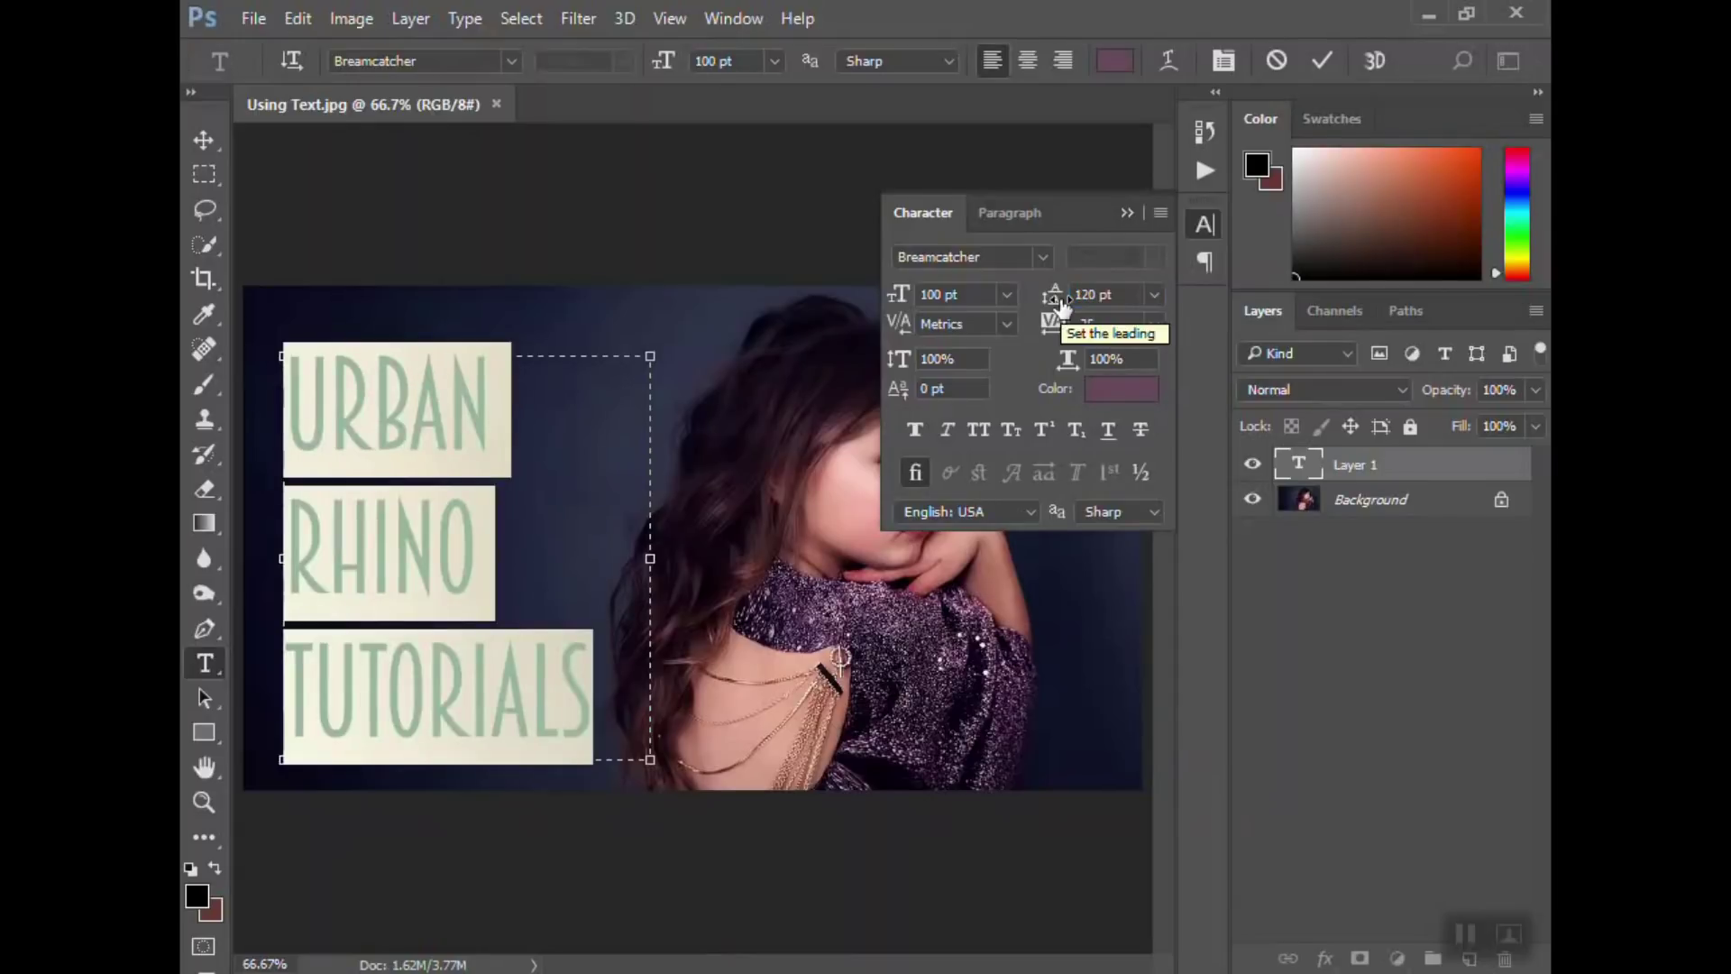
- Enter 100 pt leading and commit the text, undoing an accidental deletion of the title
click(1053, 299)
text(100)
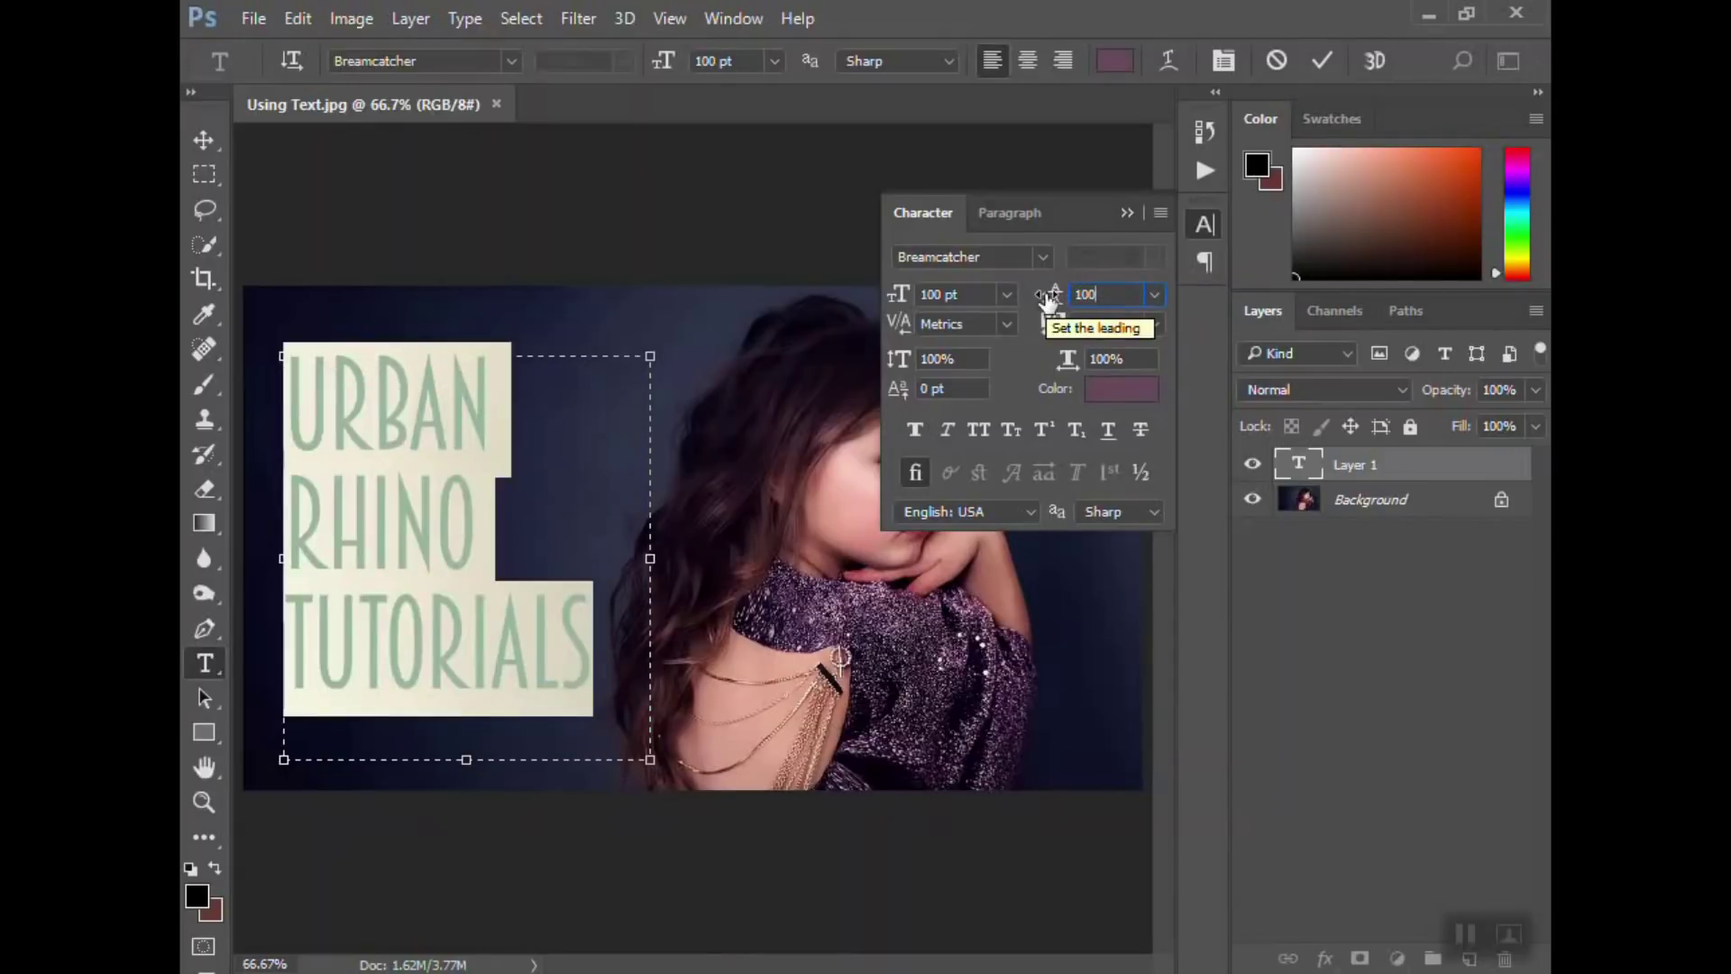
click(554, 537)
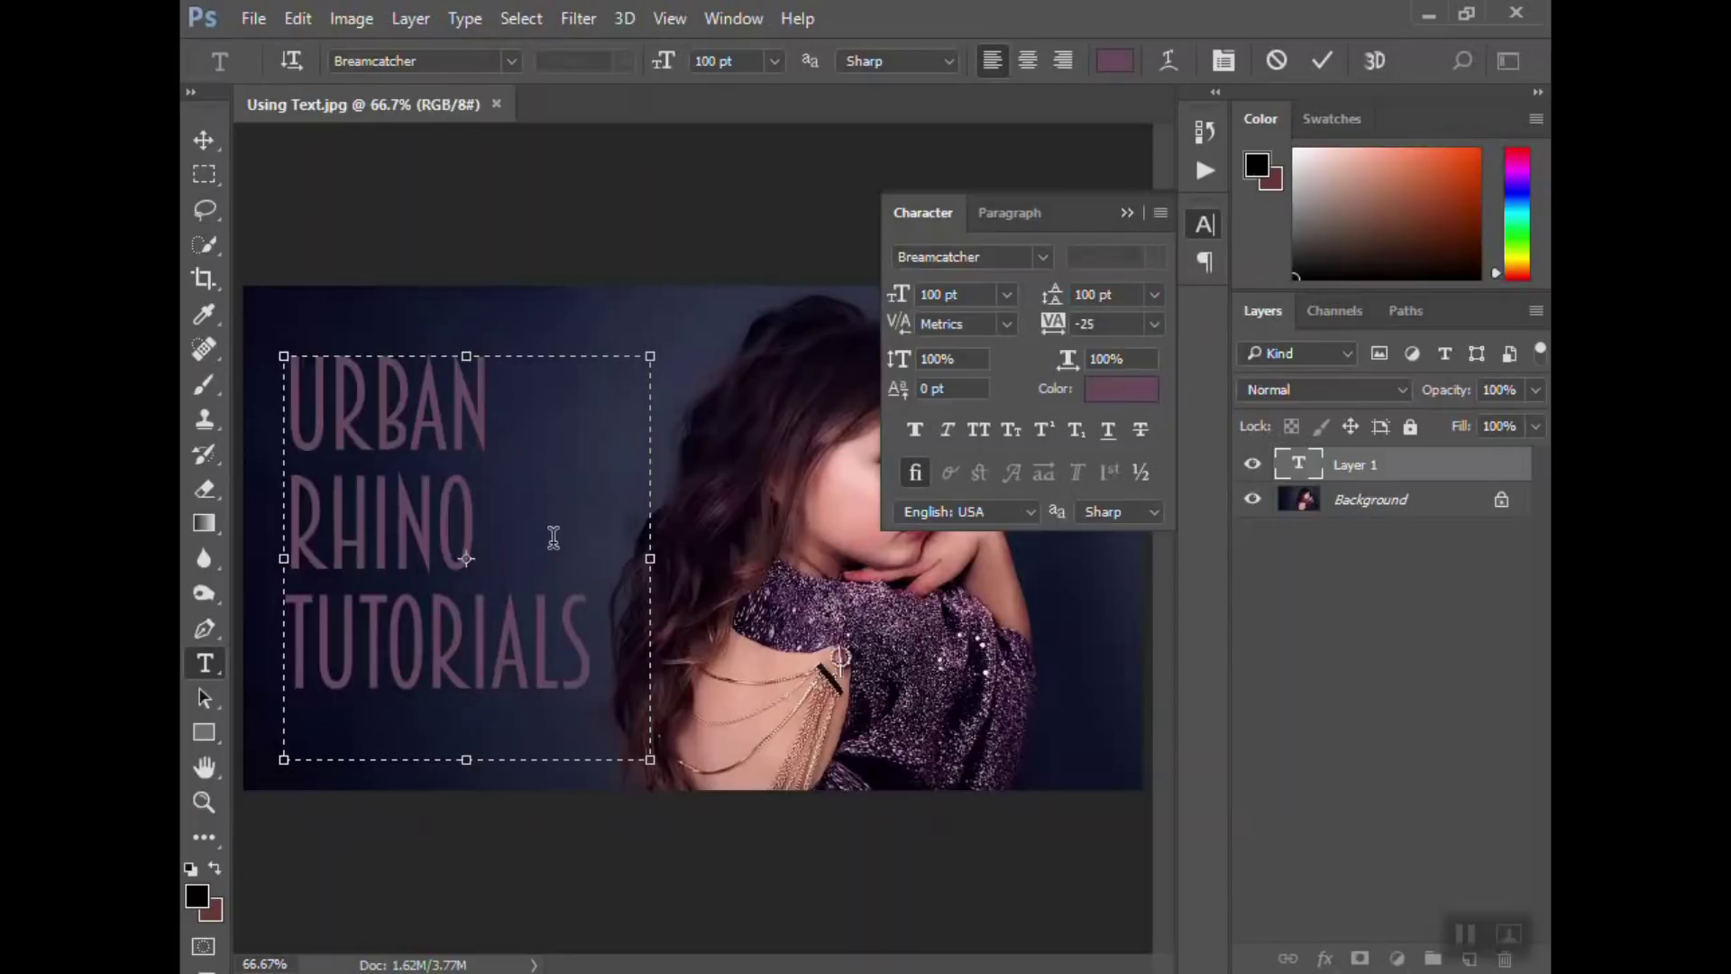
click(1388, 613)
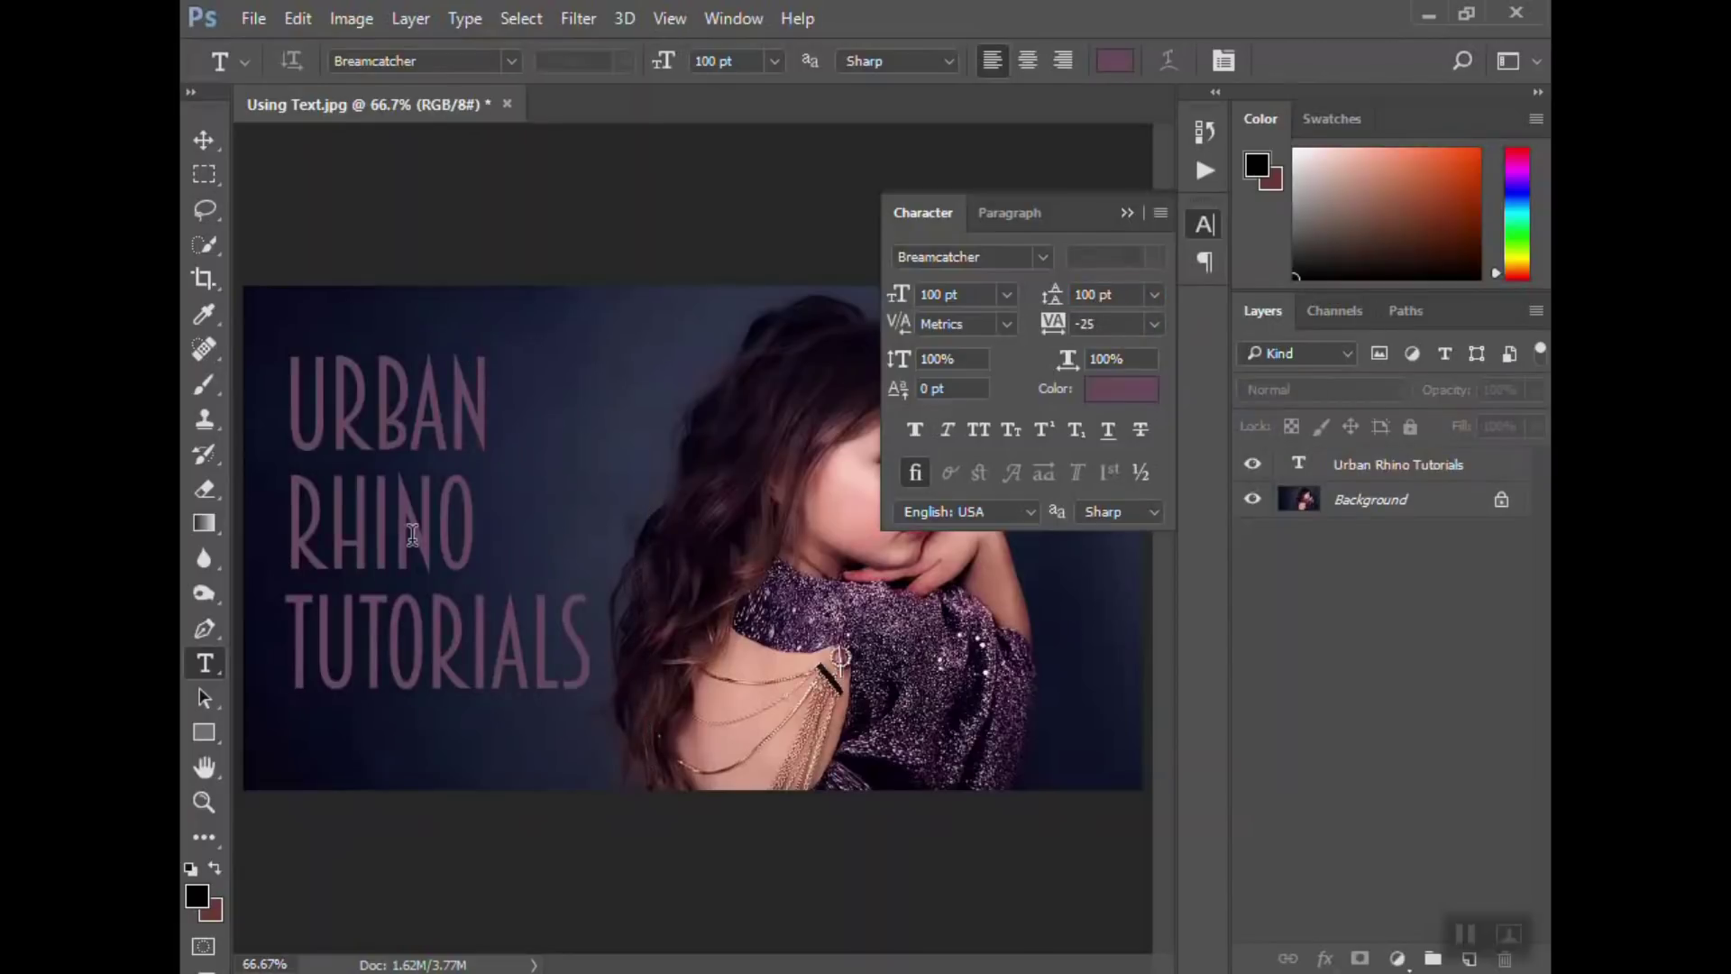
key(Delete)
key(ctrl+z)
- Reselect all the title text and, after trying Auto, set the leading to 100 pt
click(475, 620)
key(ctrl+a)
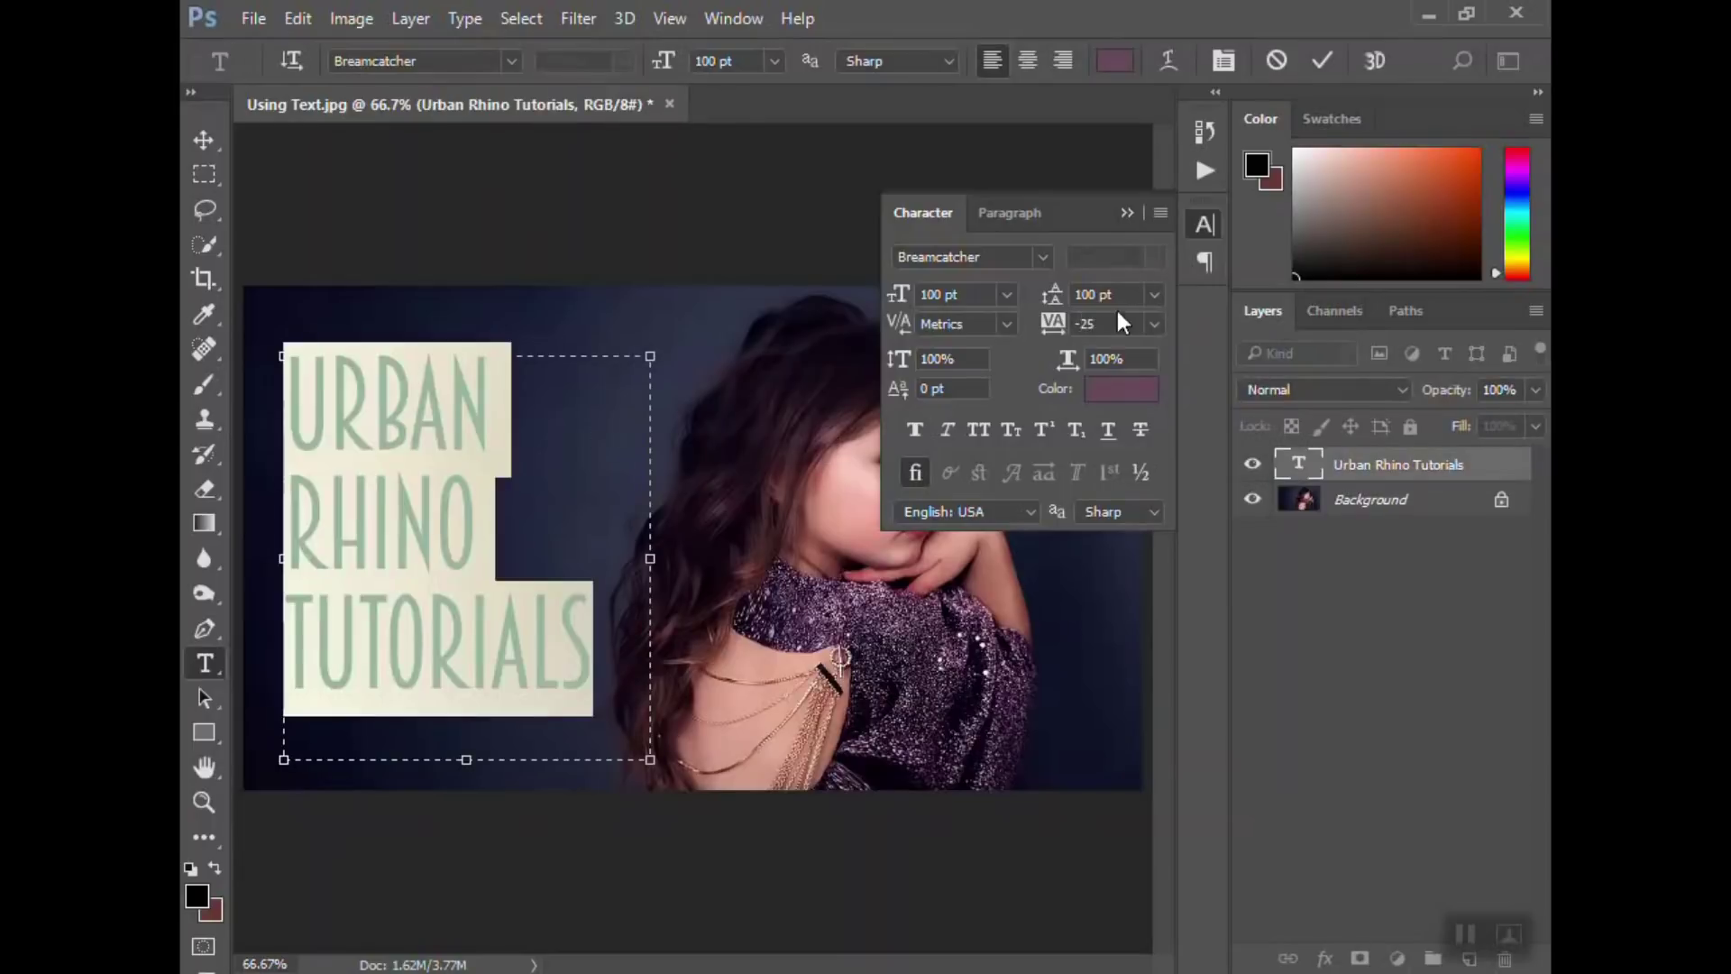
click(1155, 294)
click(1155, 294)
click(1153, 295)
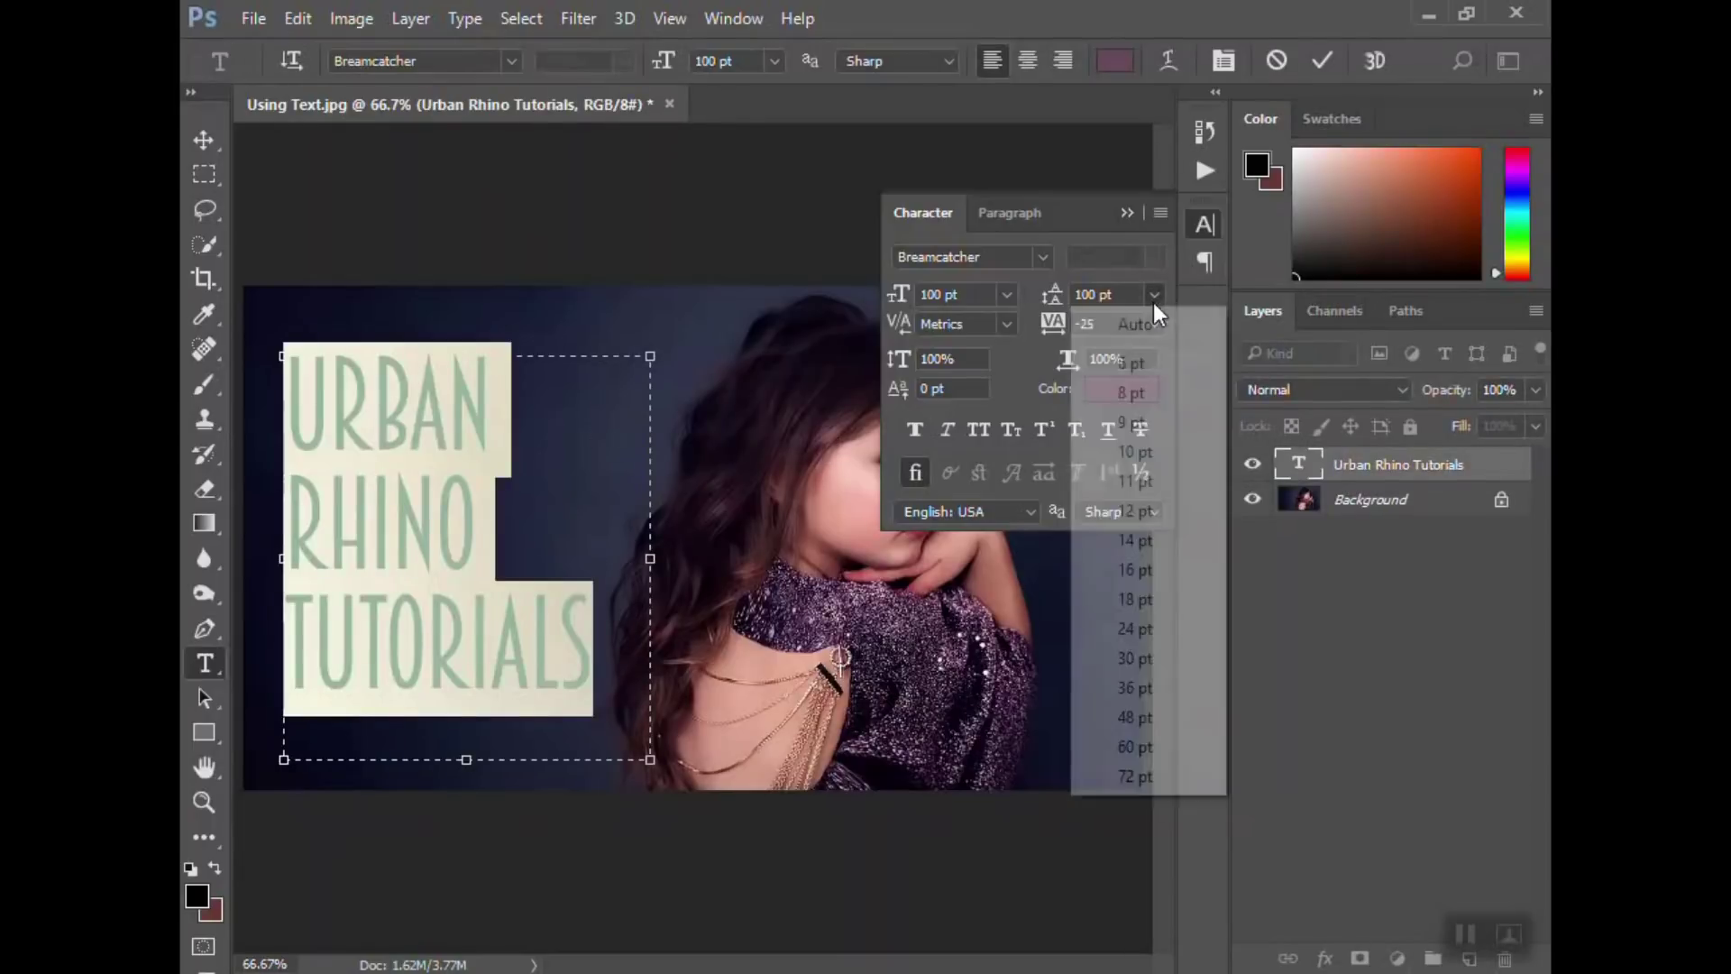
click(1149, 326)
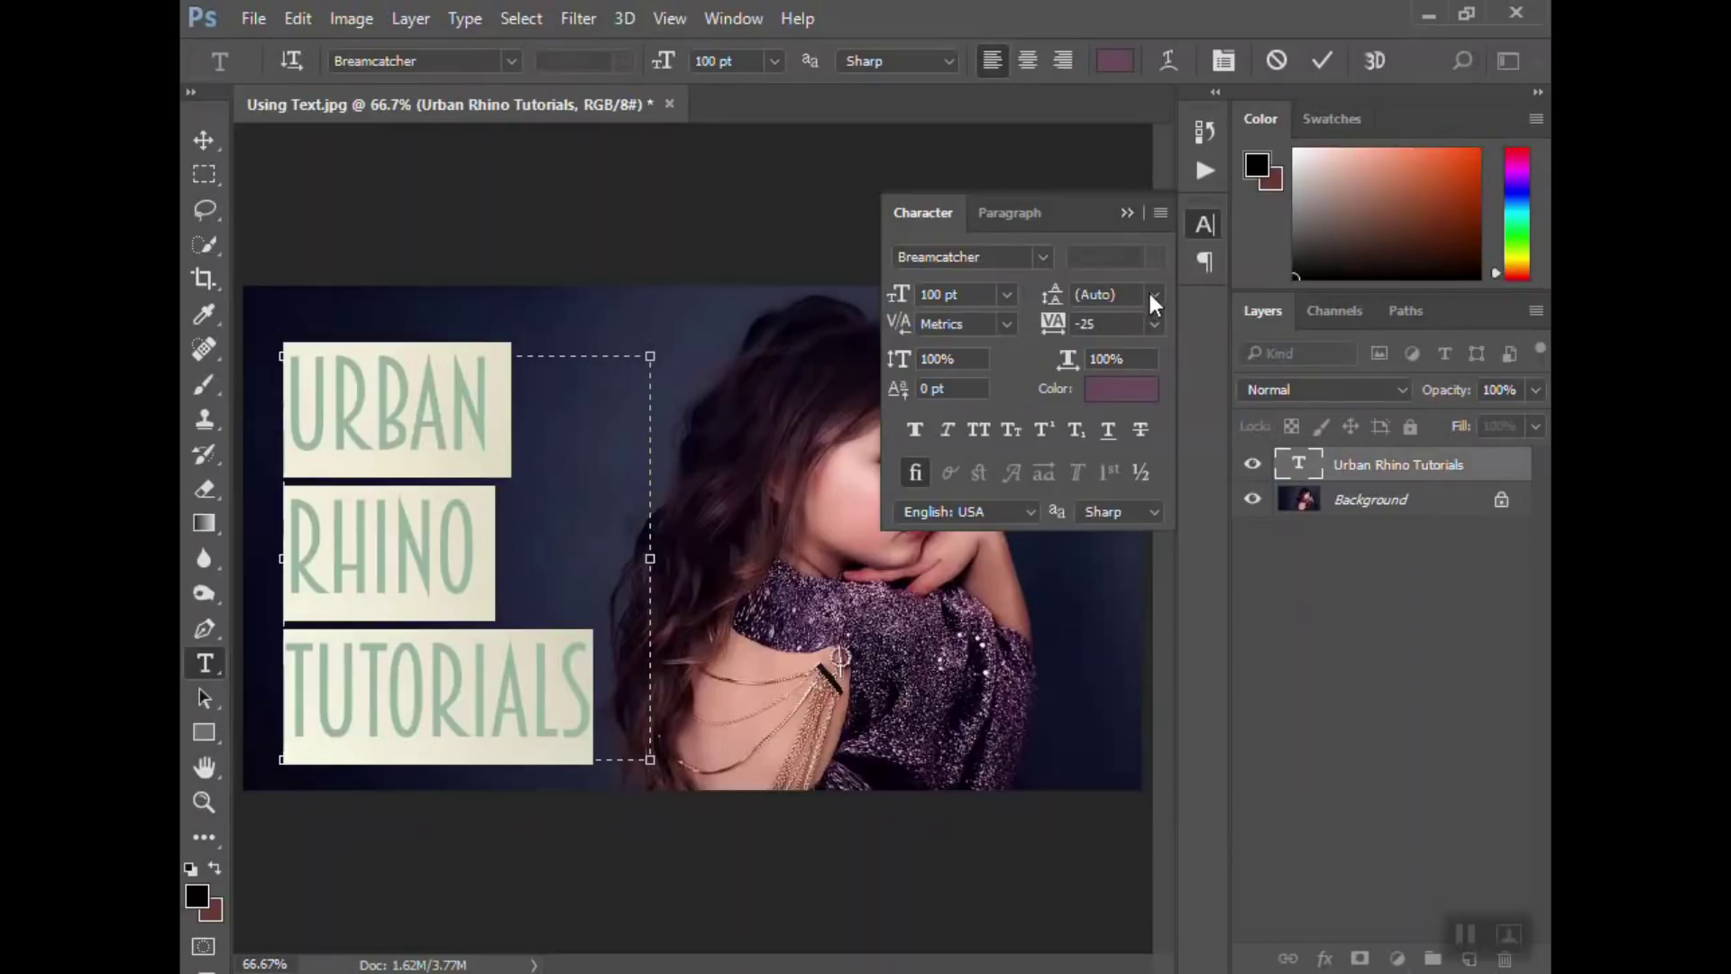
click(1150, 295)
click(1151, 297)
click(1136, 294)
text(100)
key(Return)
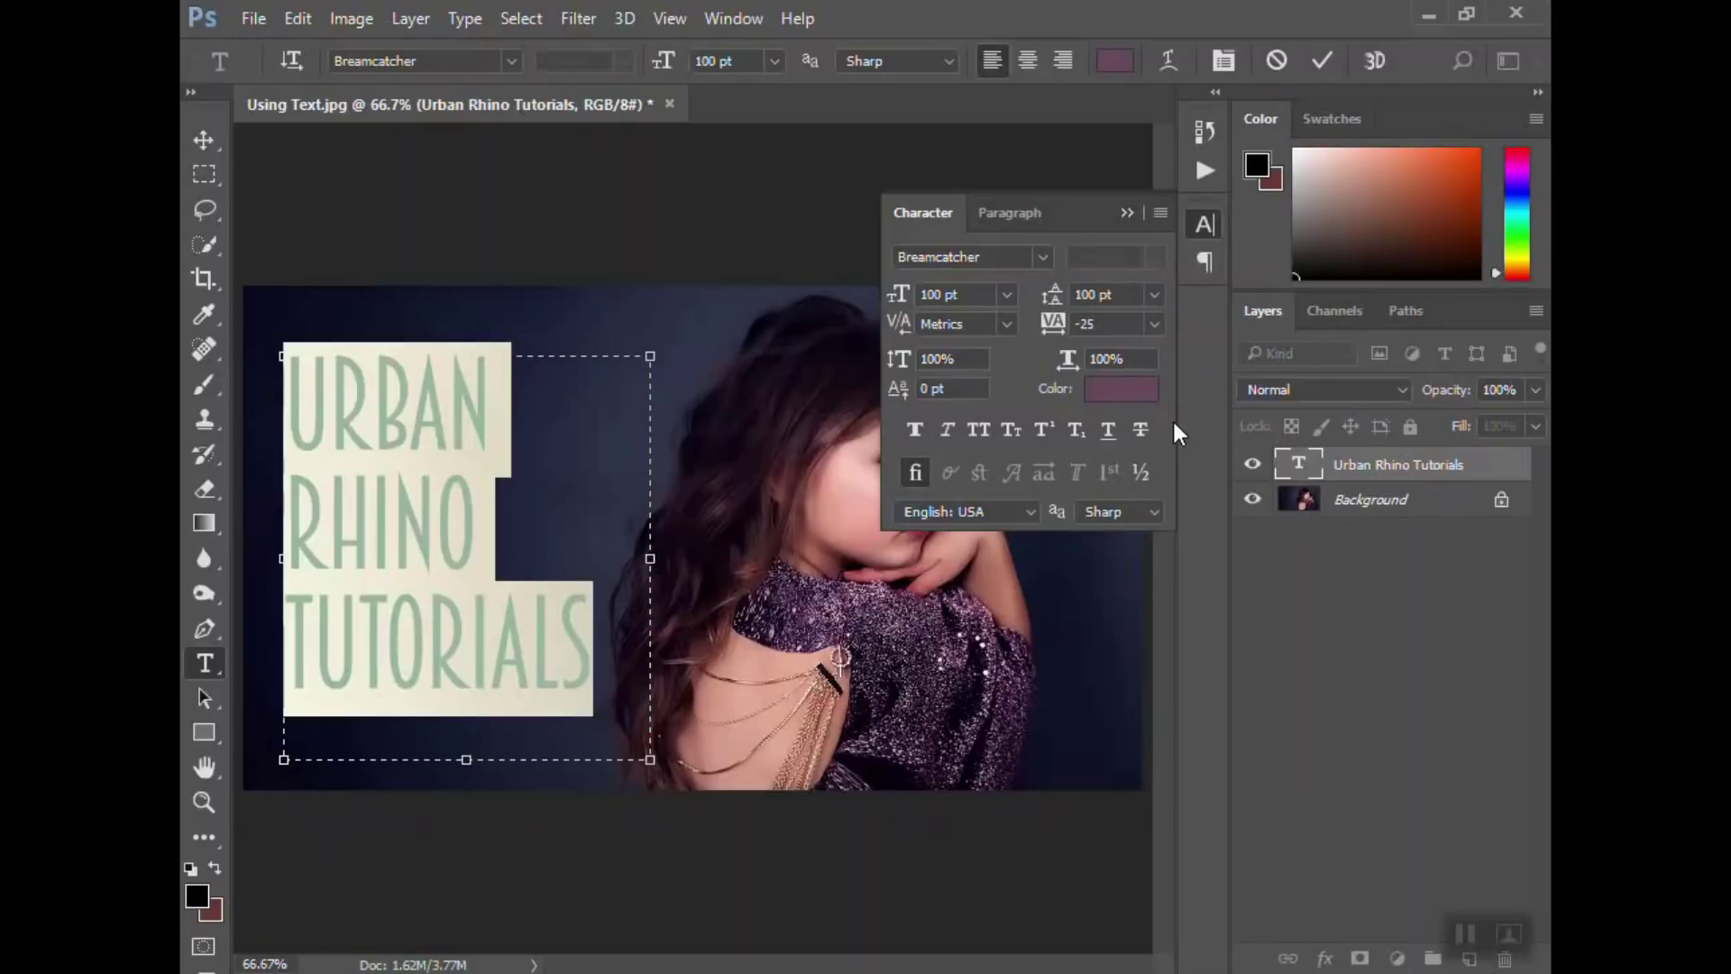
- Try tracking values of 0, -50 and 75, then settle on 0 tracking for the title
click(1155, 324)
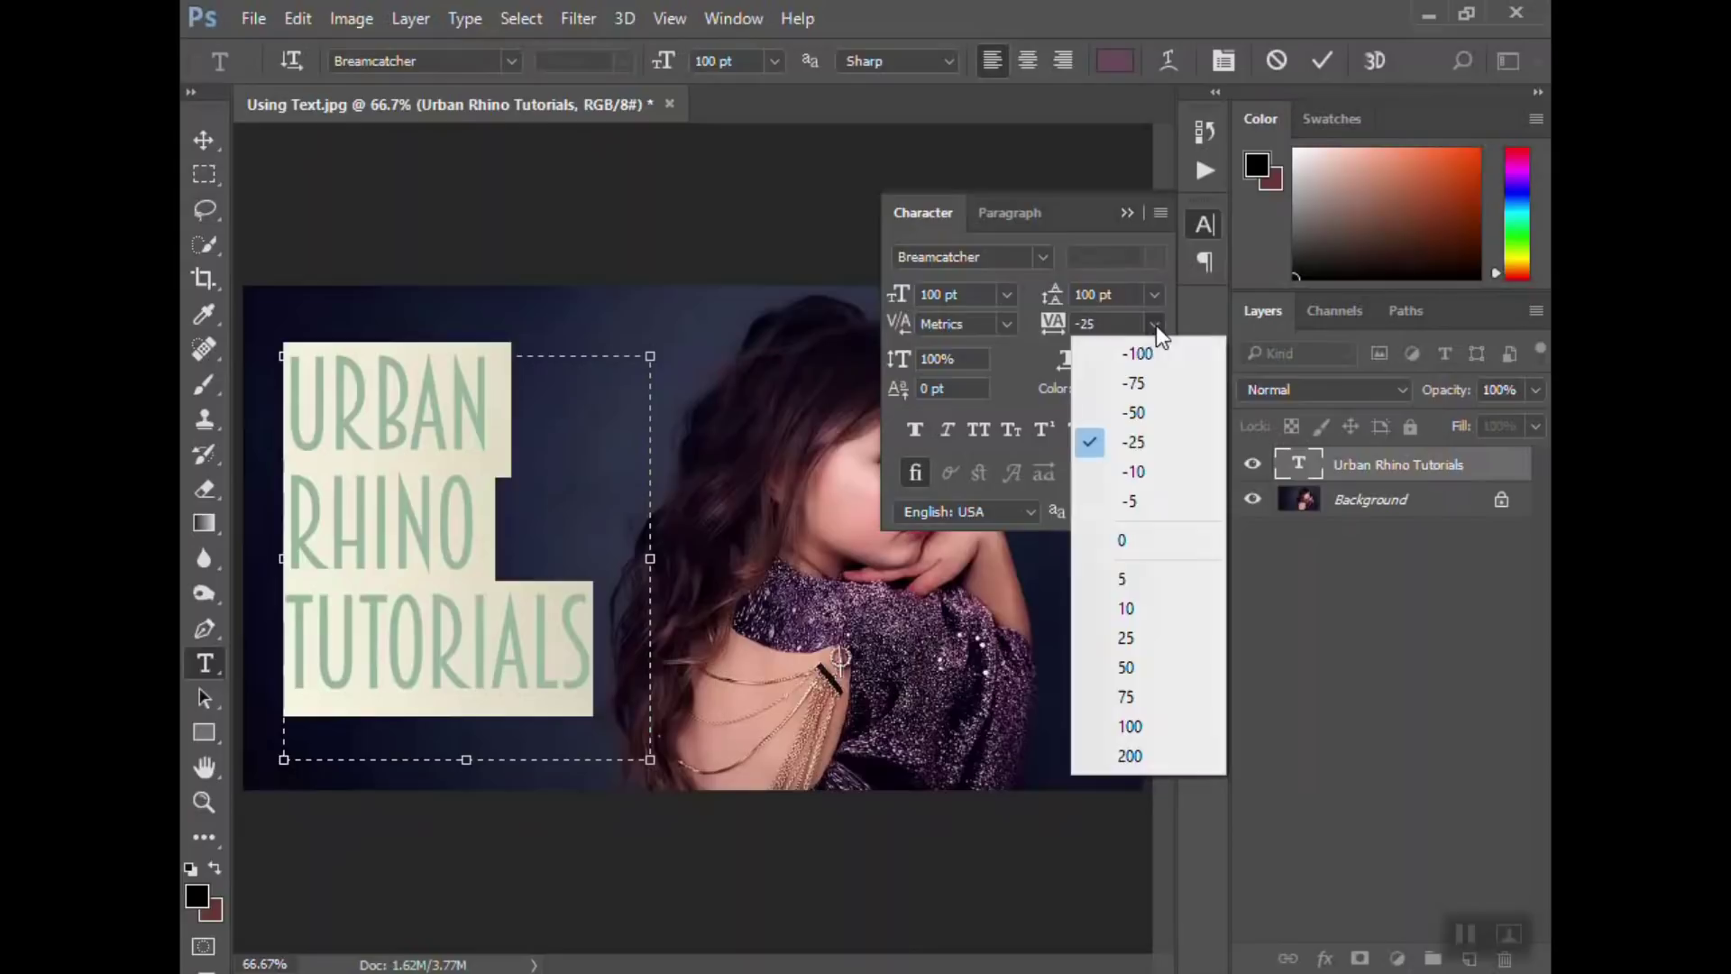
click(1137, 539)
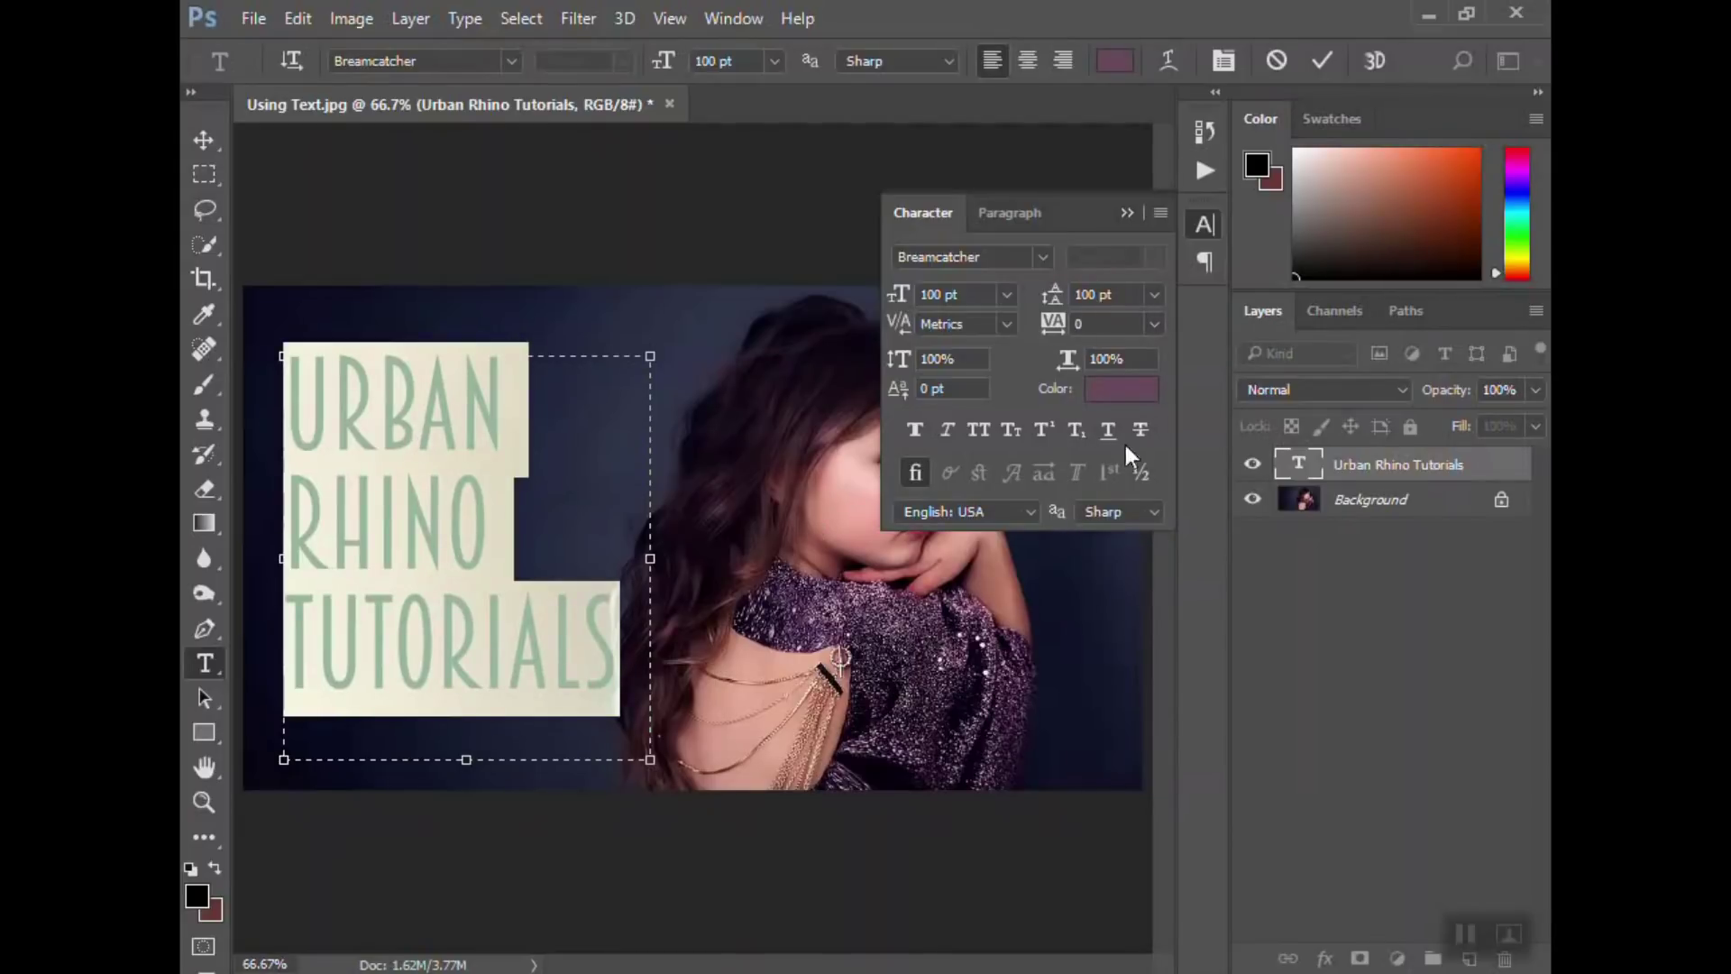
click(1157, 326)
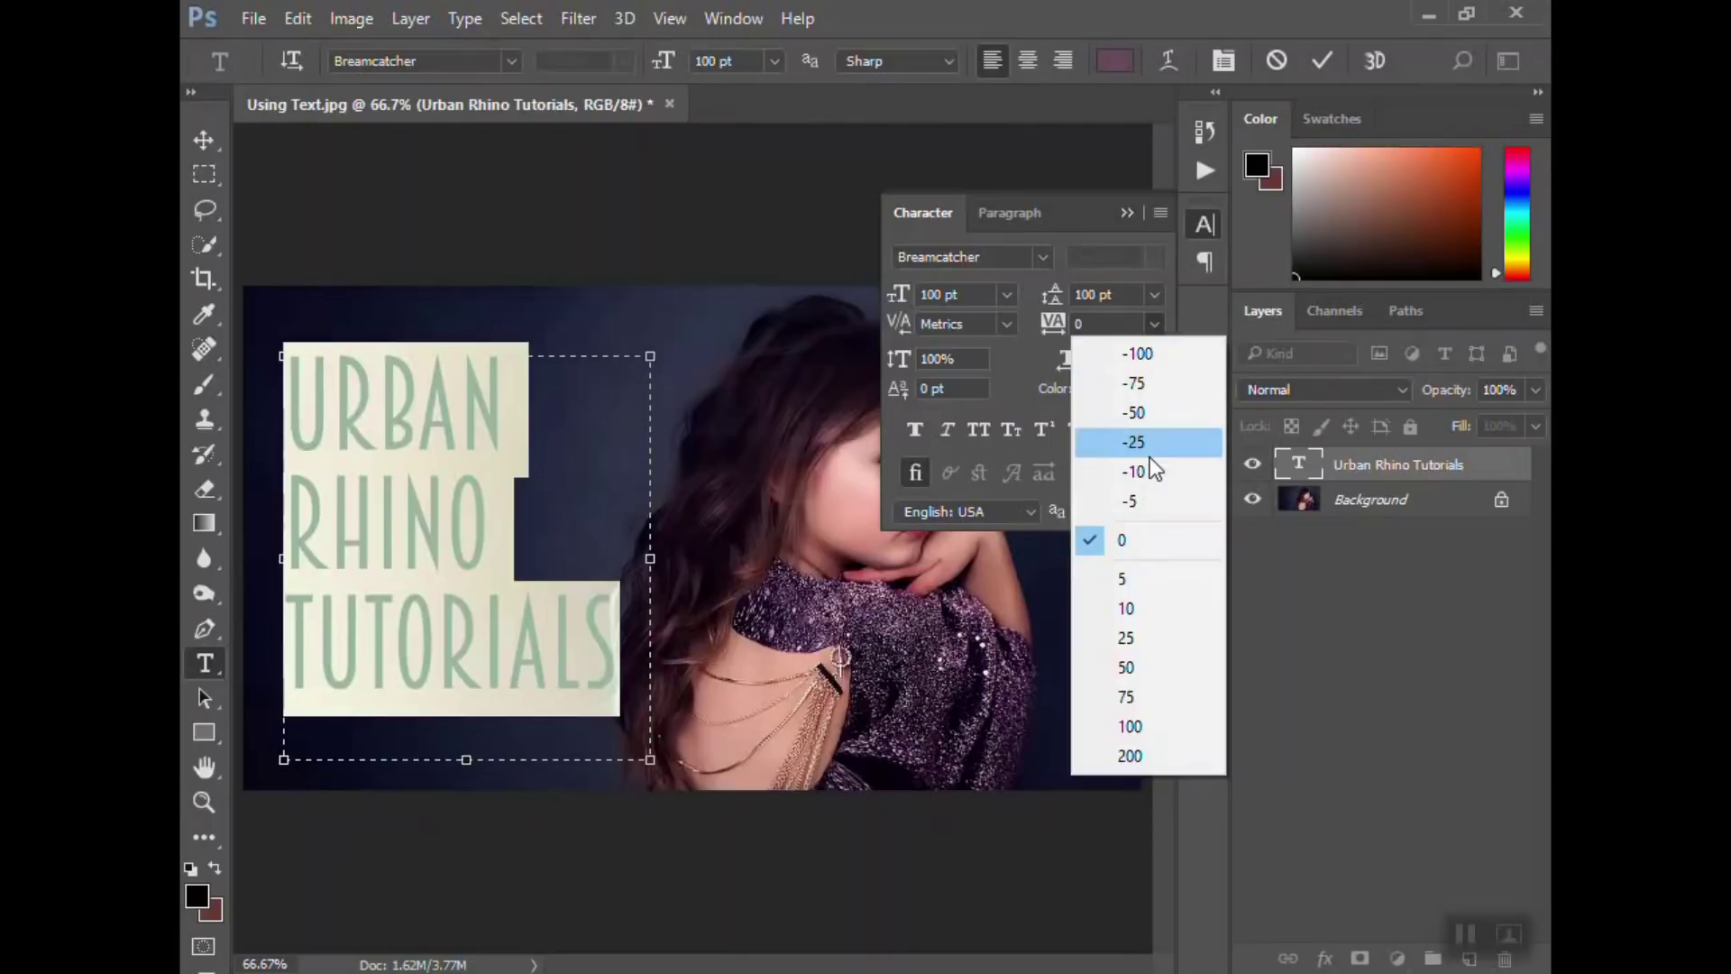
click(1152, 412)
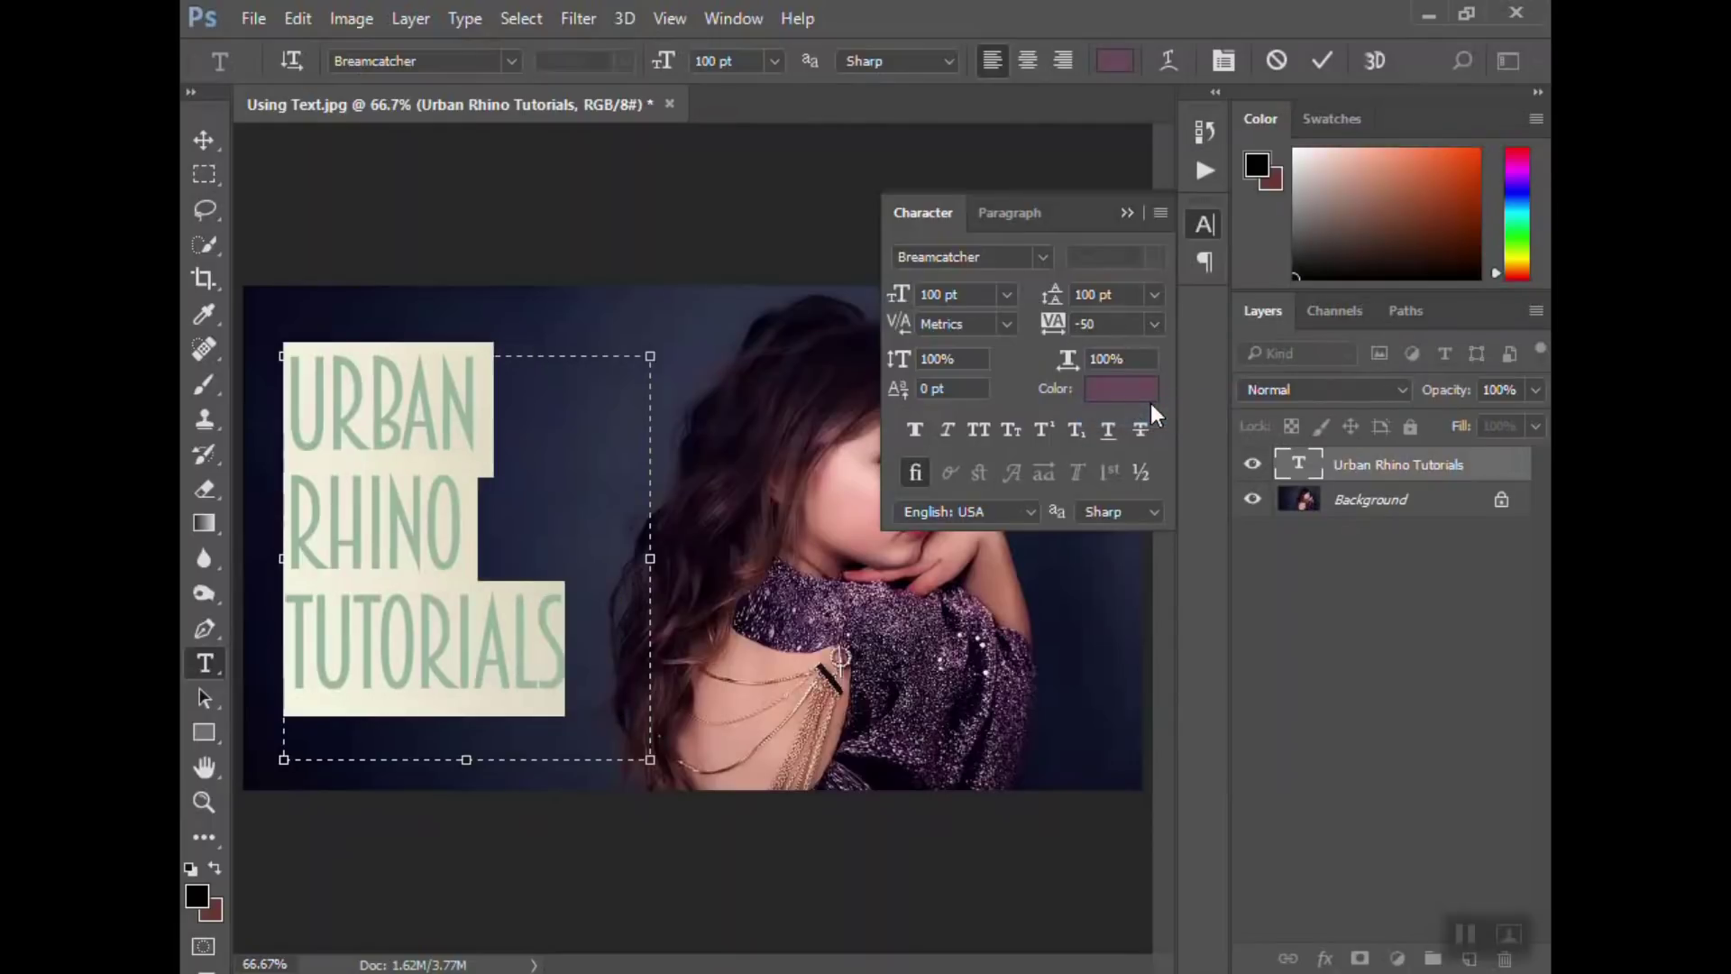
click(1156, 321)
click(1134, 696)
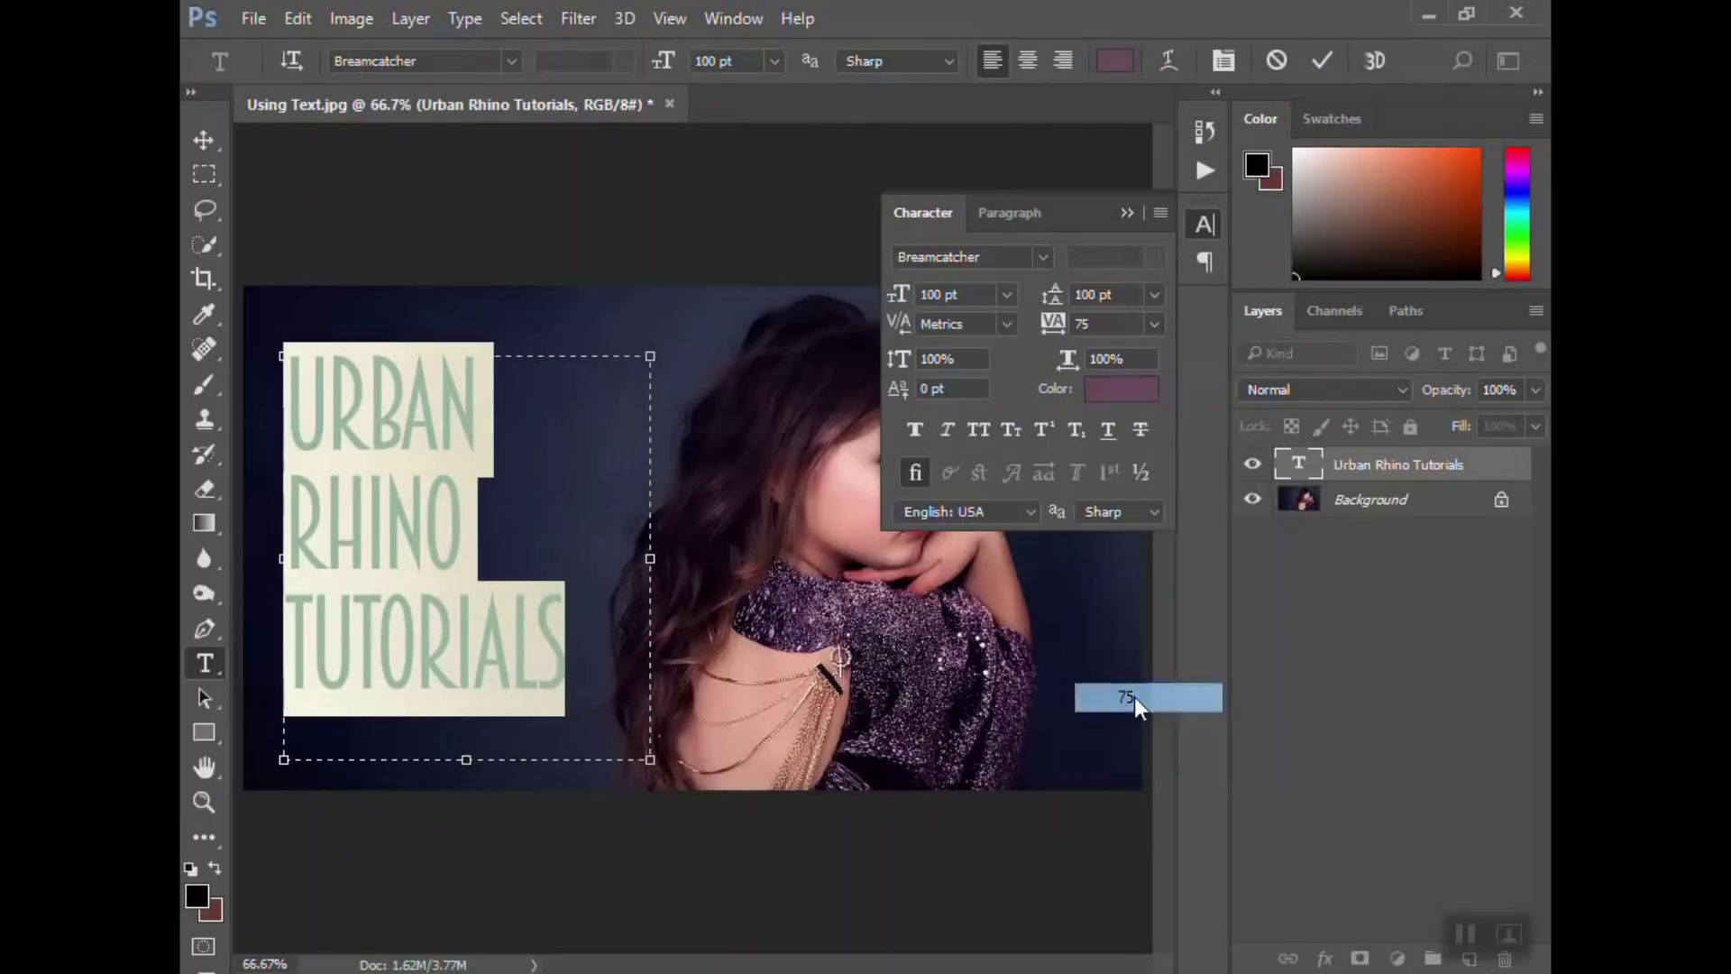
click(1154, 322)
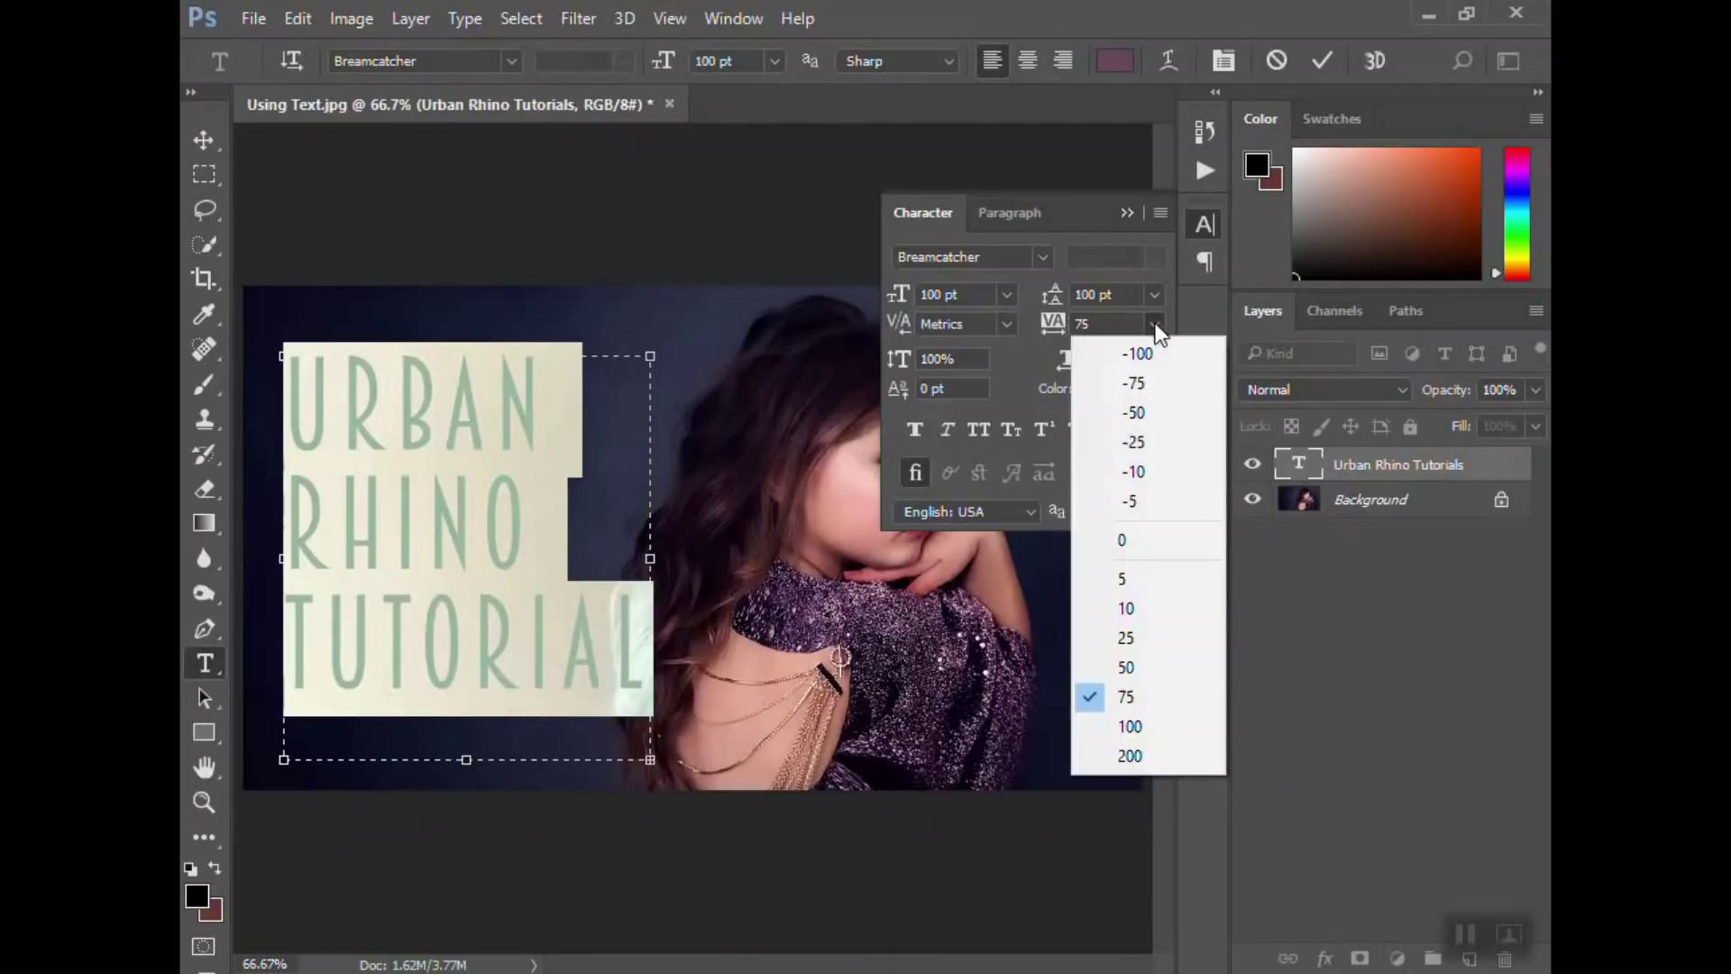
click(1170, 545)
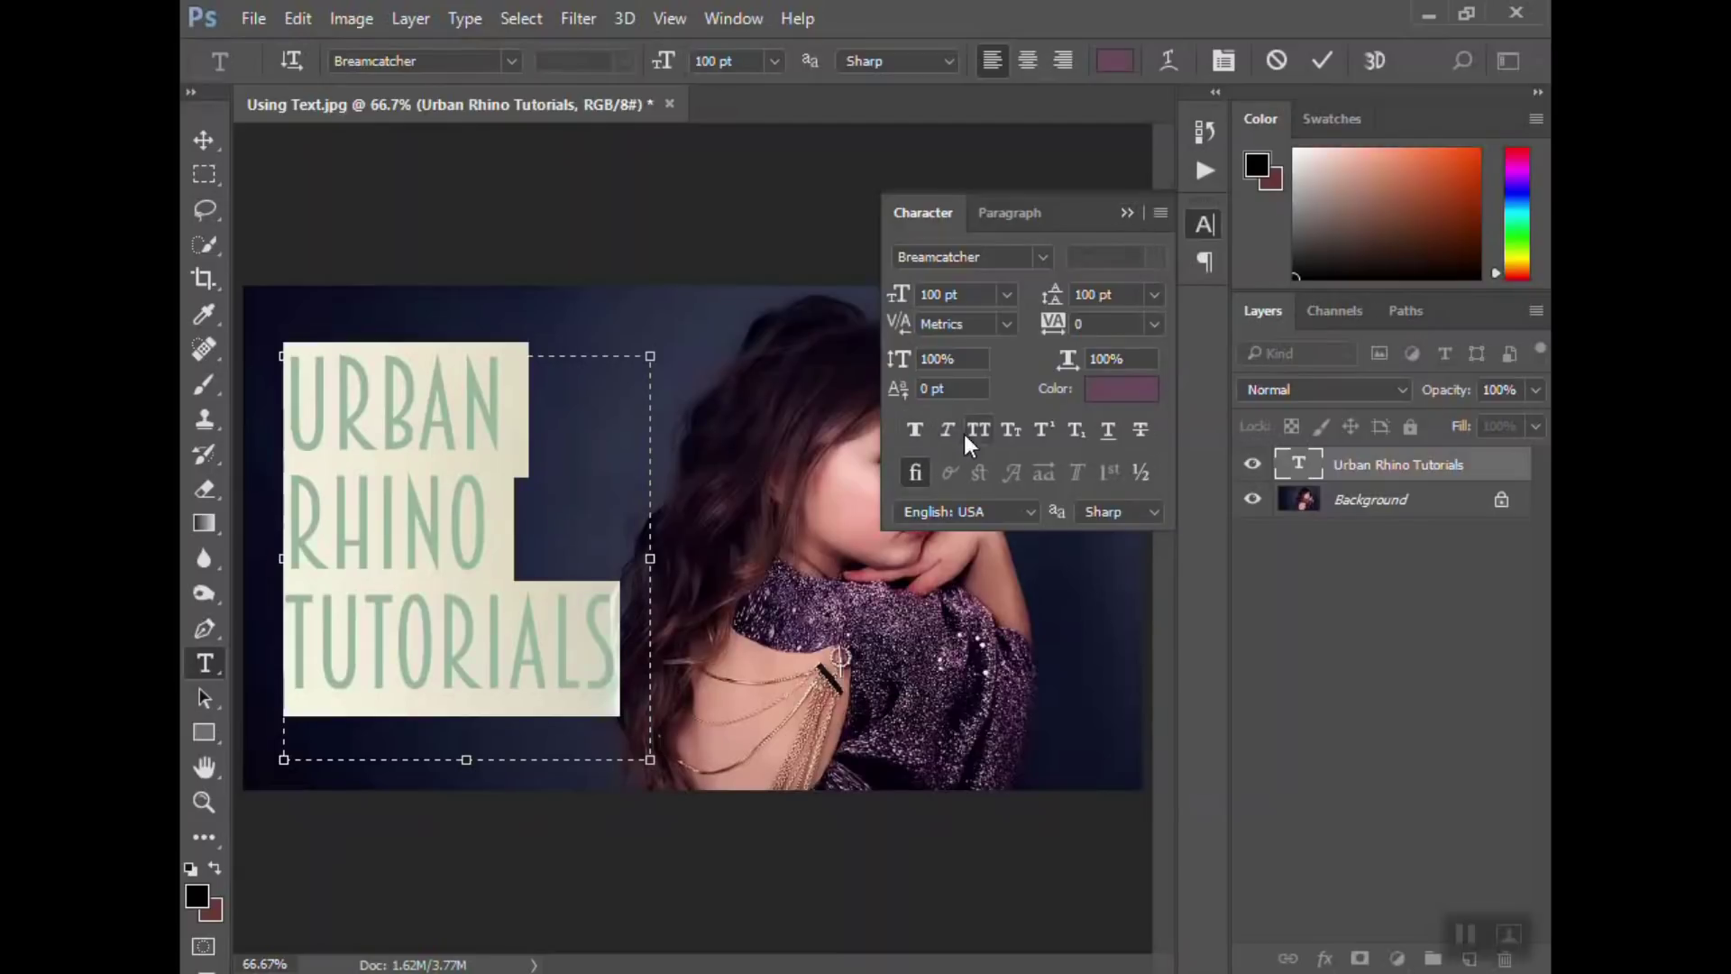
- Experiment with Faux Bold and Faux Italic on the title text in the Character panel
click(913, 431)
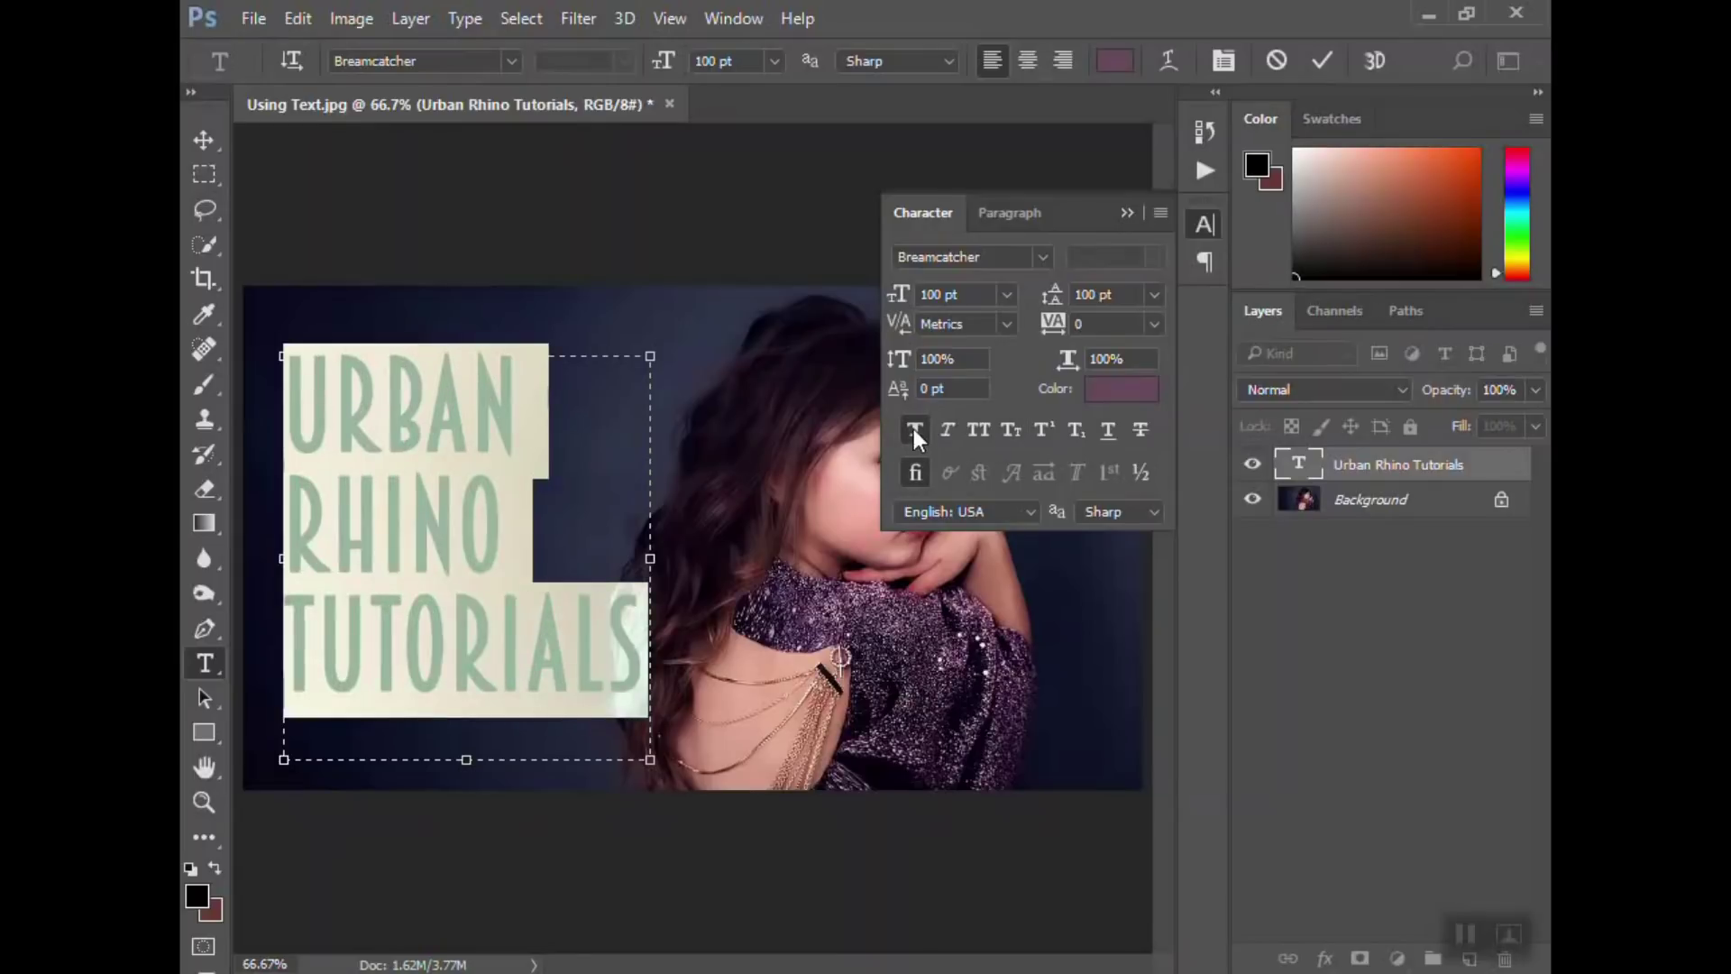
click(914, 431)
click(947, 432)
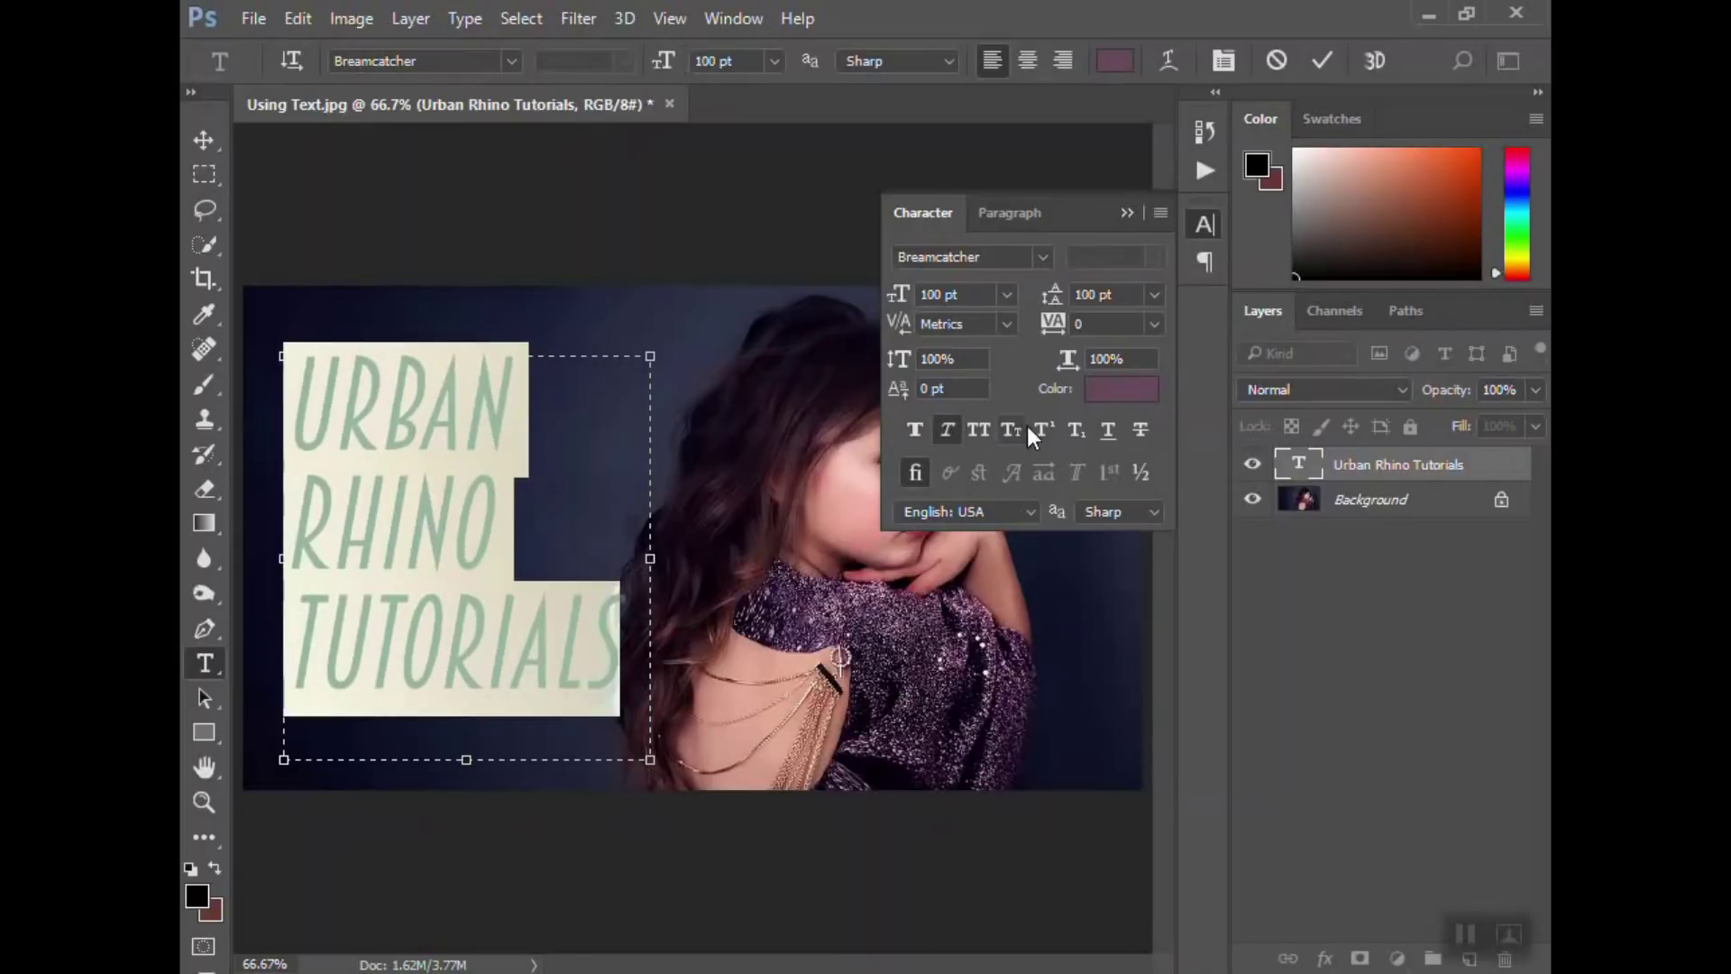
click(914, 429)
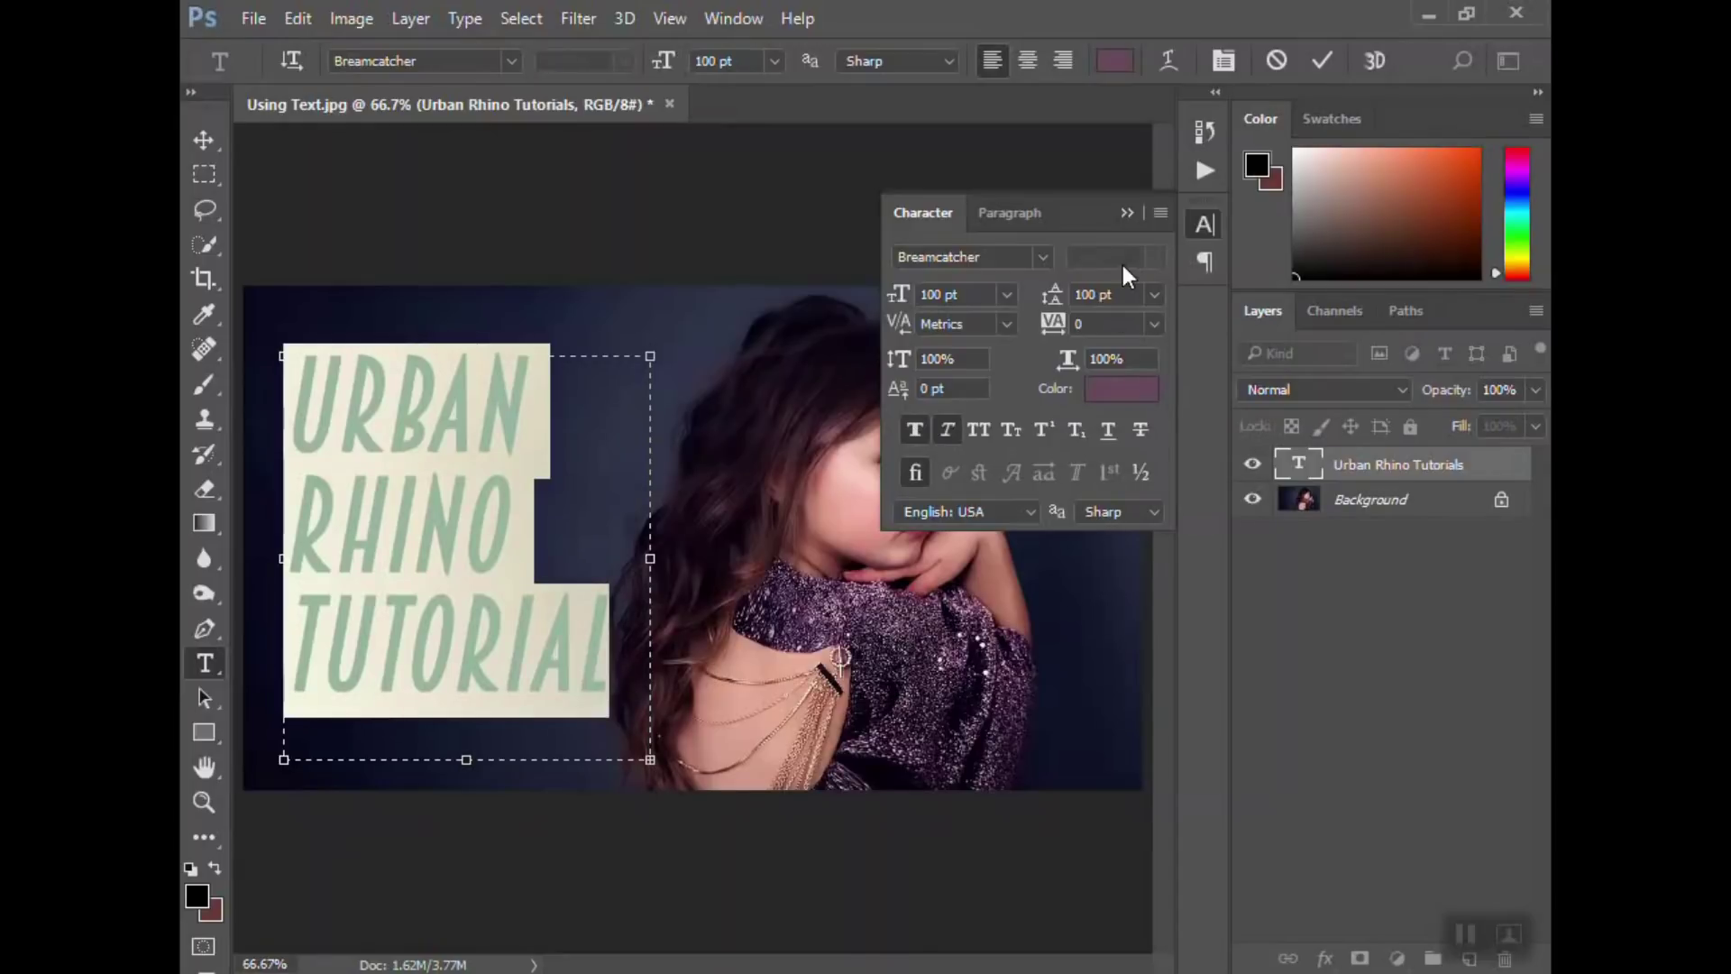
click(1126, 213)
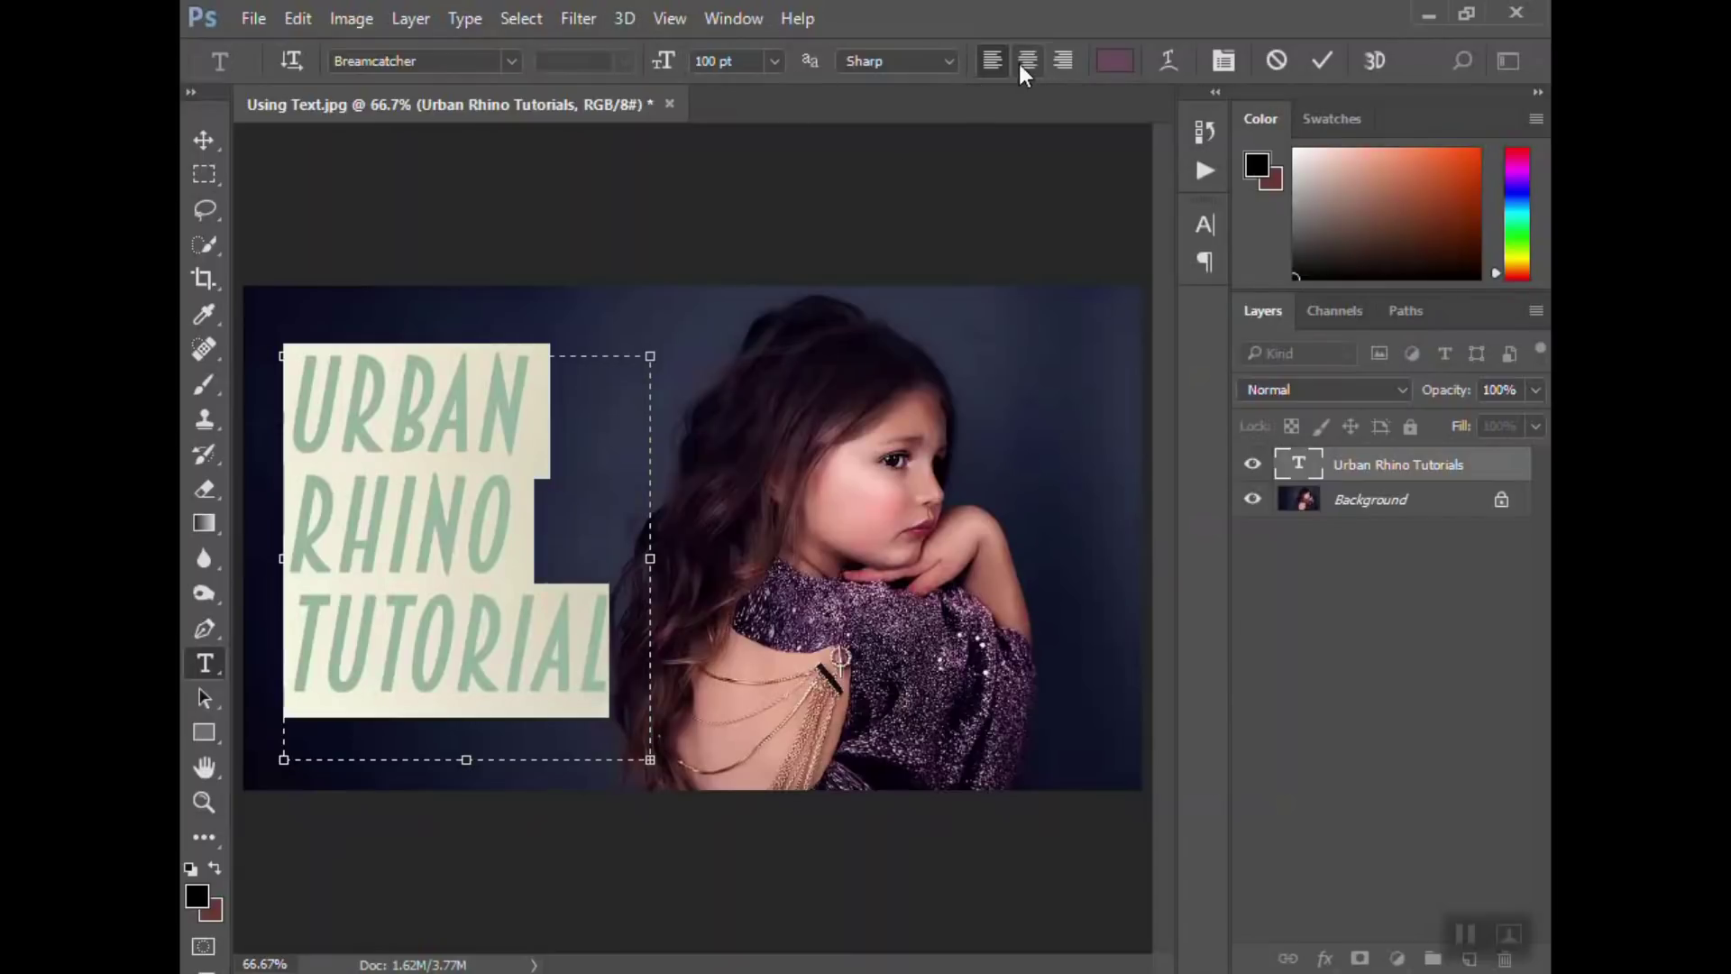
- Turn off Faux Italic, collapse the Character panel and commit the title text
click(1215, 268)
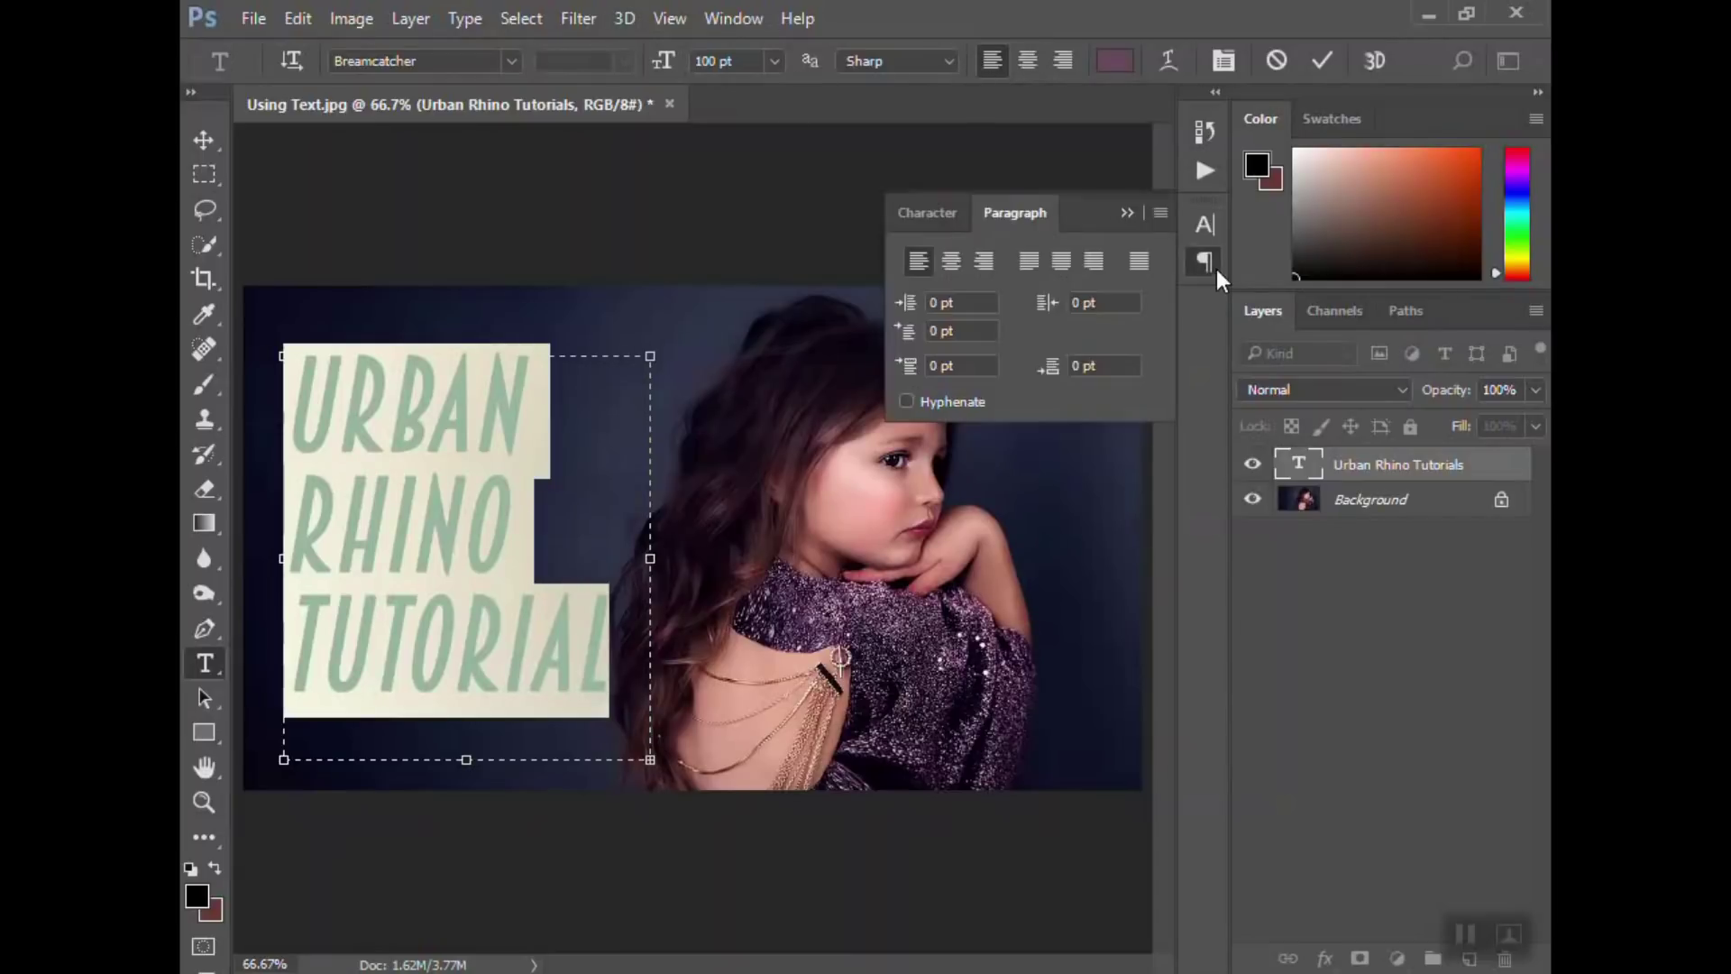
click(934, 218)
click(946, 429)
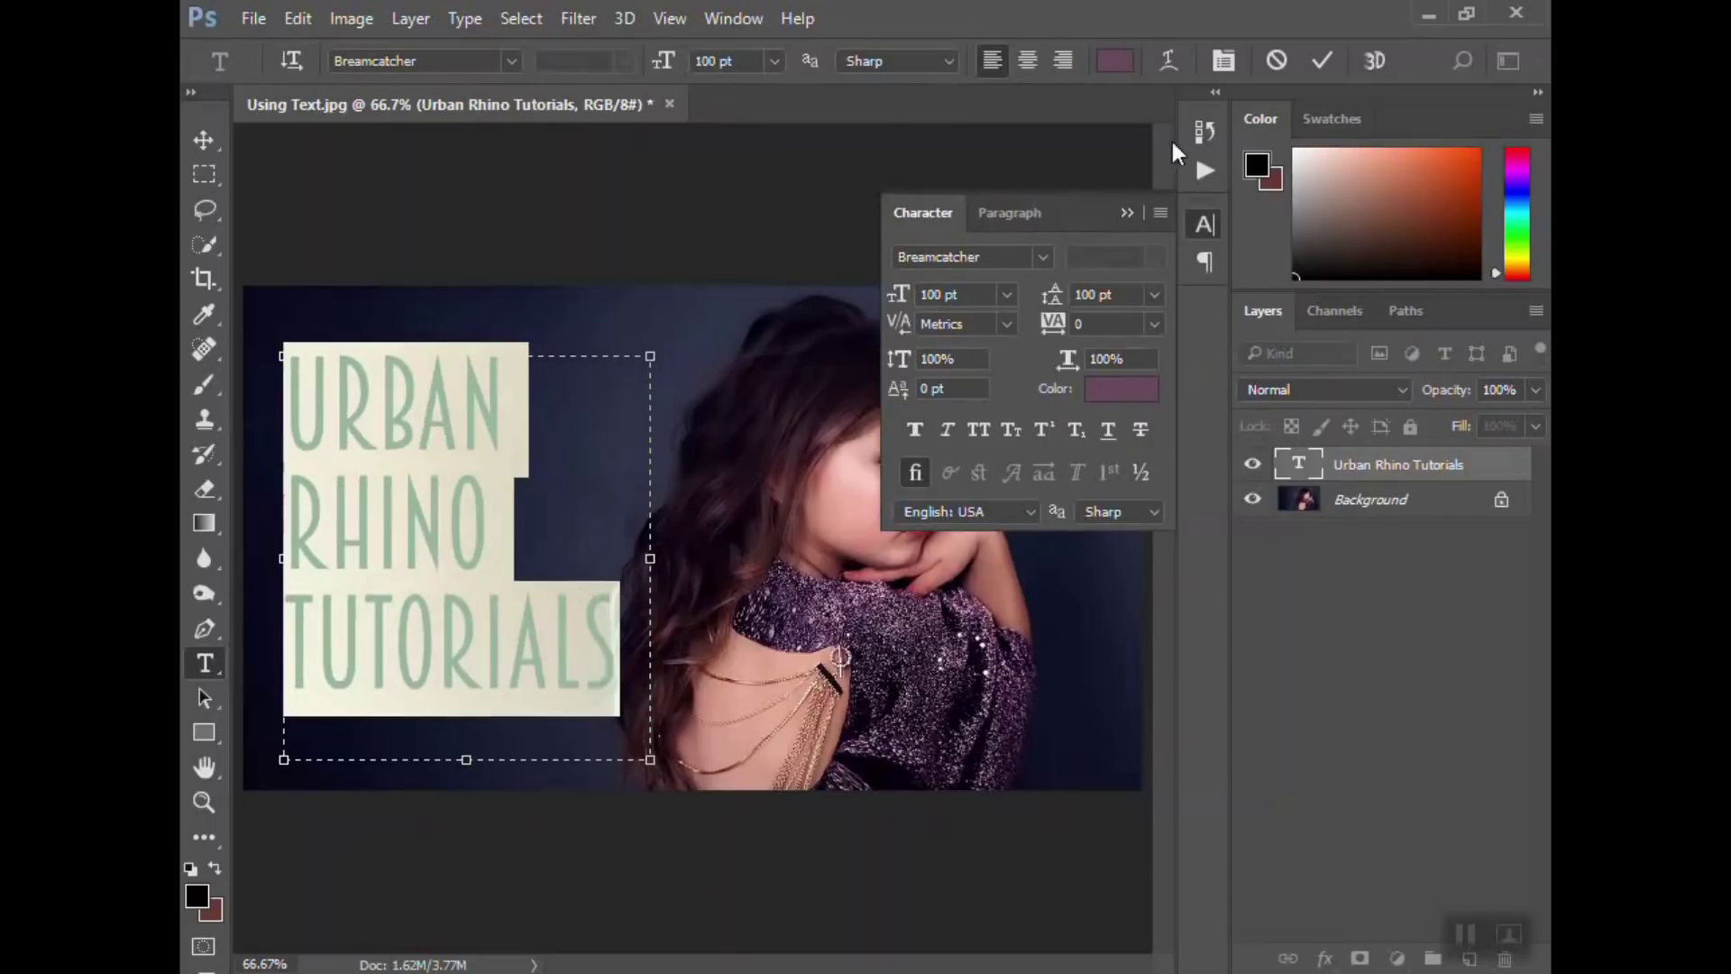
click(1127, 212)
click(1296, 526)
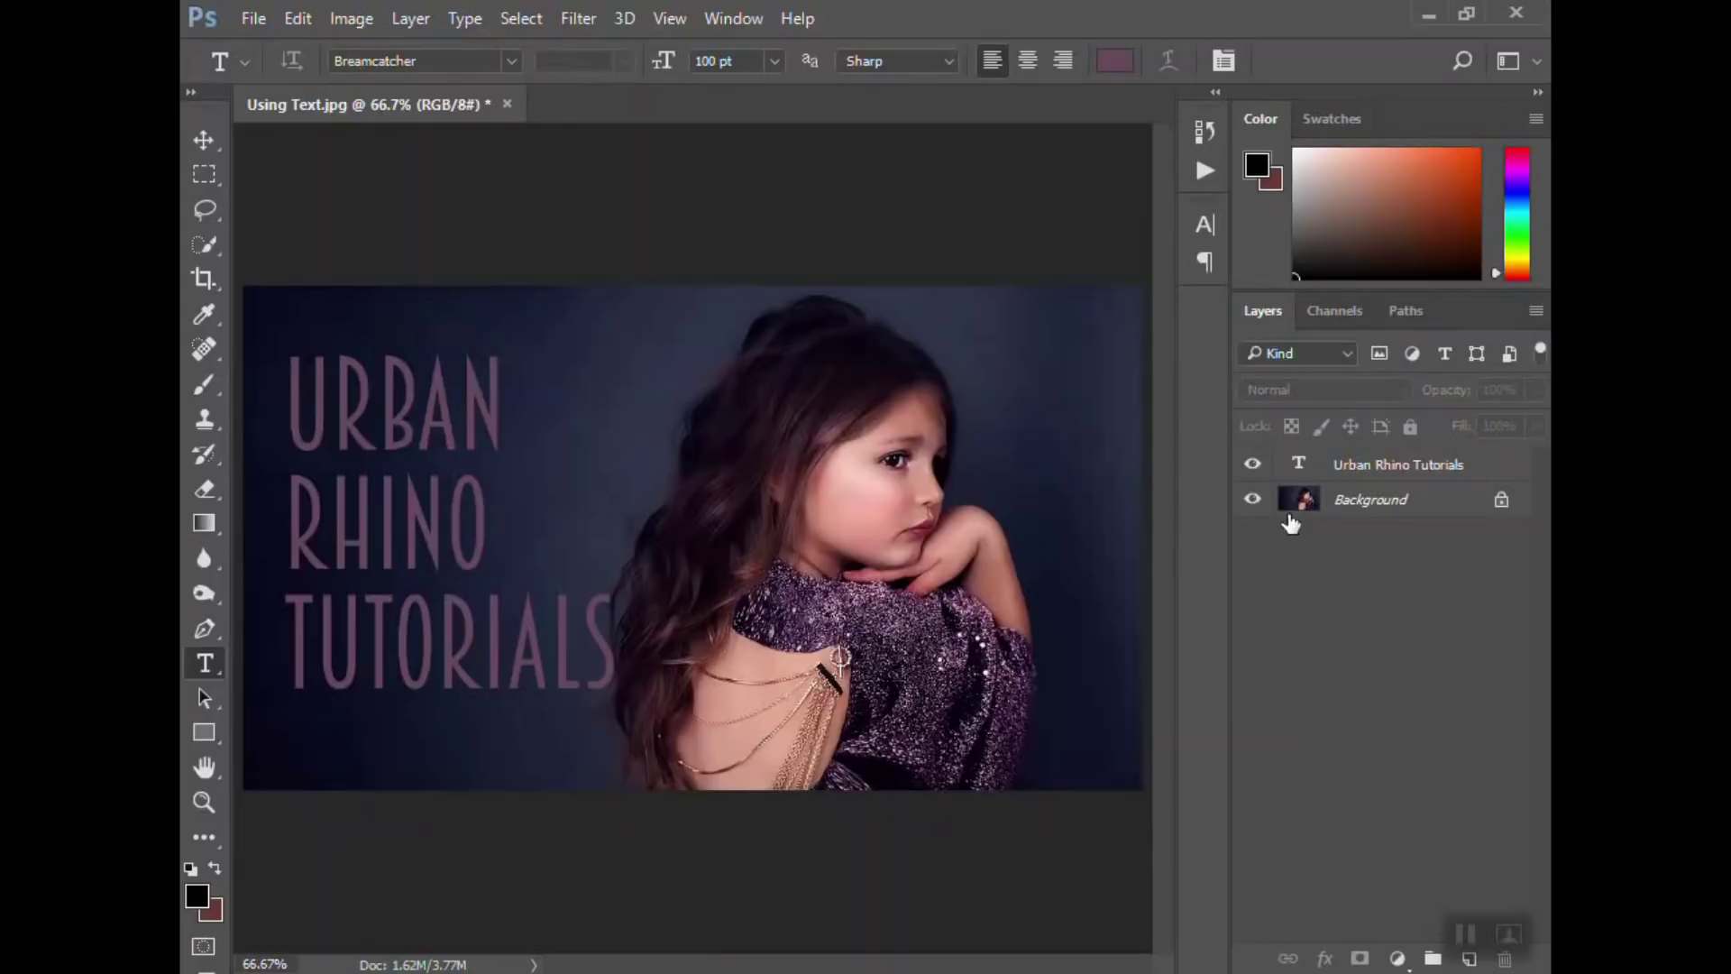
- Open the Blending Options layer style dialog for the Urban Rhino Tutorials text layer
click(1383, 472)
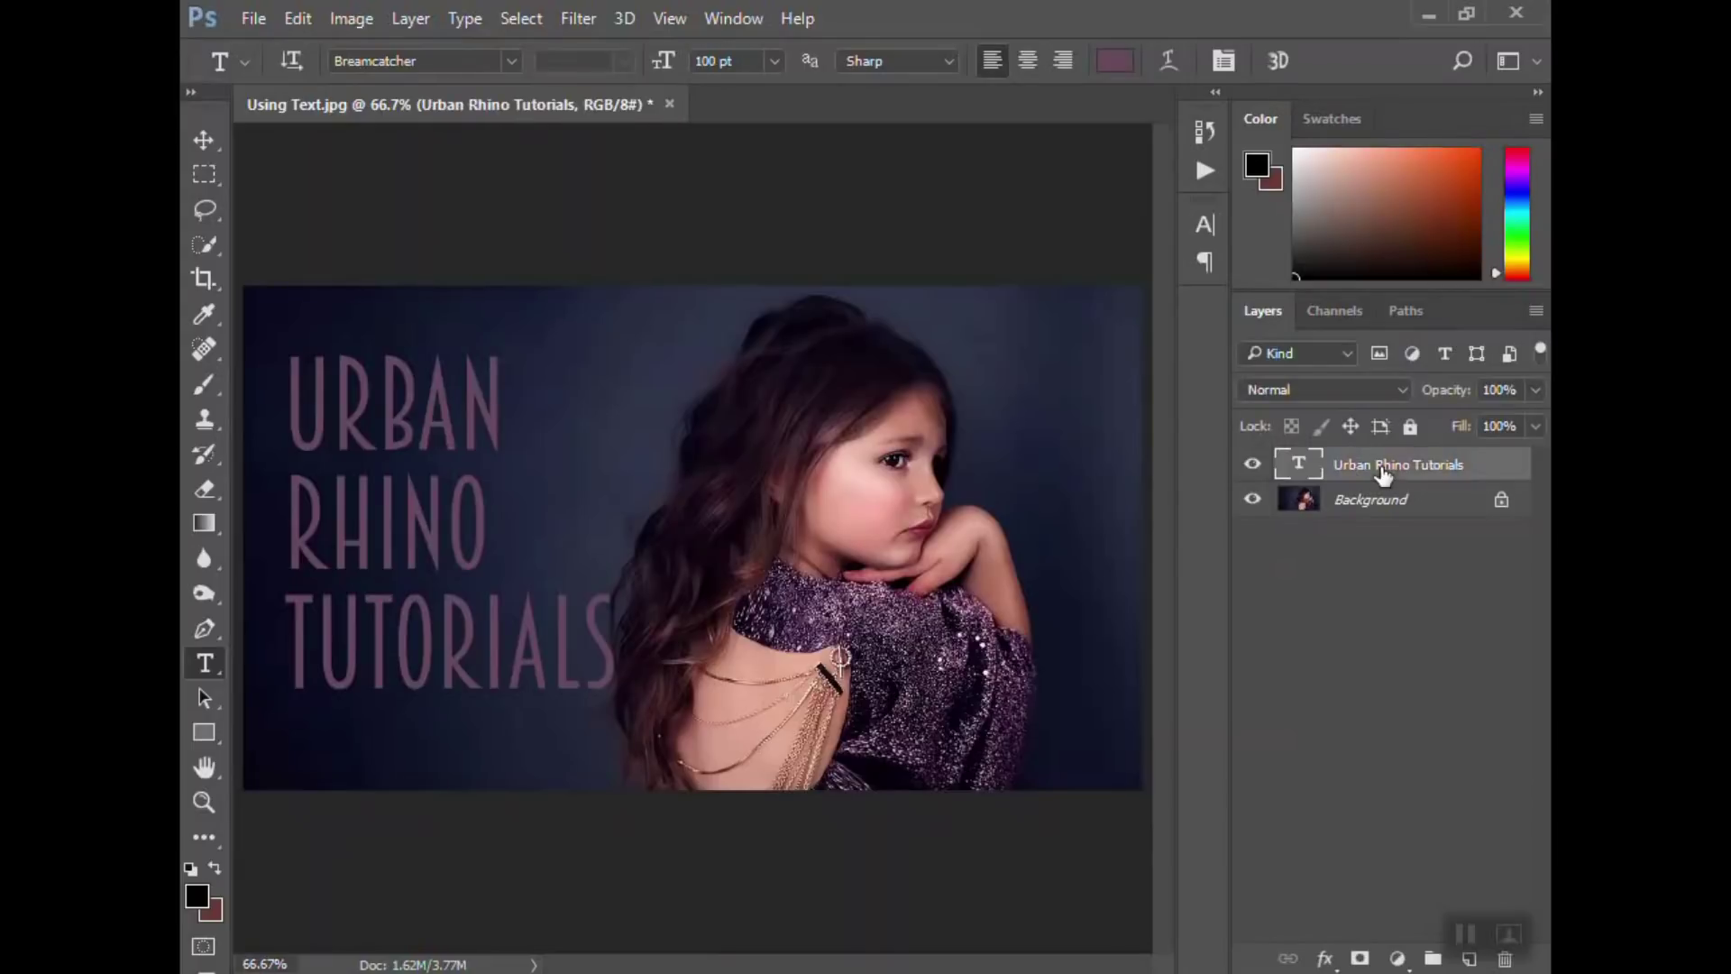
right_click(1341, 469)
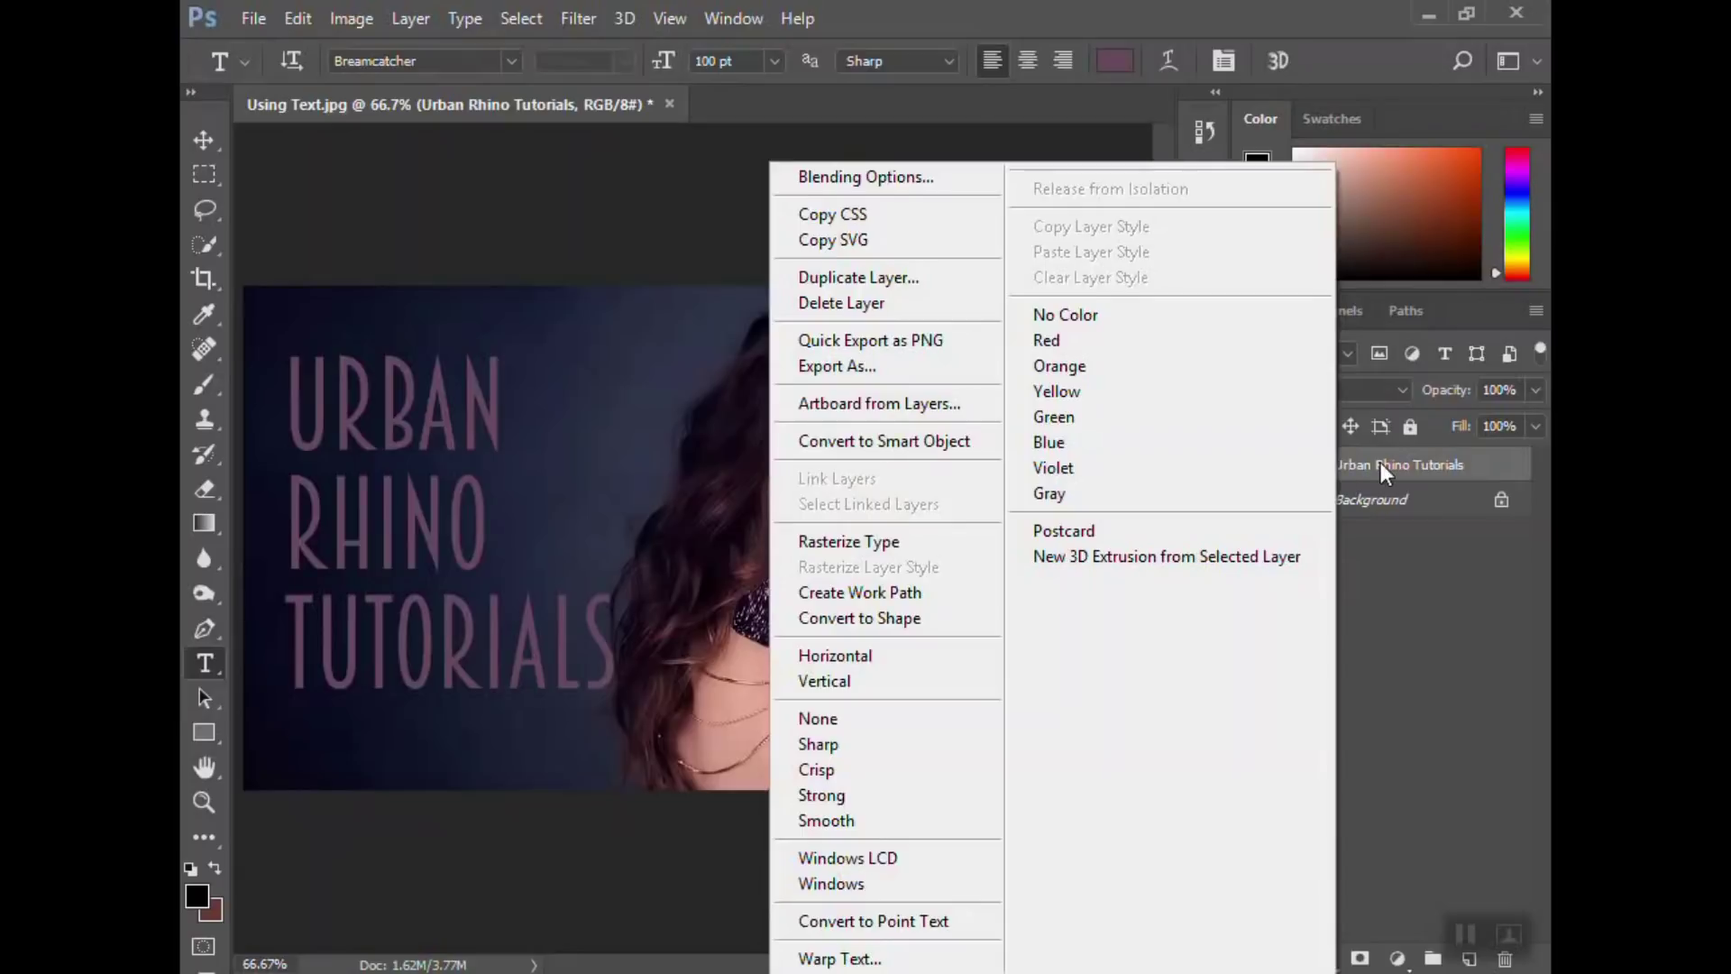
click(865, 183)
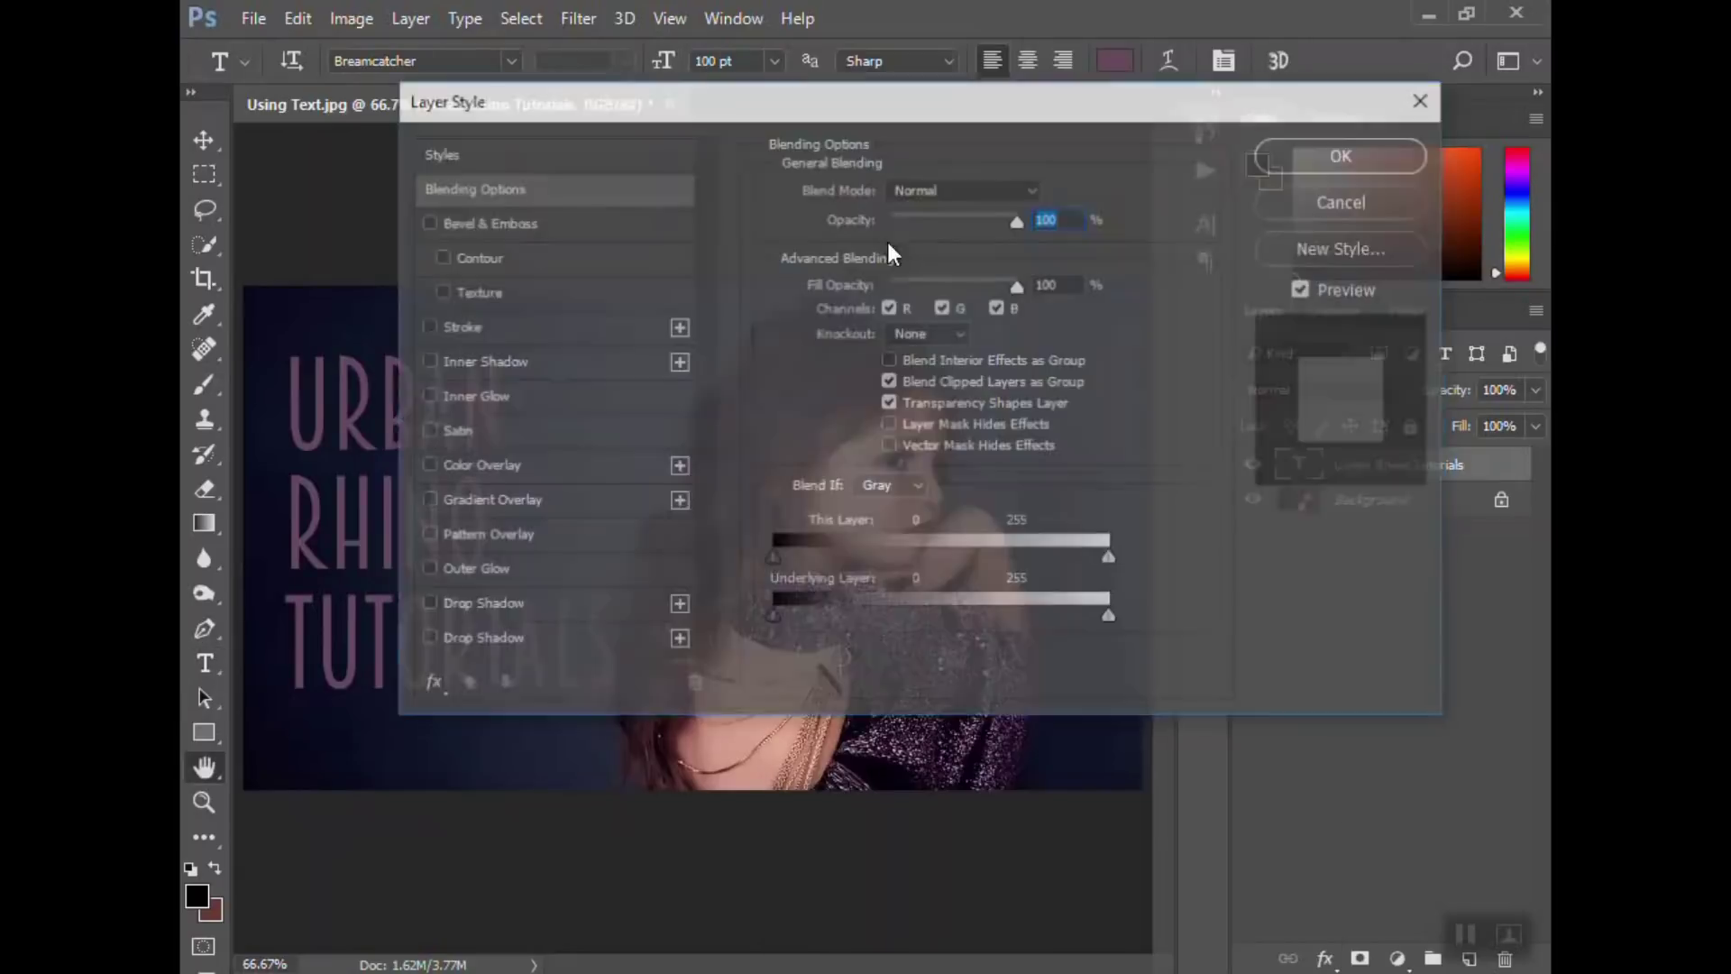
drag(765, 105, 949, 141)
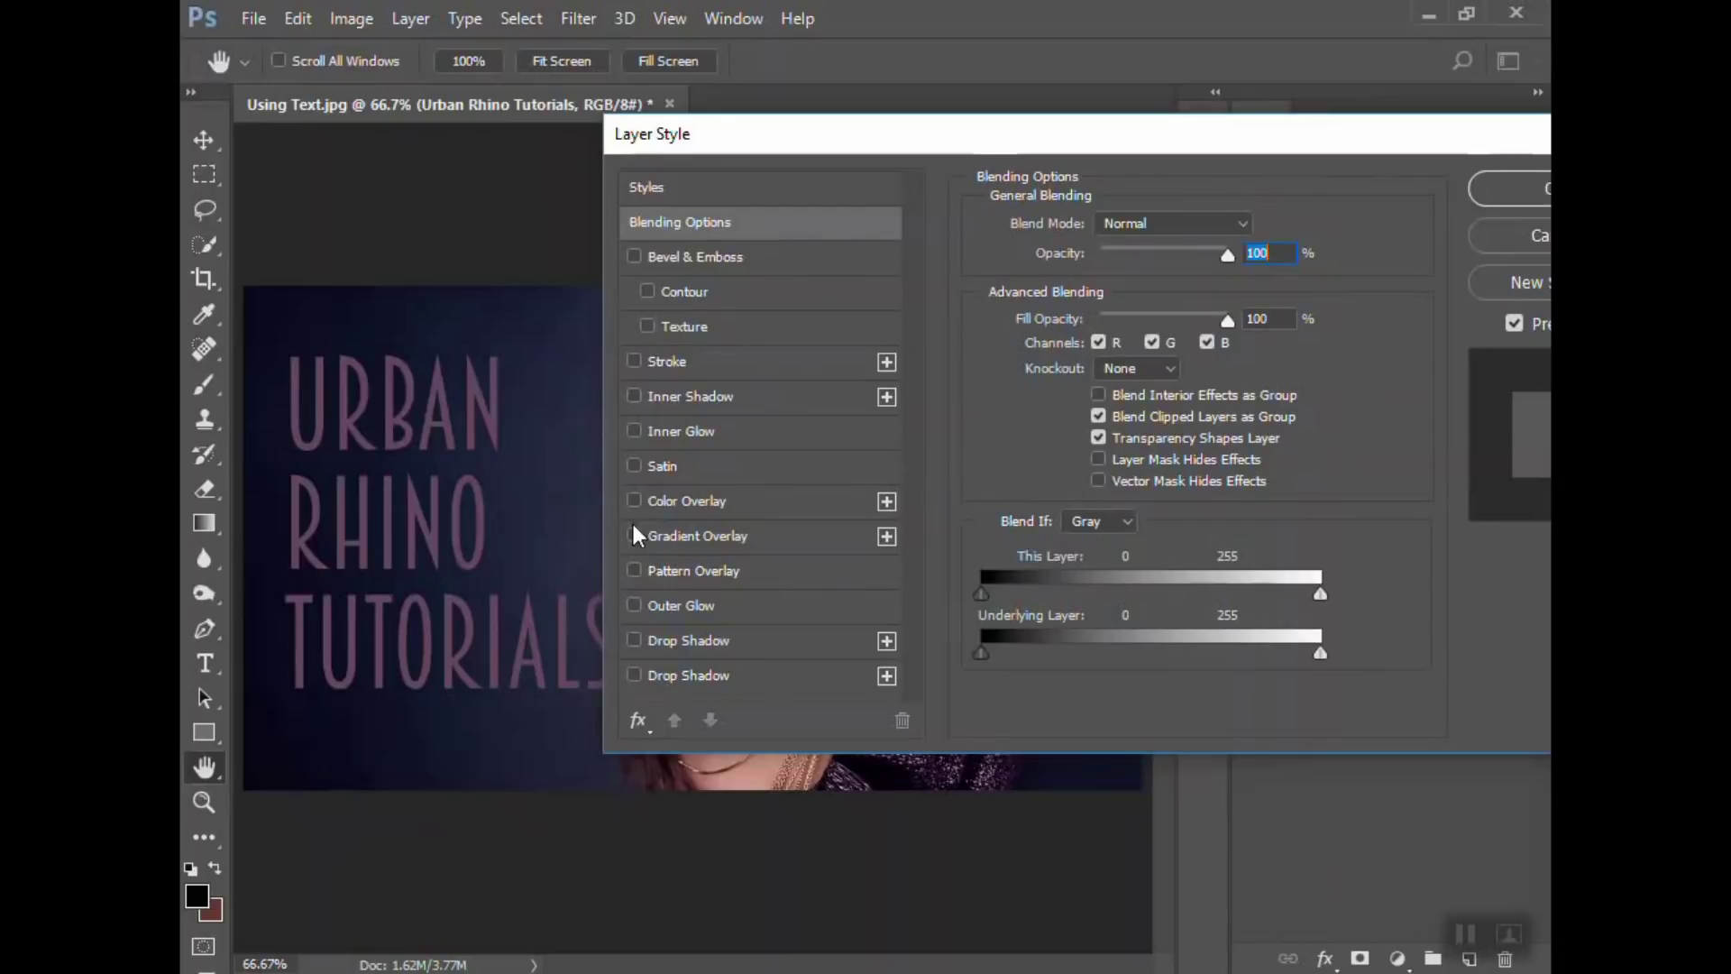
- Enable Drop Shadow at 69% opacity and apply the layer style
click(634, 675)
click(633, 675)
click(635, 640)
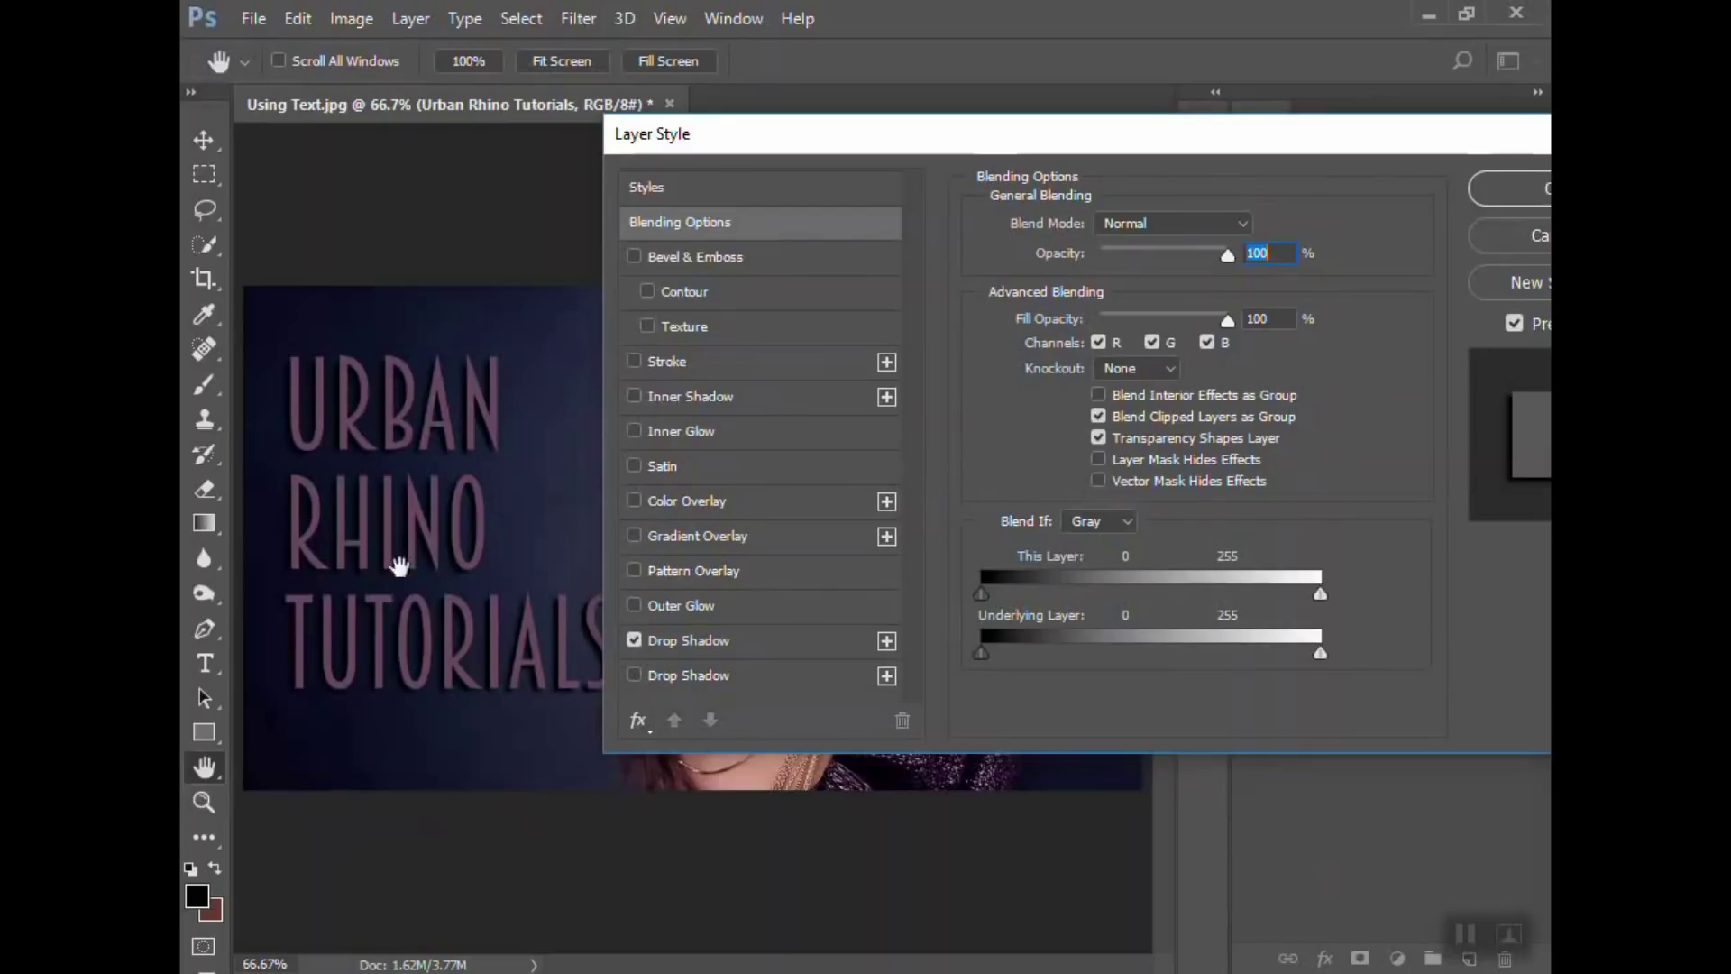
click(707, 640)
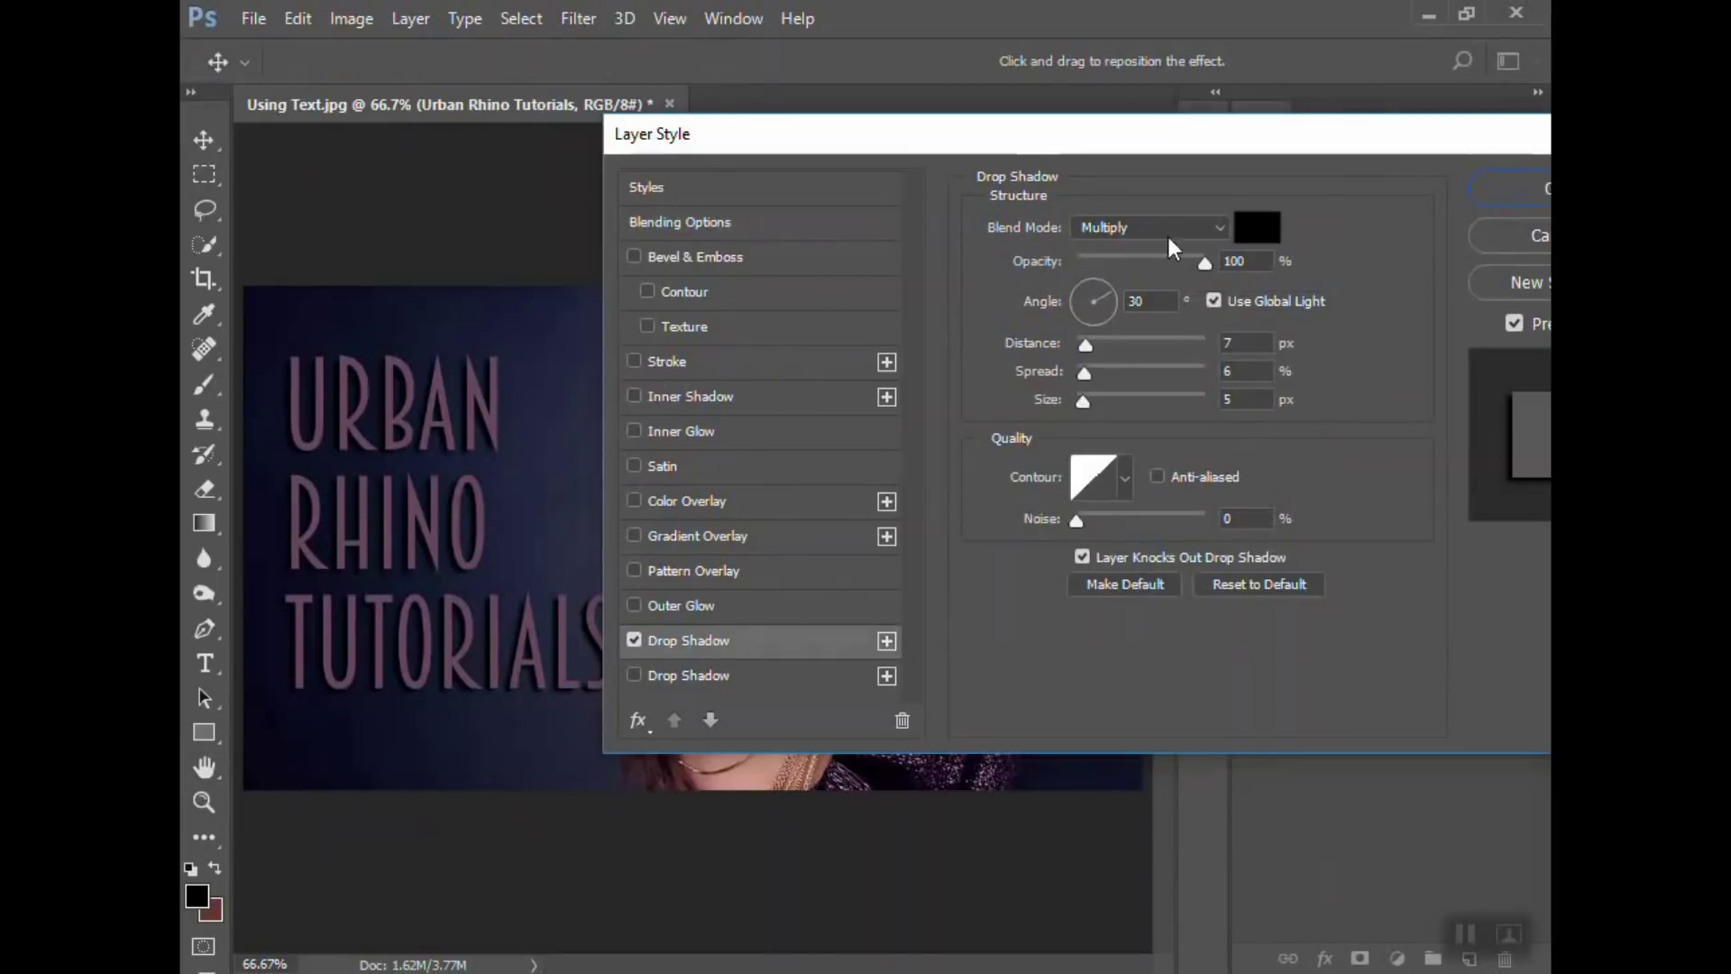
click(672, 605)
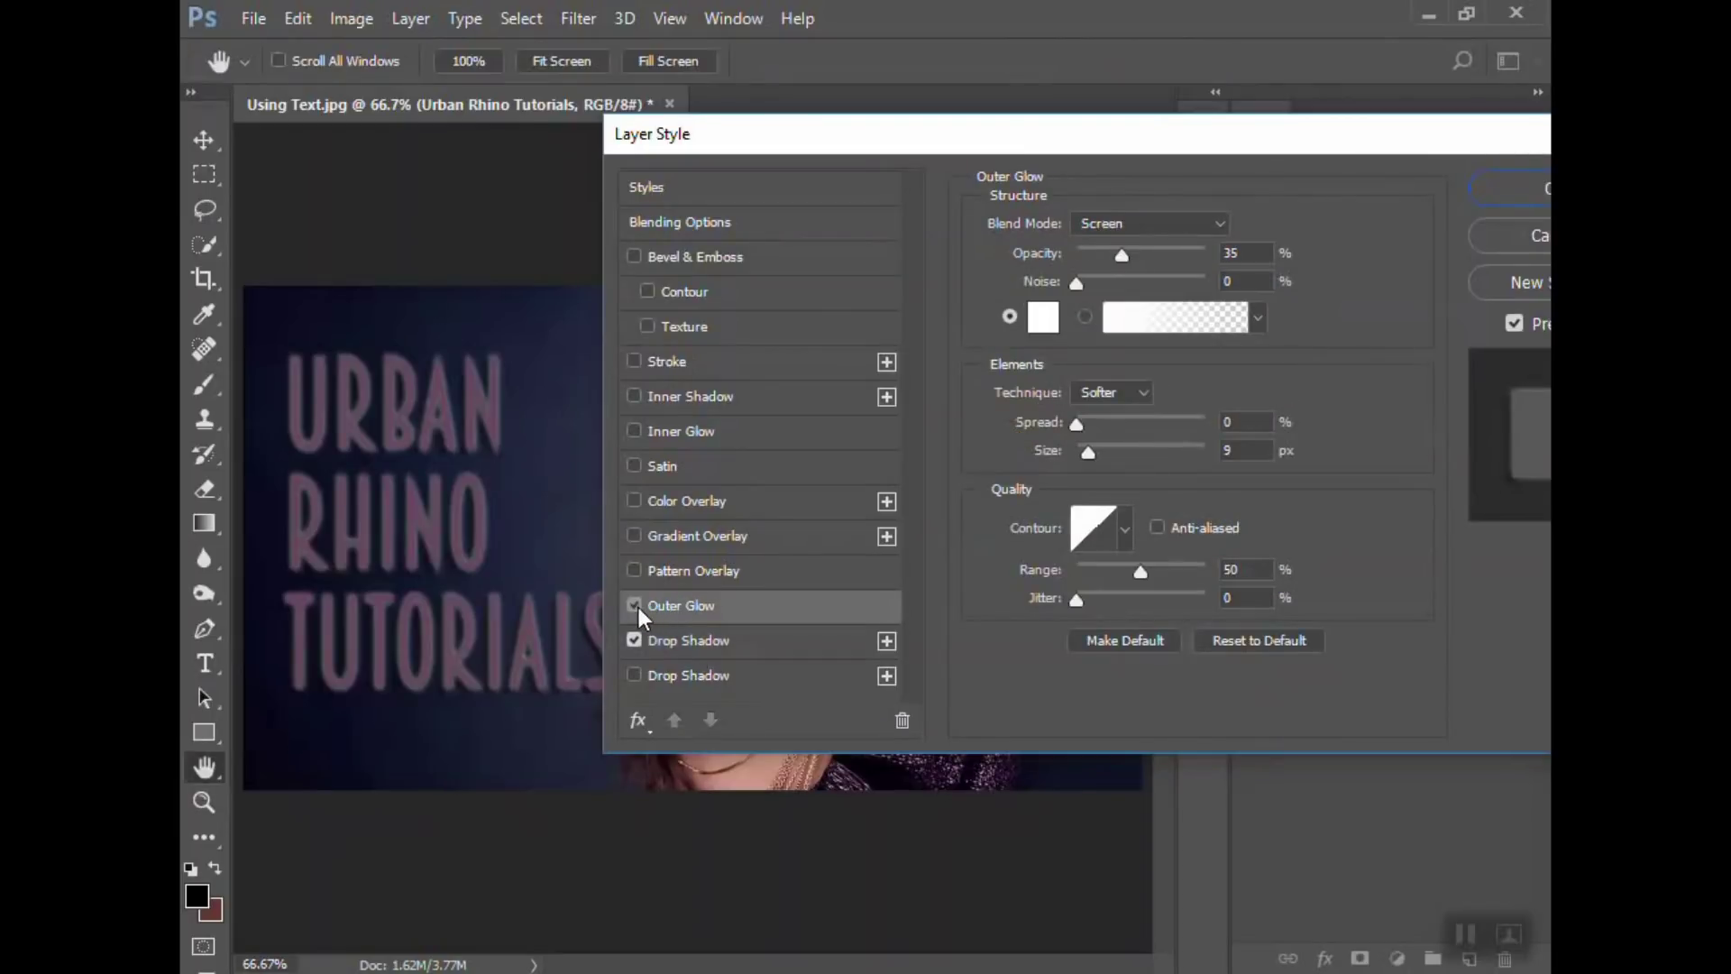
click(635, 606)
click(635, 421)
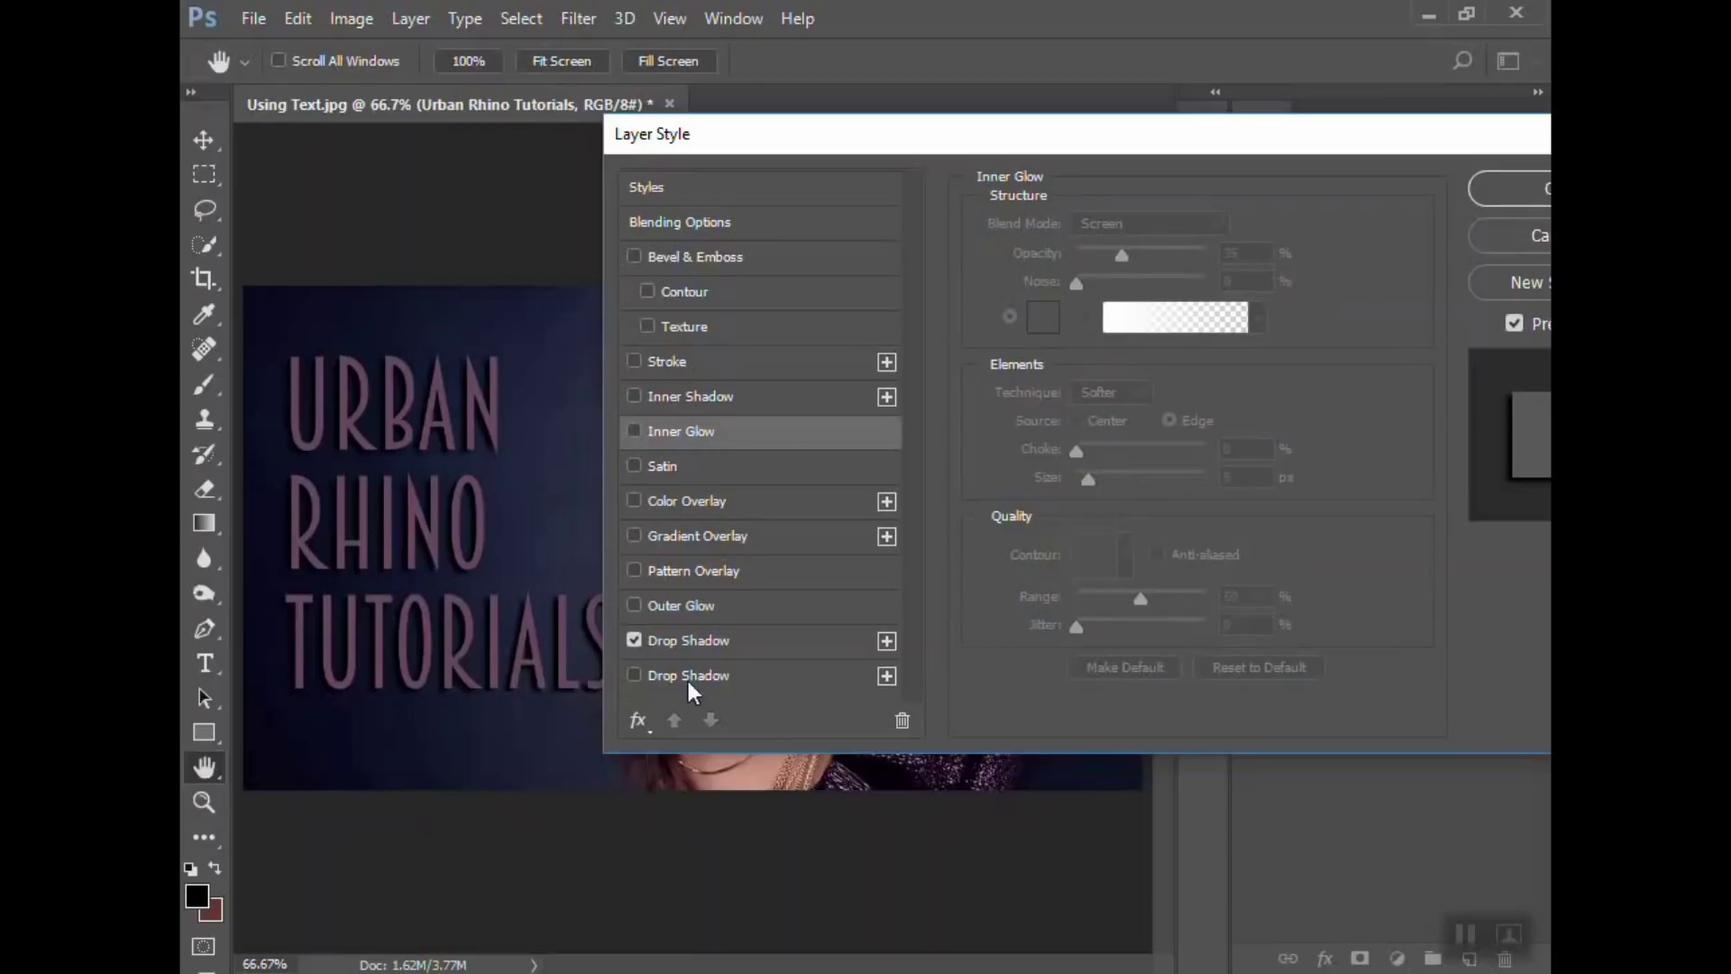
click(689, 641)
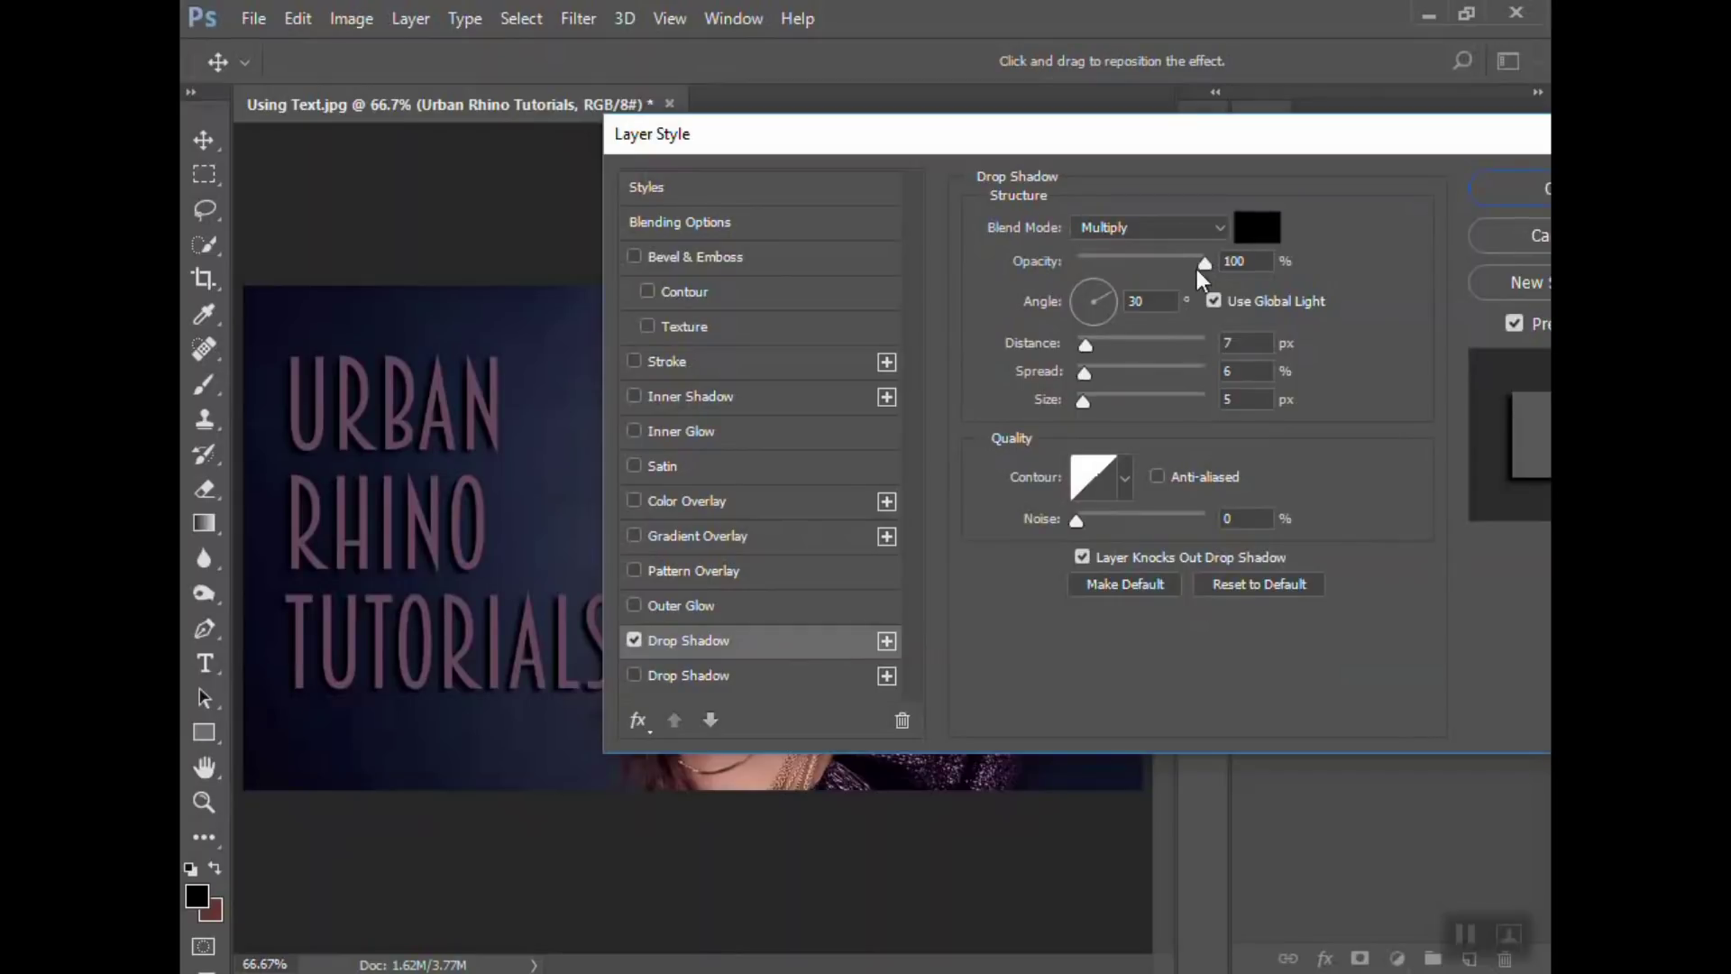
drag(1205, 261, 1165, 258)
drag(1242, 149, 982, 150)
click(1334, 191)
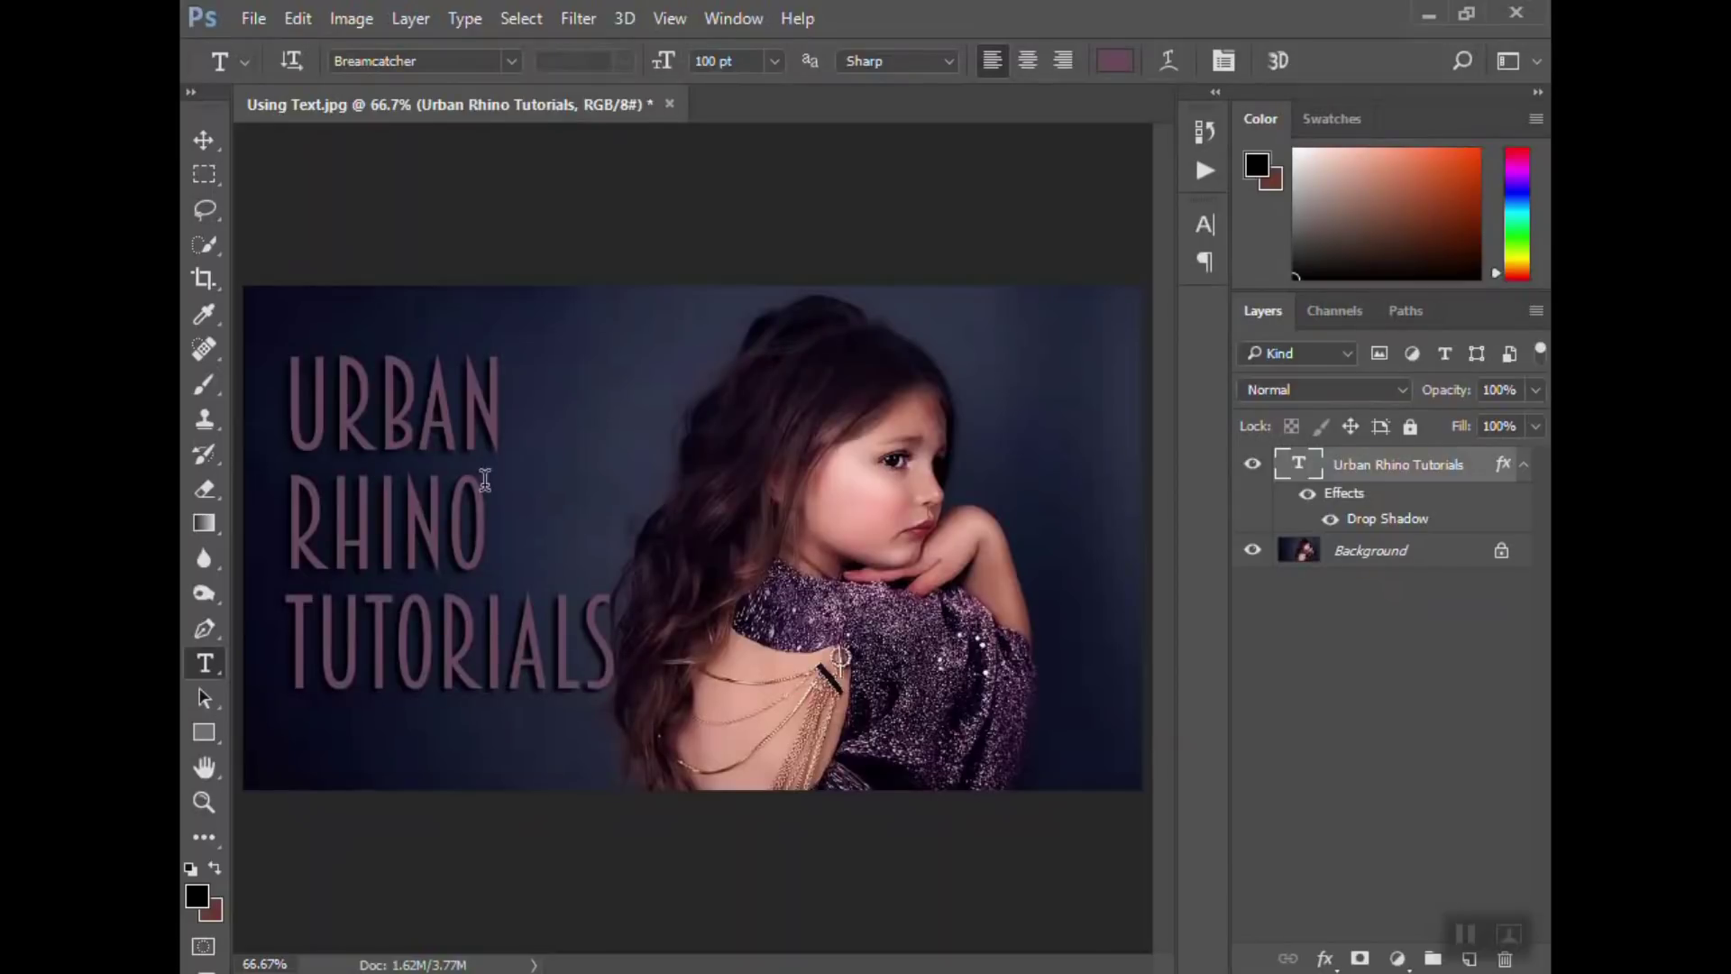
- Switch to the Move tool and nudge the title slightly right, toward the girl
click(446, 491)
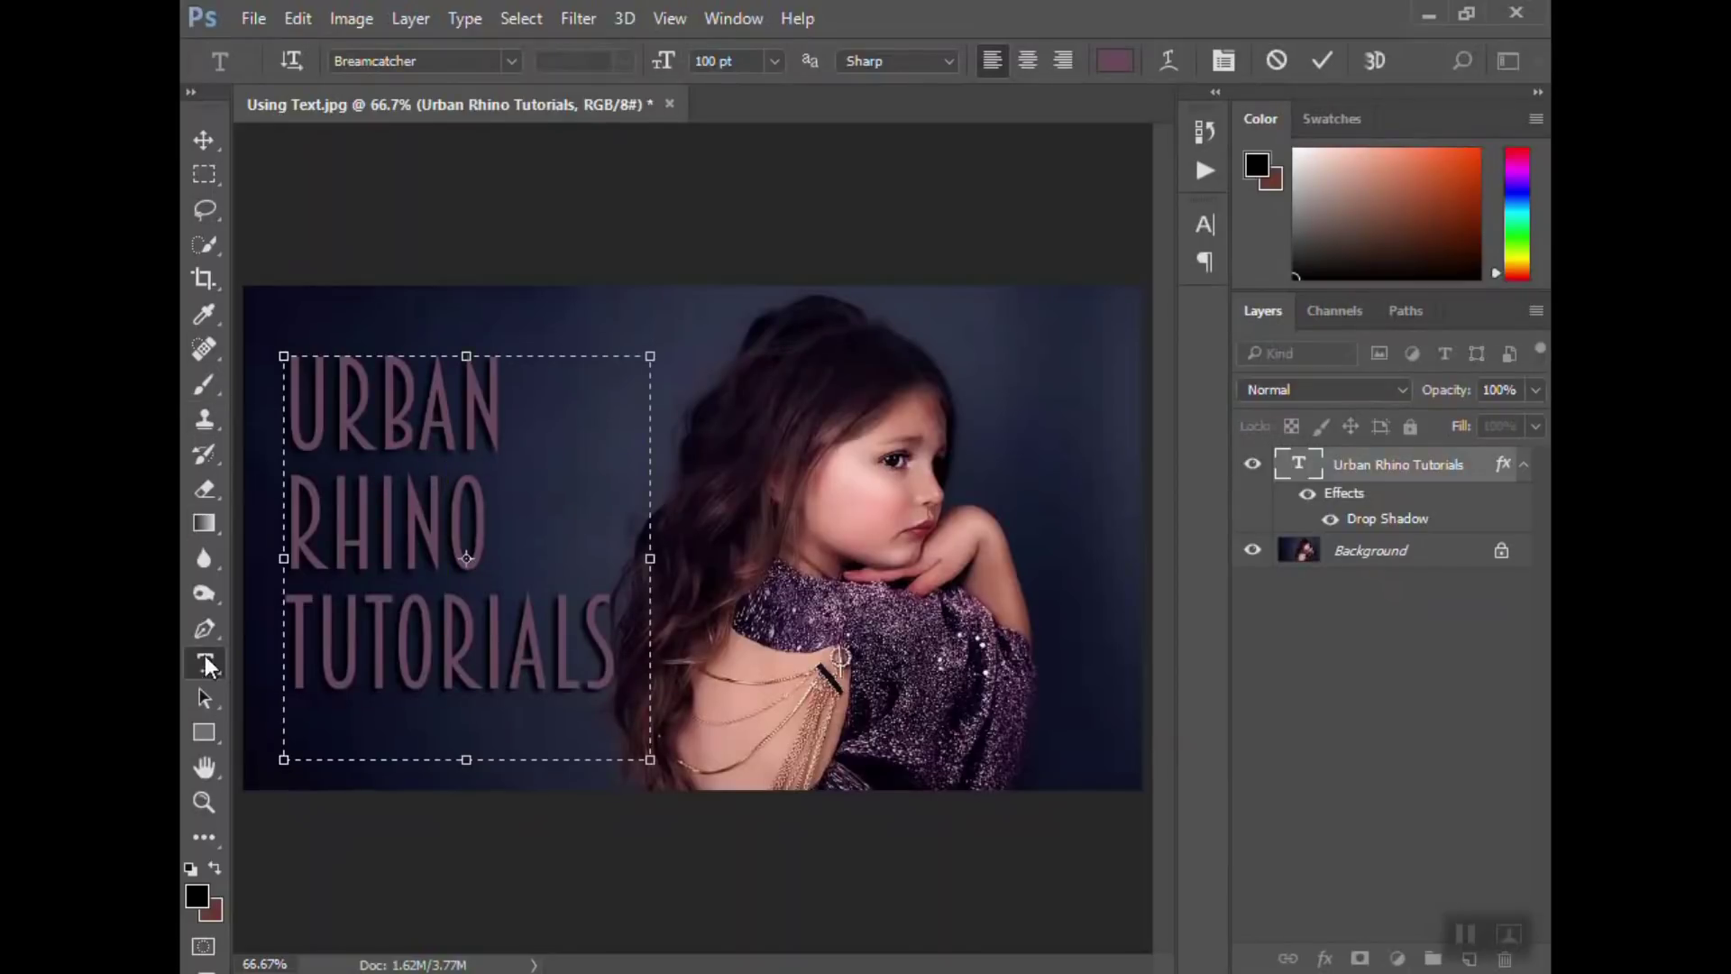
click(207, 140)
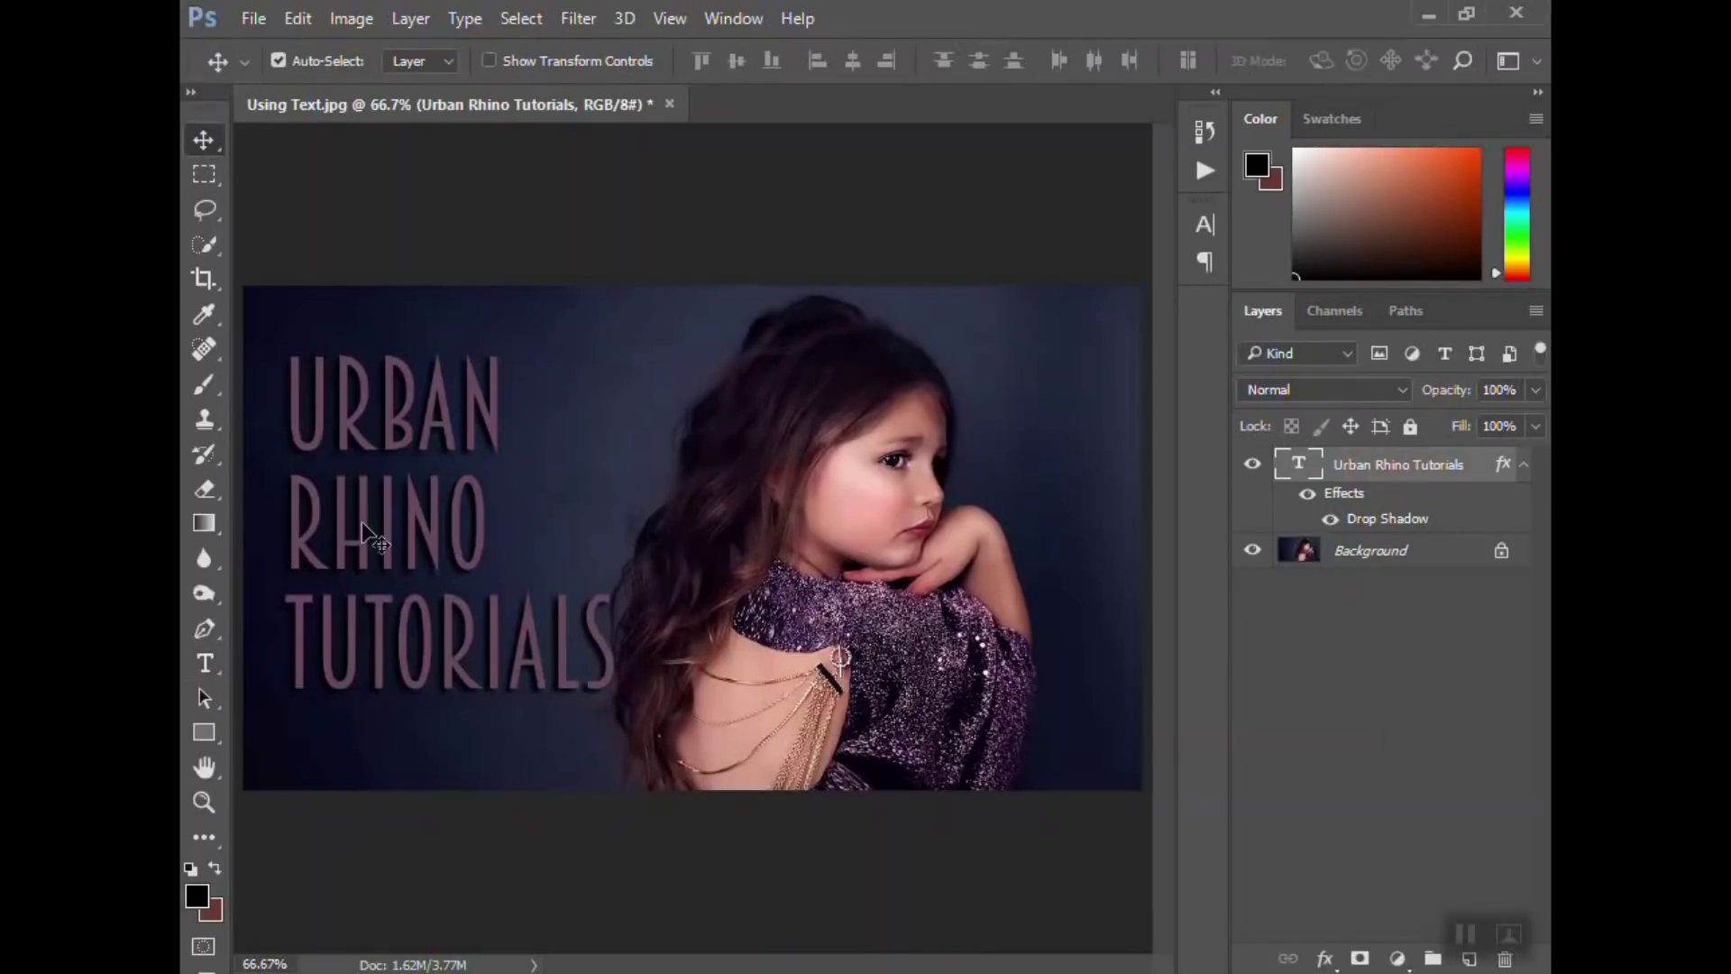
mouse_move(443, 551)
mouse_down()
mouse_move(693, 540)
mouse_move(507, 579)
mouse_move(469, 552)
mouse_up()
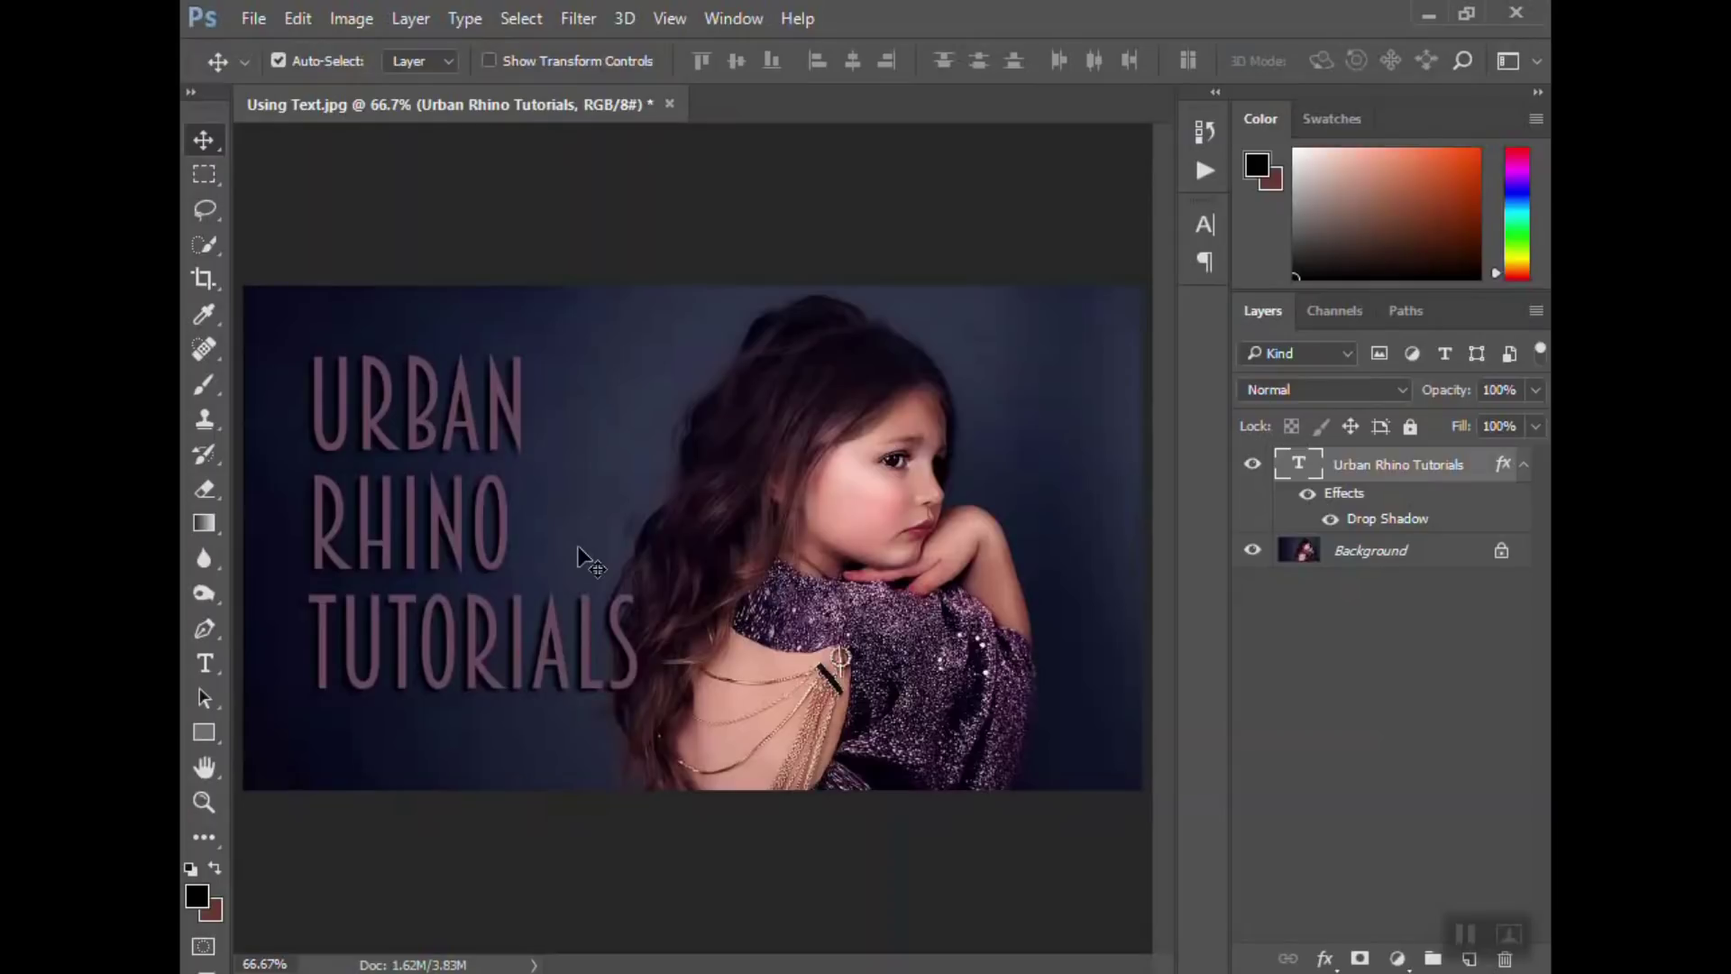
- Free-transform the URBAN RHINO TUTORIALS text, rotating it at an angle and widening it slightly
key(ctrl+t)
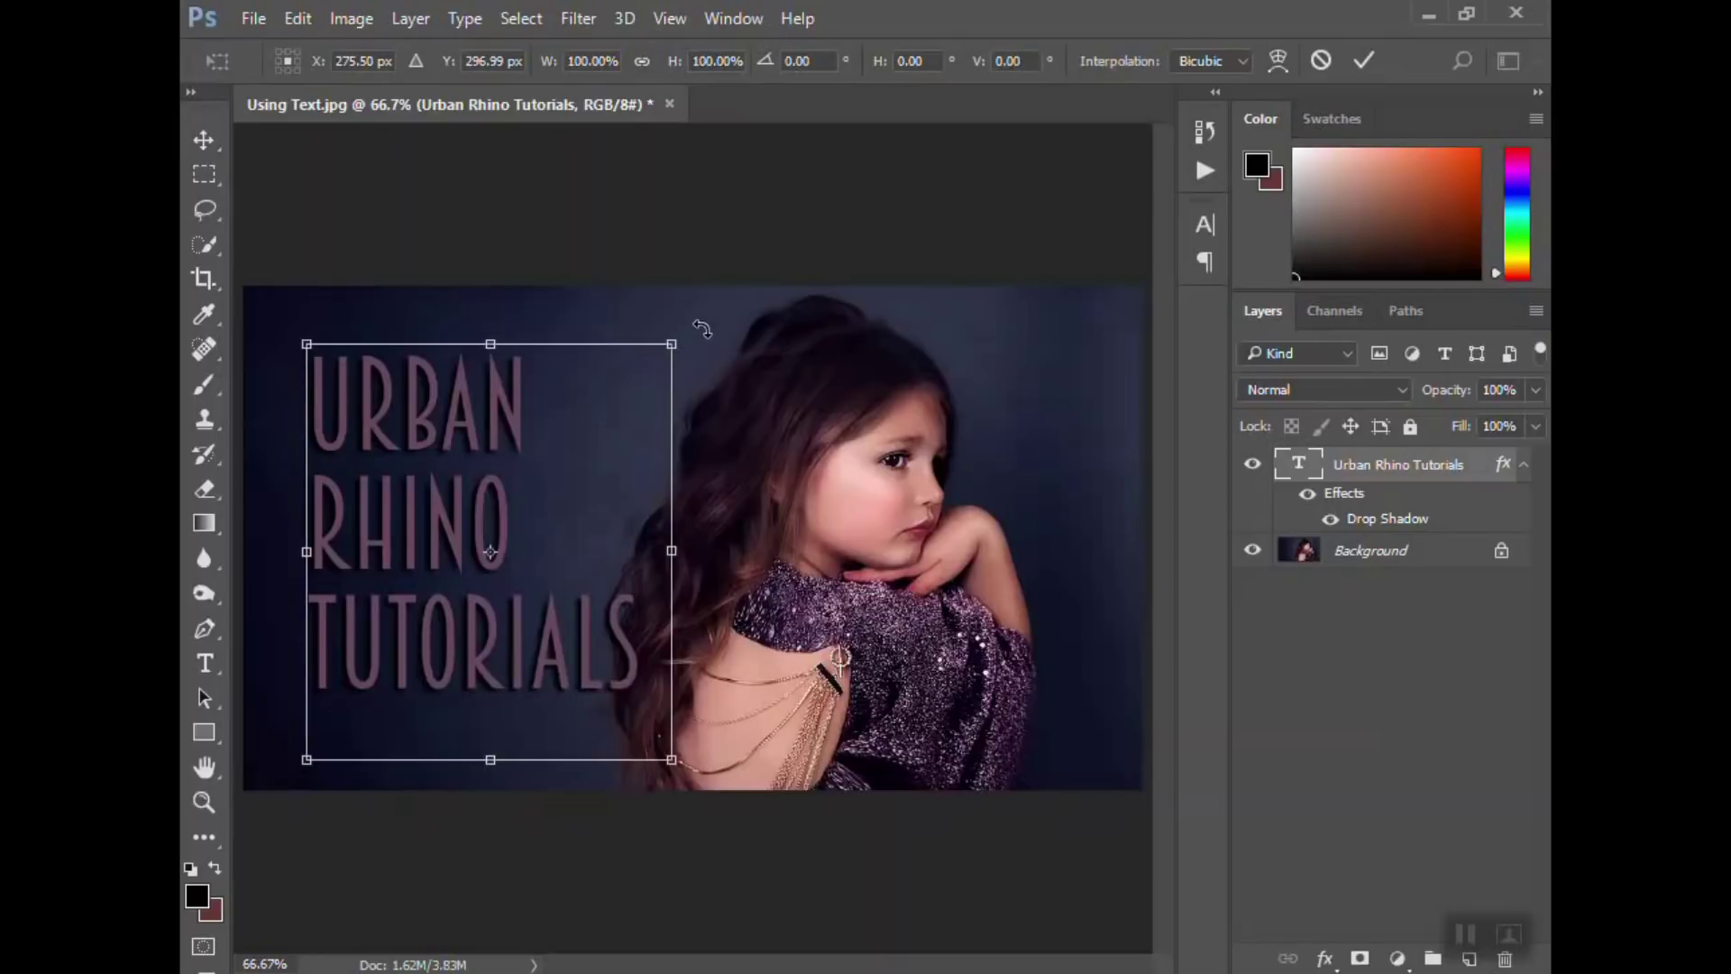
drag(709, 328, 733, 372)
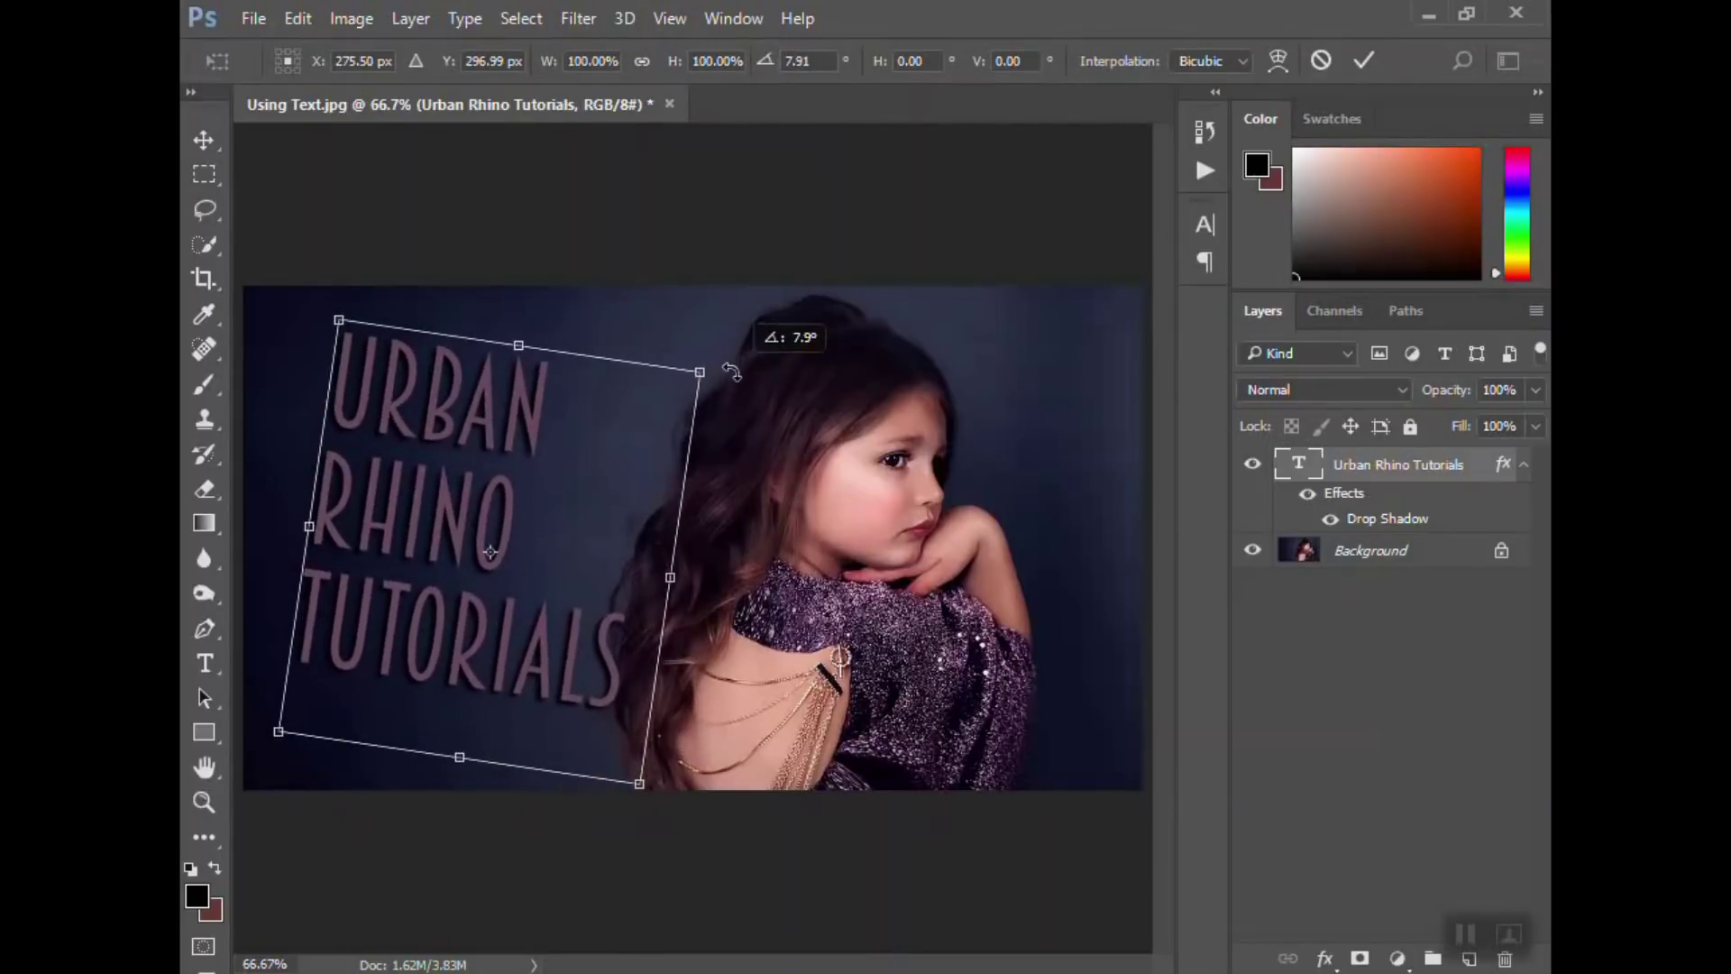
mouse_move(668, 588)
mouse_down()
mouse_move(859, 606)
mouse_move(690, 579)
mouse_up()
- Skew the title by raising its right side, to about -7.5° horizontal skew
right_click(593, 480)
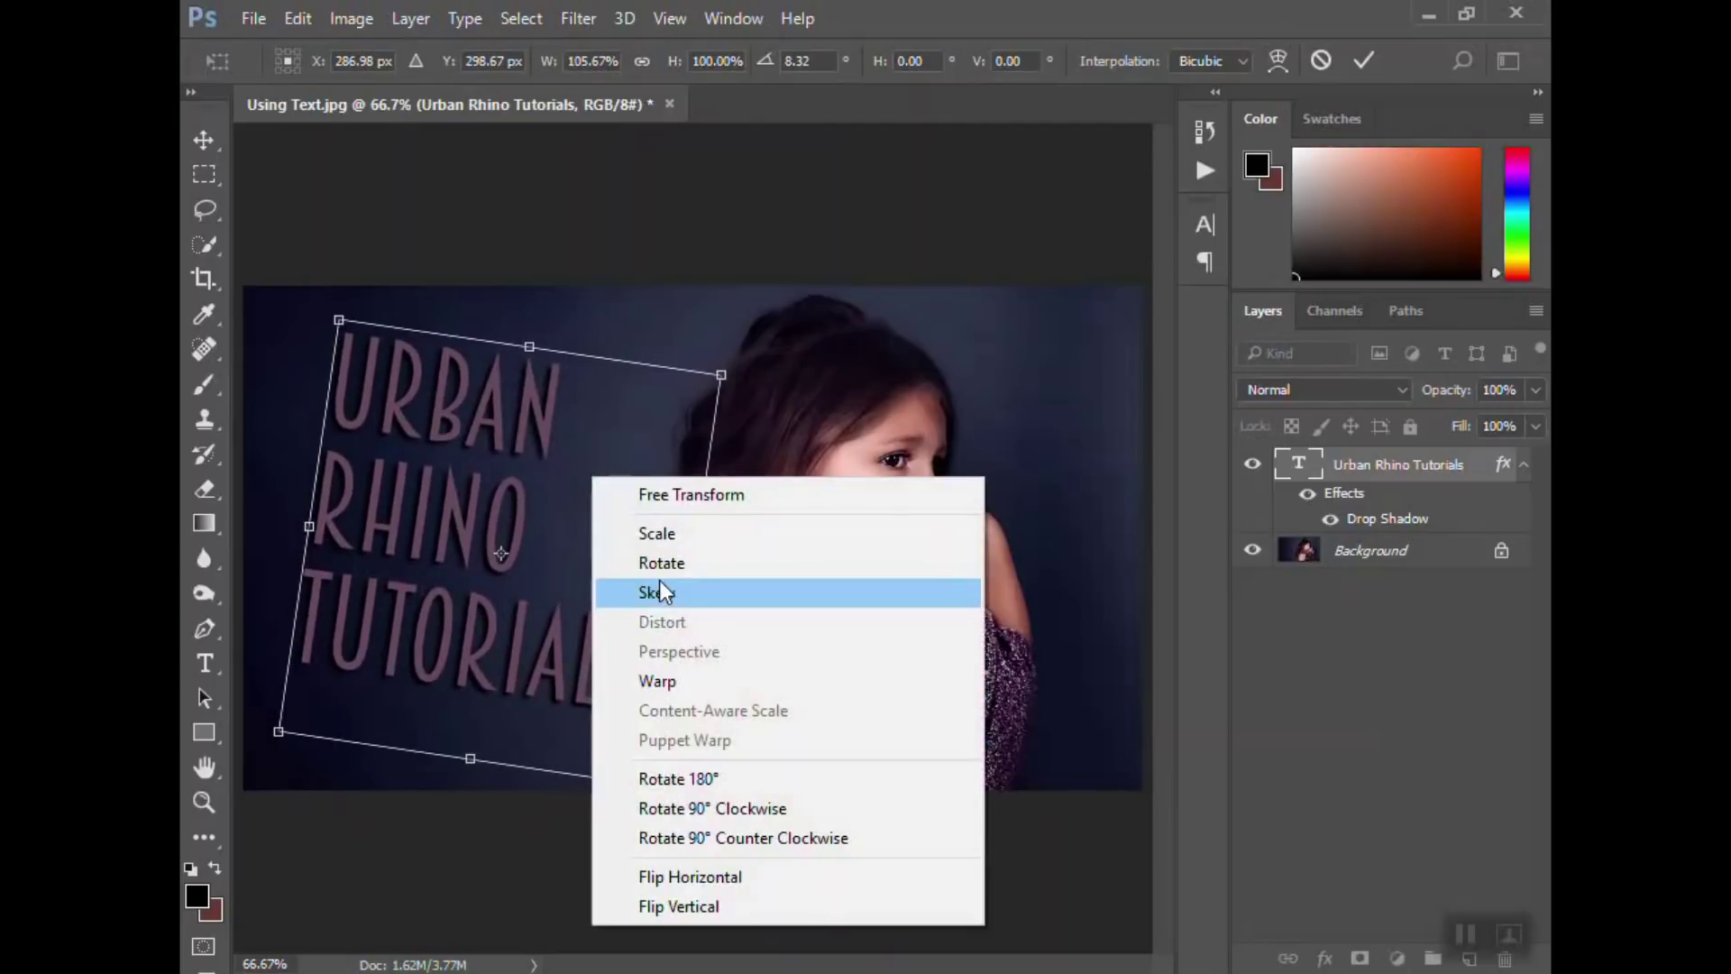
click(669, 684)
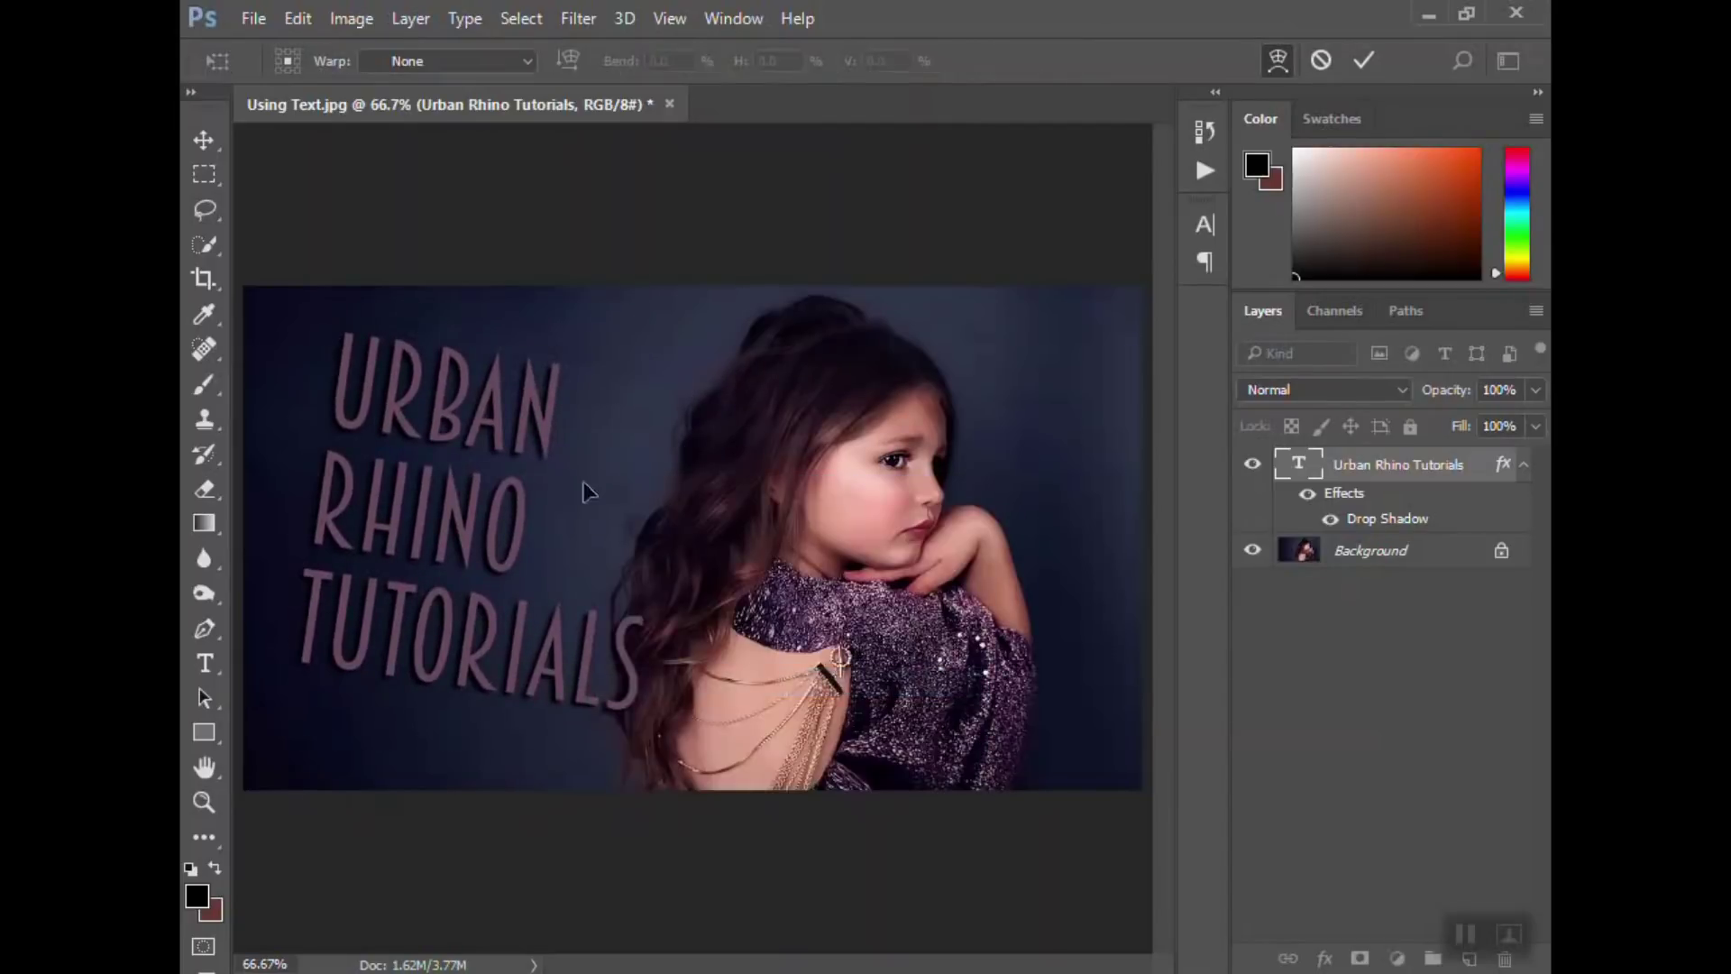
right_click(516, 448)
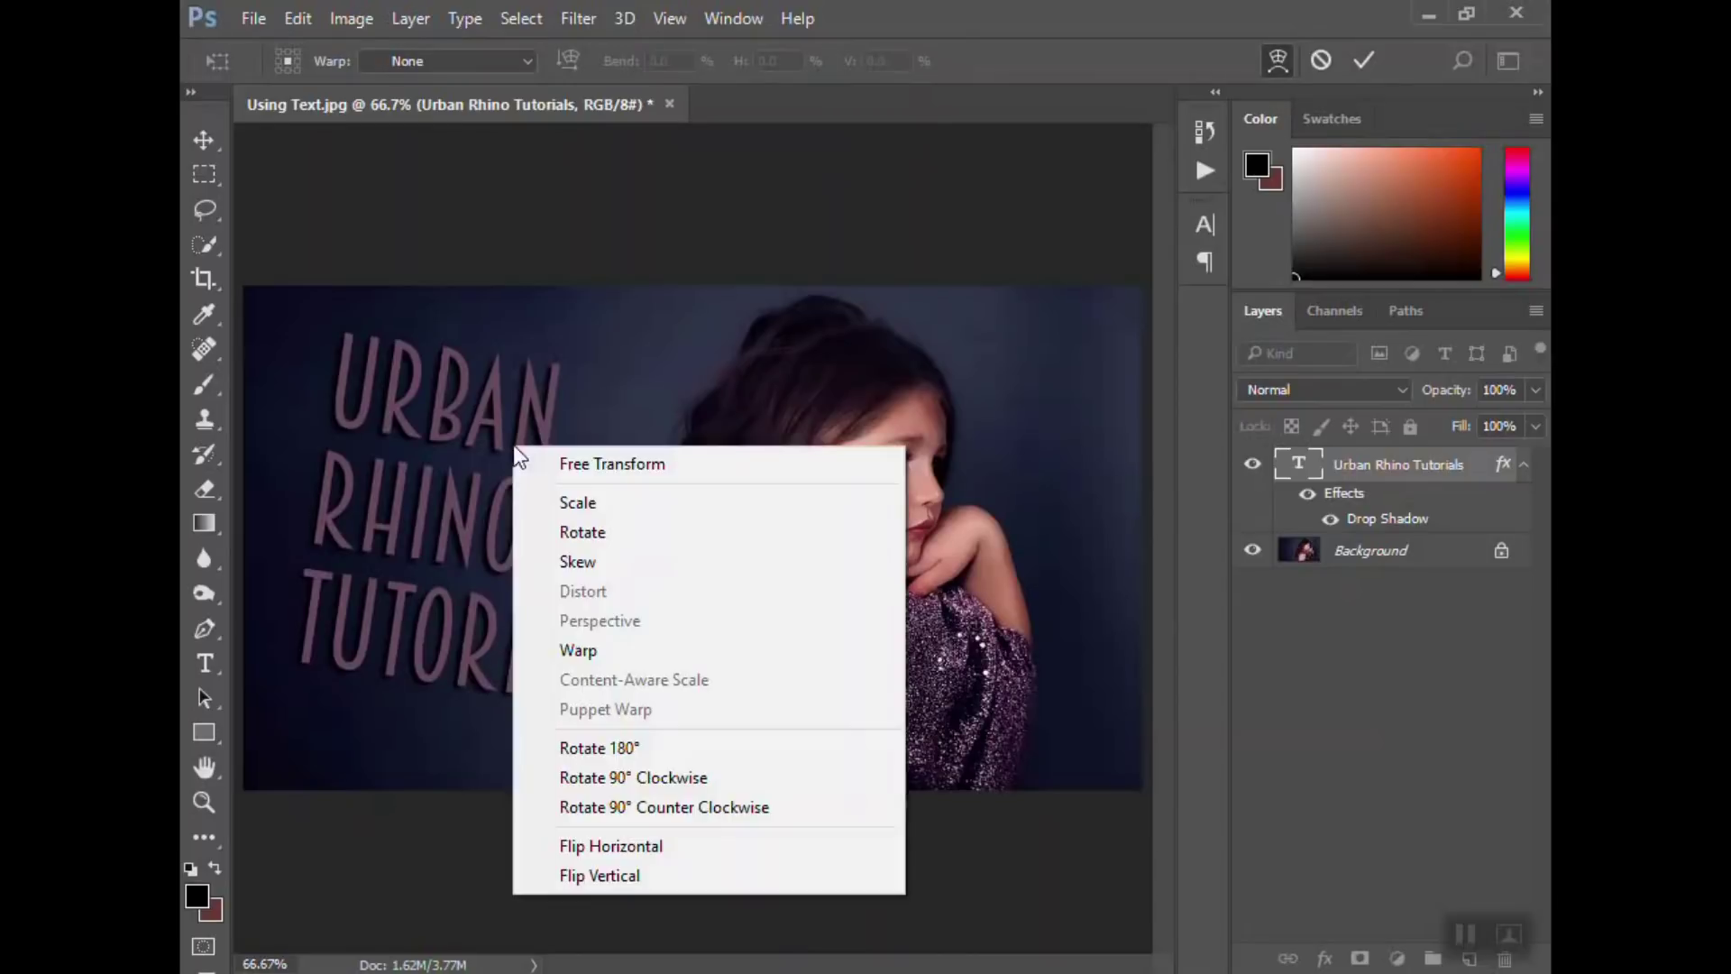
click(566, 464)
right_click(550, 494)
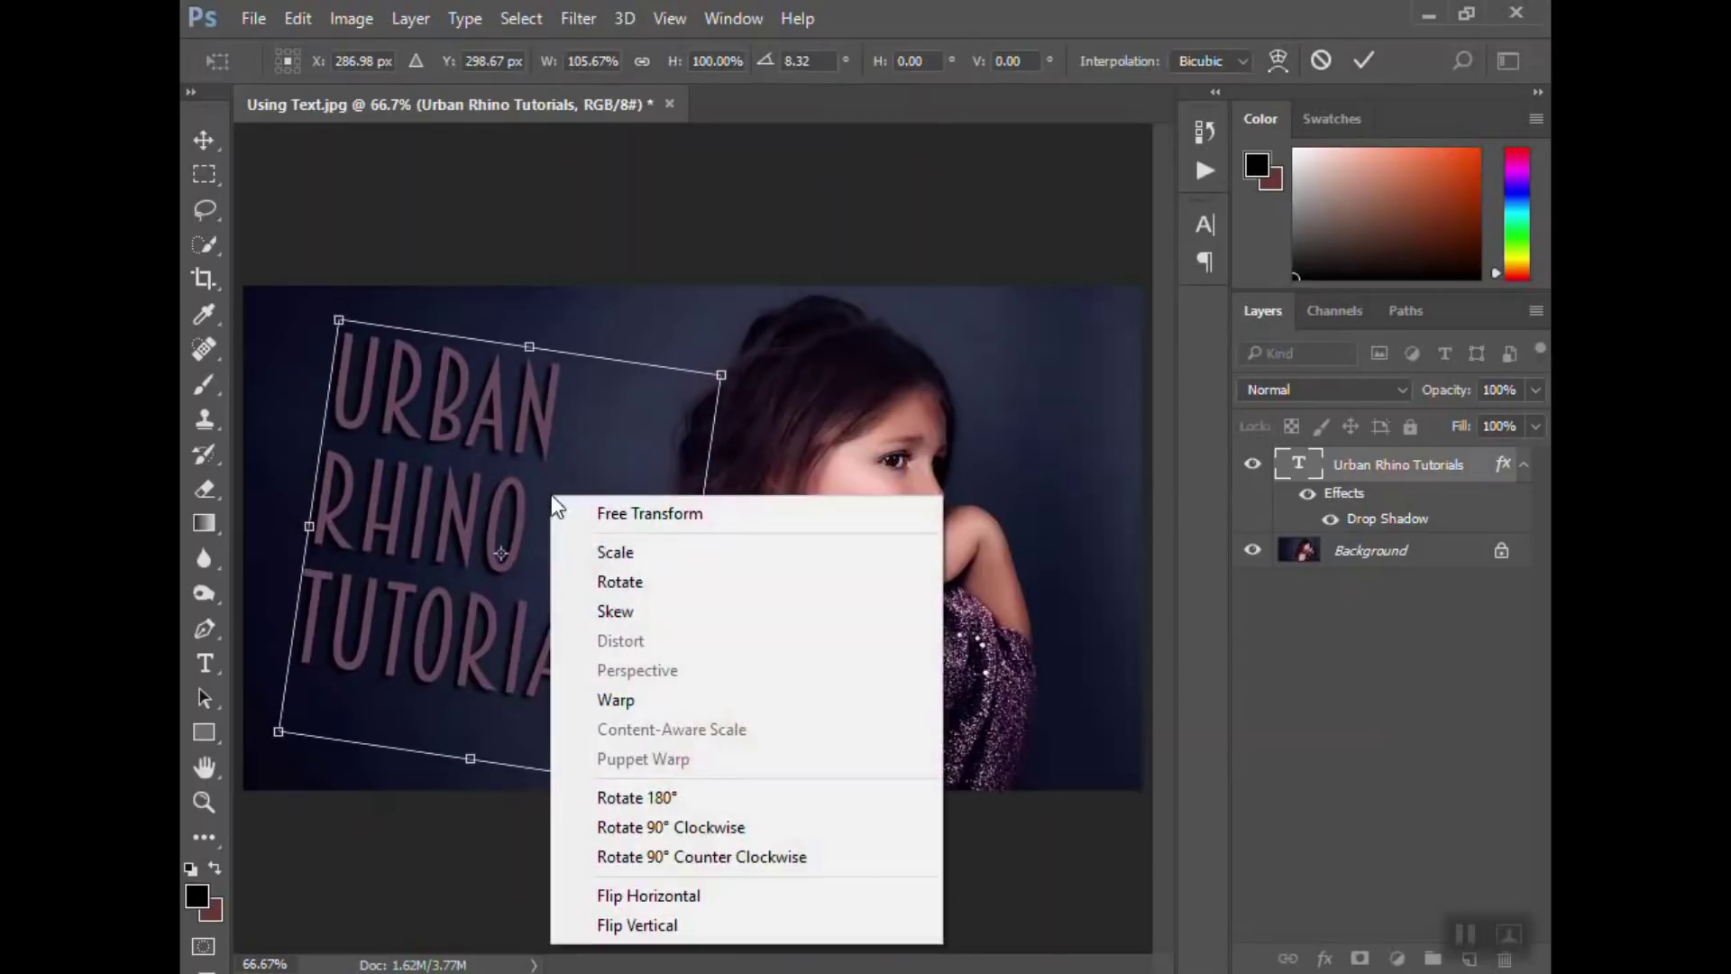
click(620, 702)
right_click(558, 518)
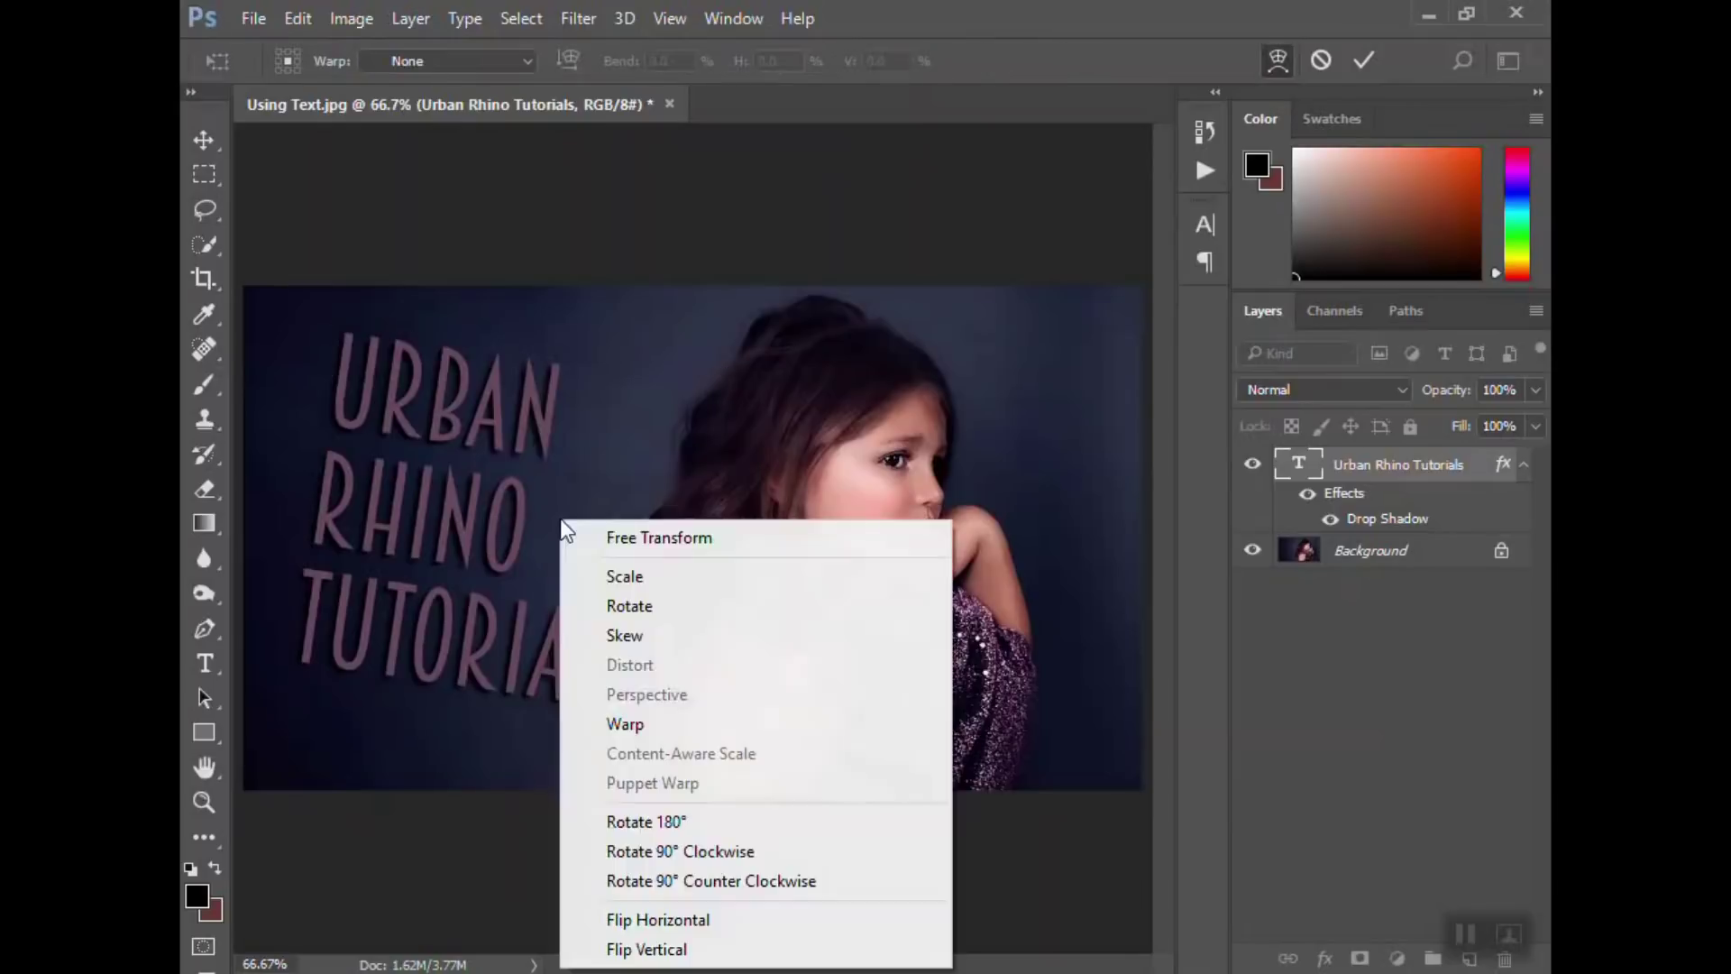
click(624, 633)
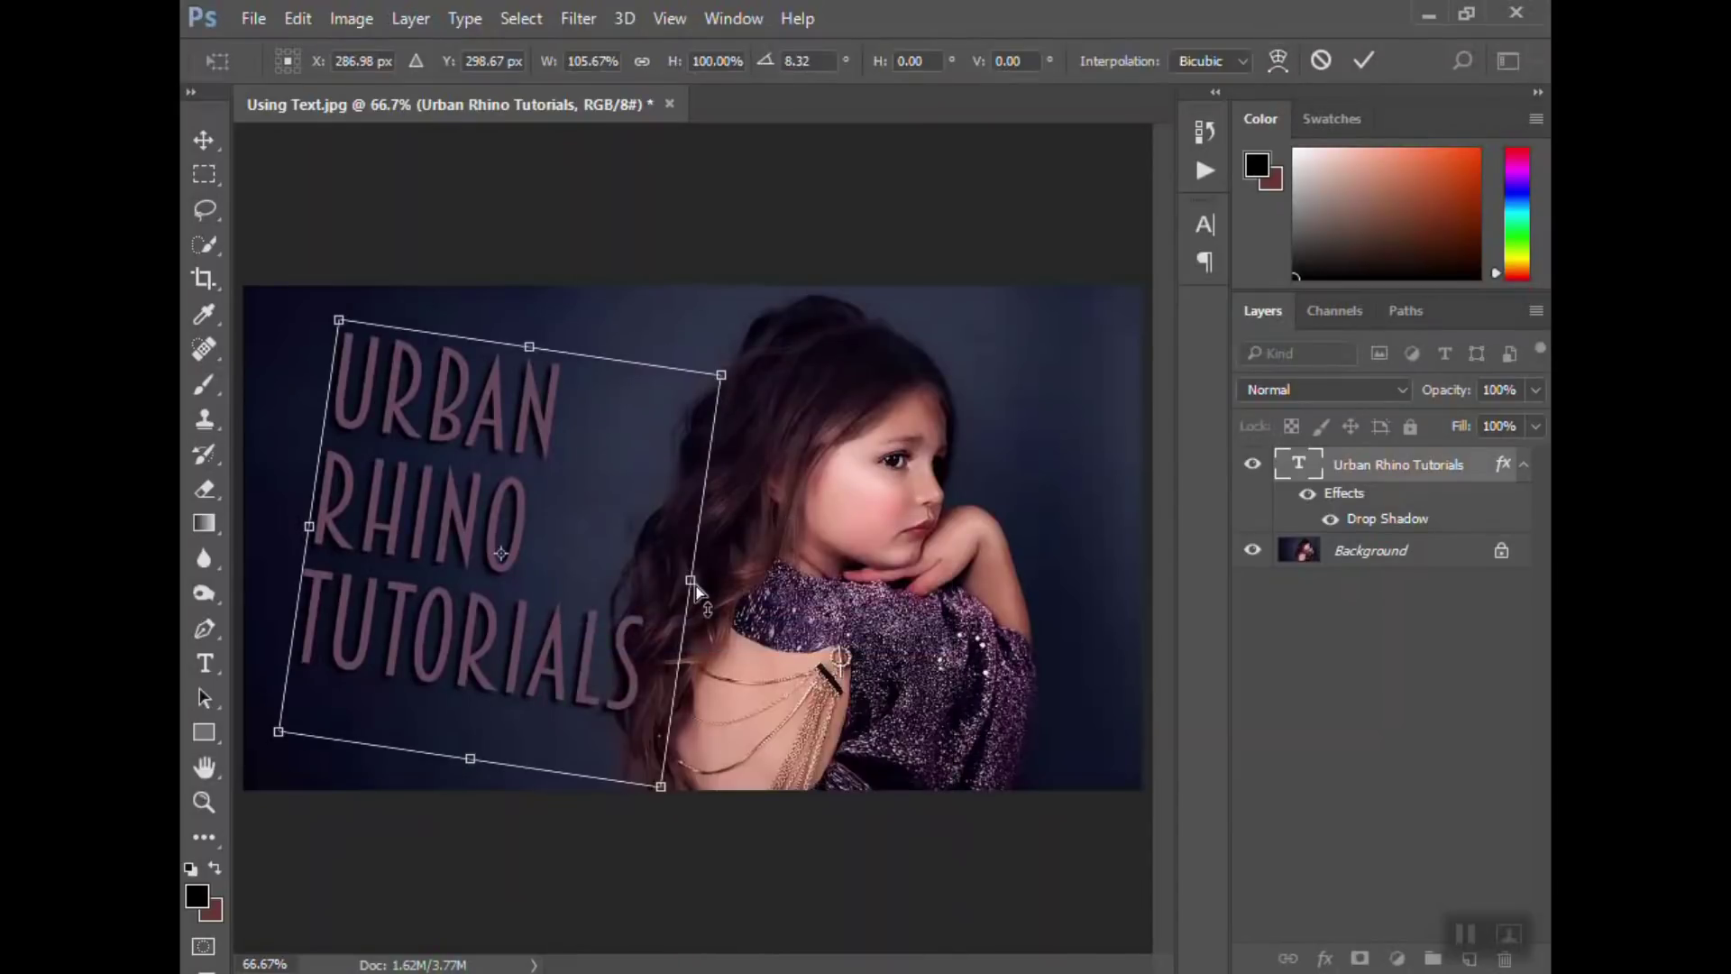
drag(692, 582, 774, 549)
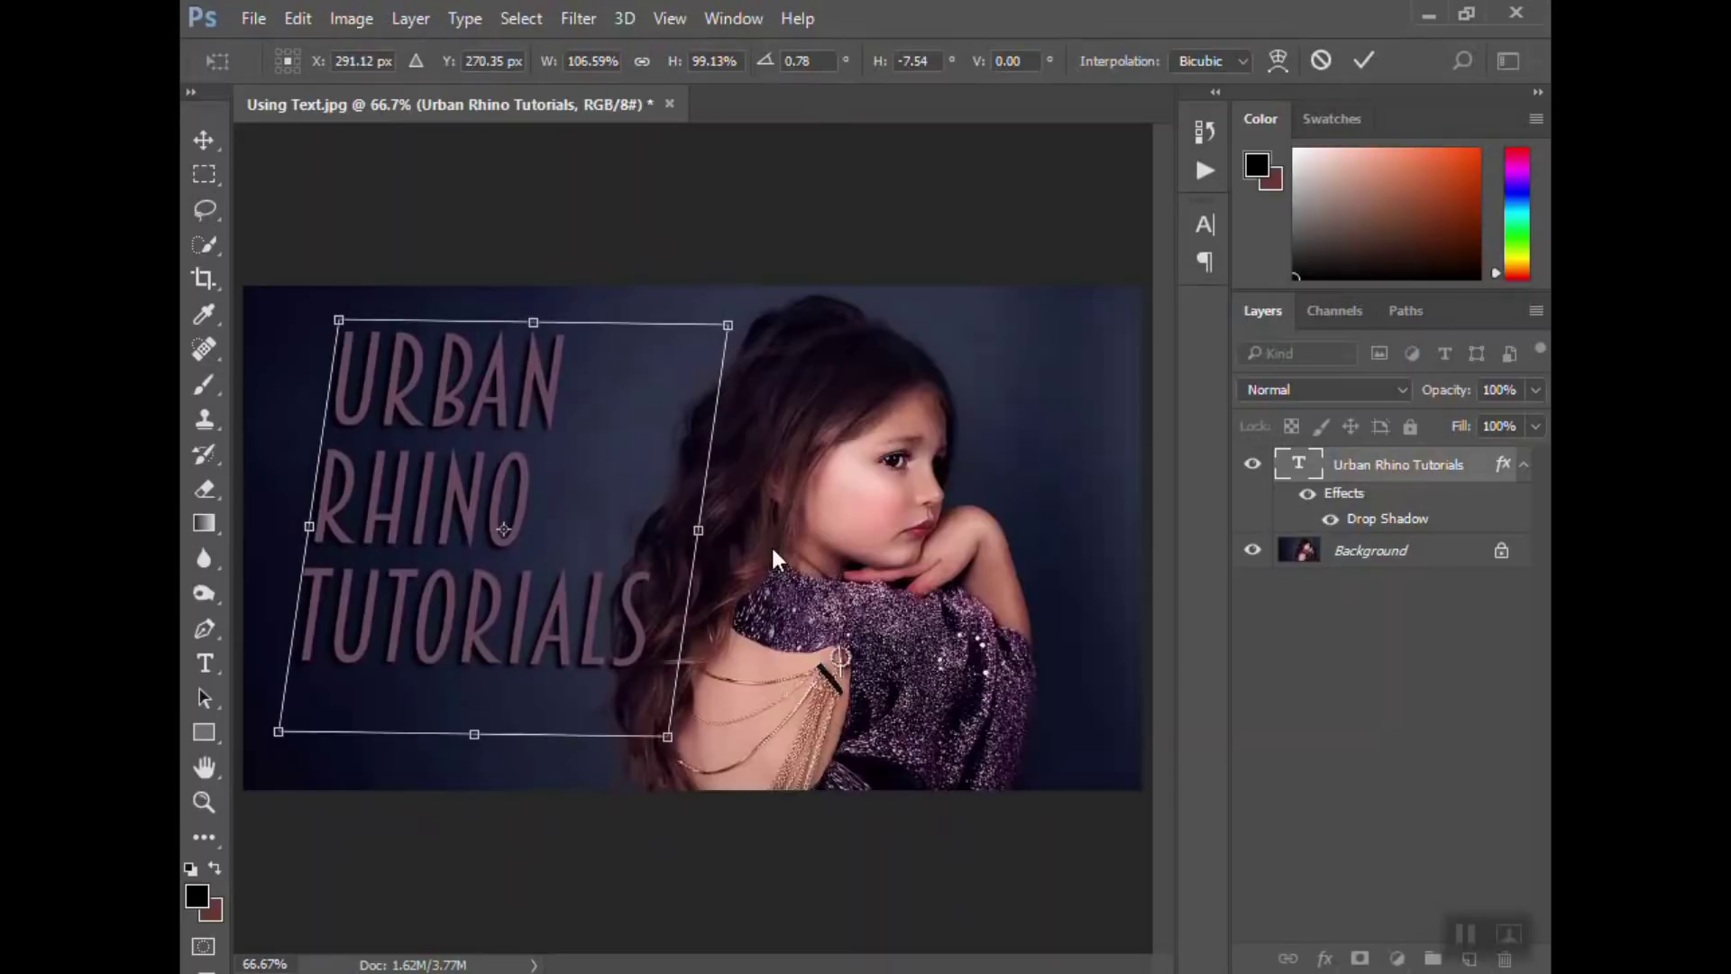